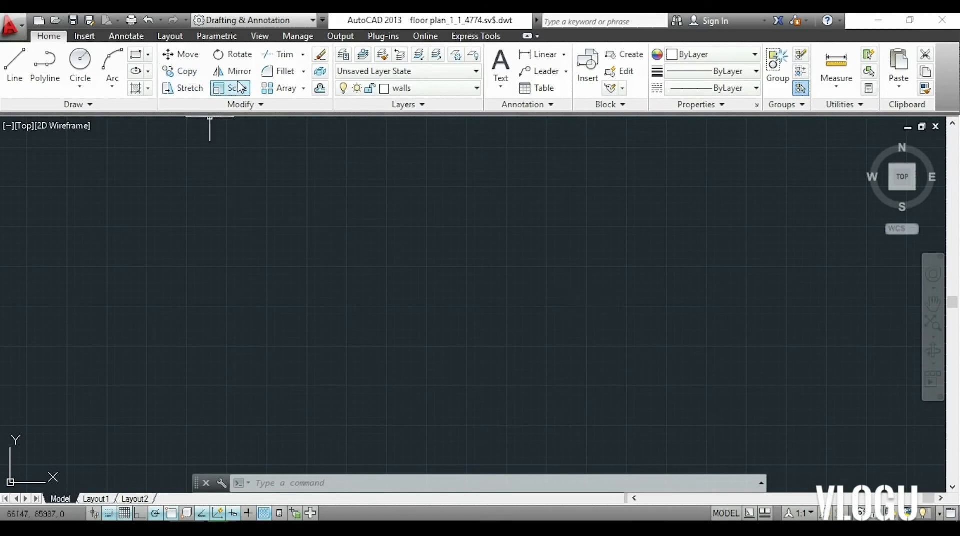
{"action": "left_click", "coordinate": [180, 71]}
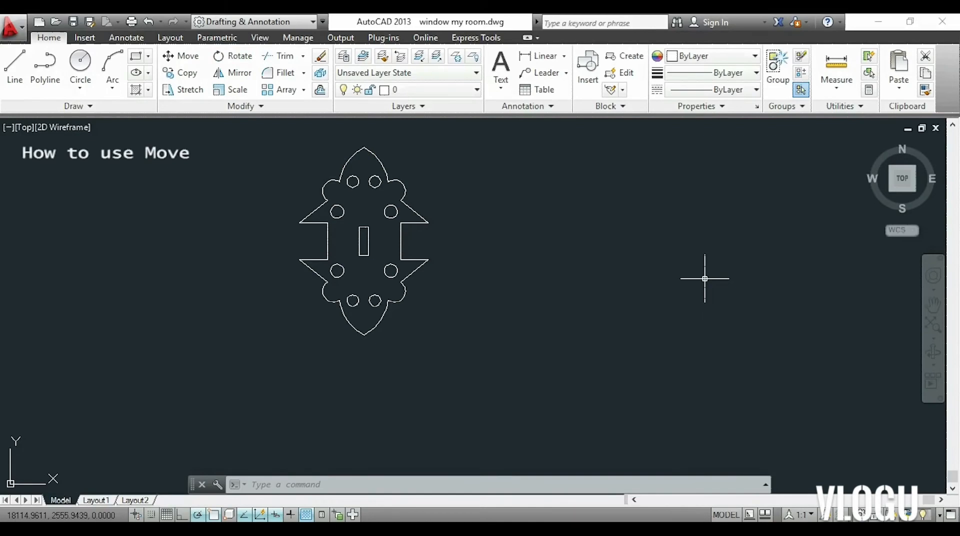
Move the whole ornament 500 units horizontally to the right, using its lower right spike tip as base point.
{"action": "type", "text": "M"}
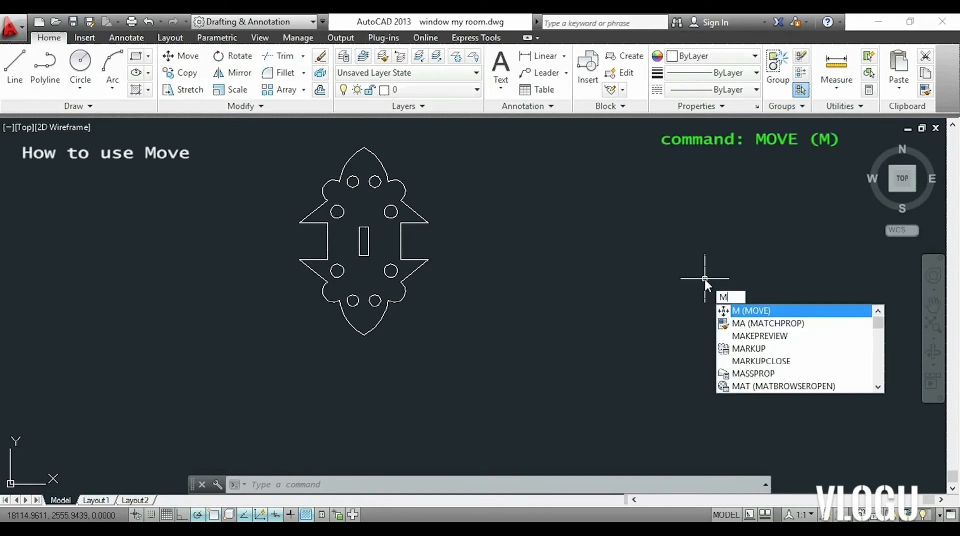
{"action": "key", "text": "Return"}
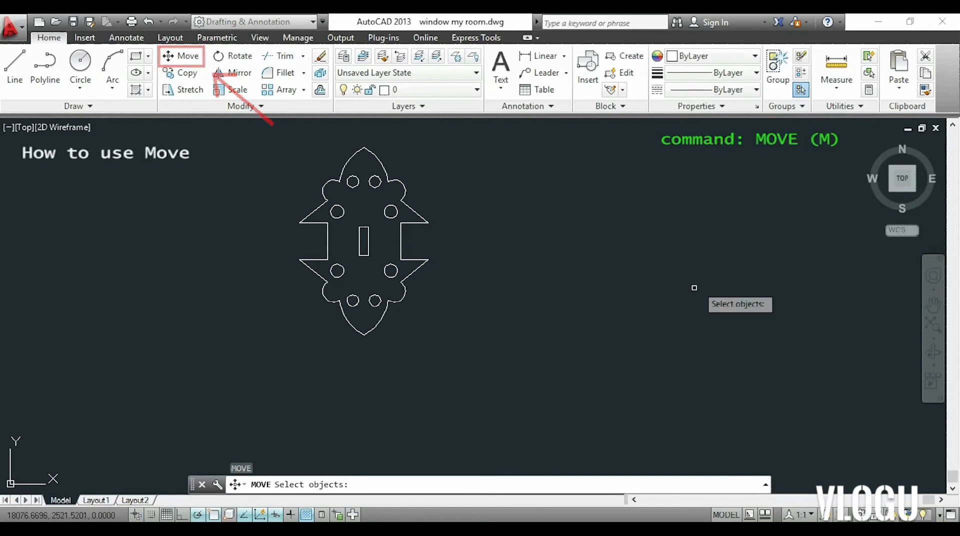
{"action": "left_click", "coordinate": [613, 343]}
{"action": "left_click", "coordinate": [232, 132]}
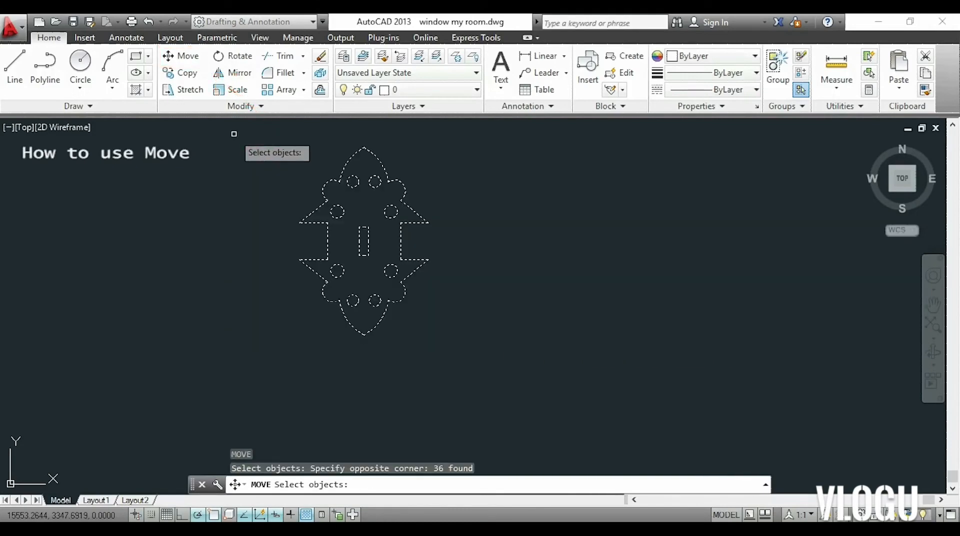
{"action": "key", "text": "Return"}
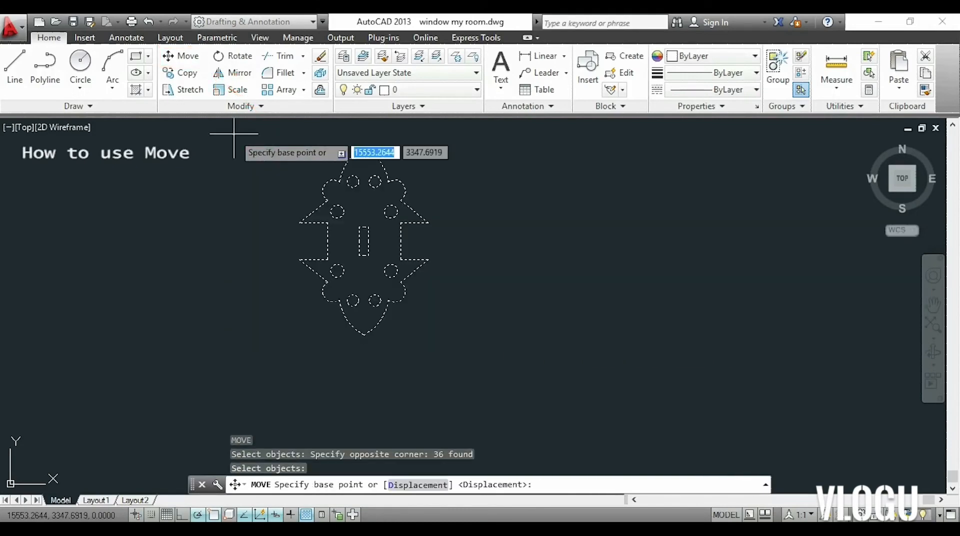
{"action": "left_click", "coordinate": [428, 259]}
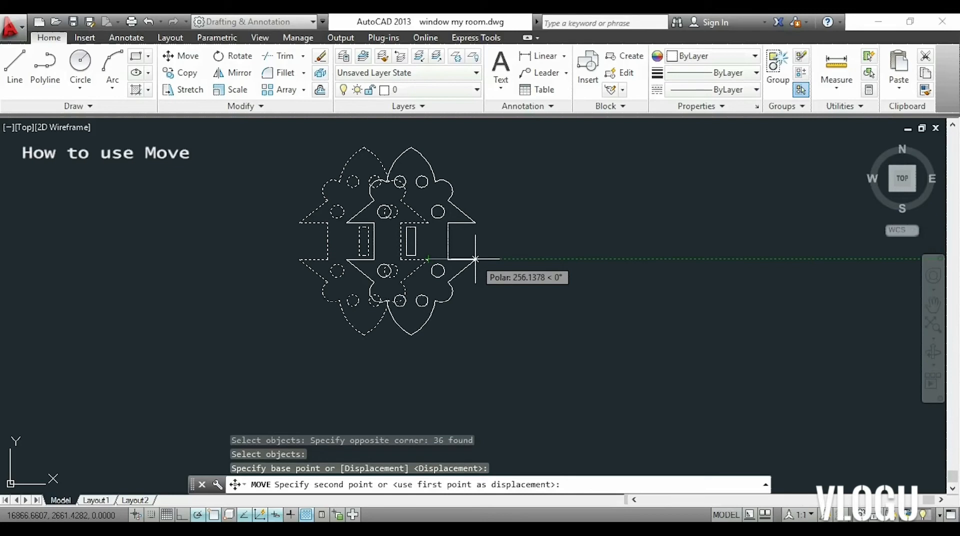
{"action": "type", "text": "500"}
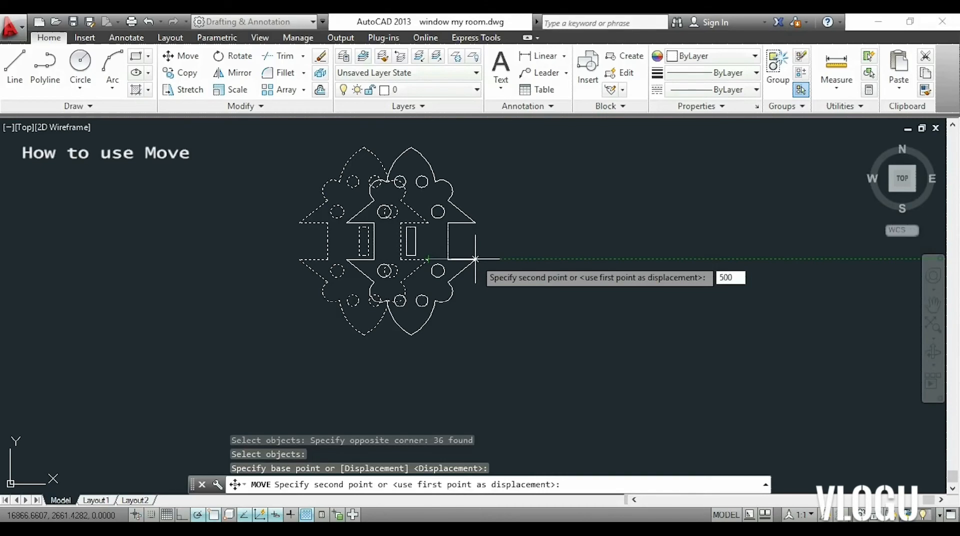
{"action": "key", "text": "Return"}
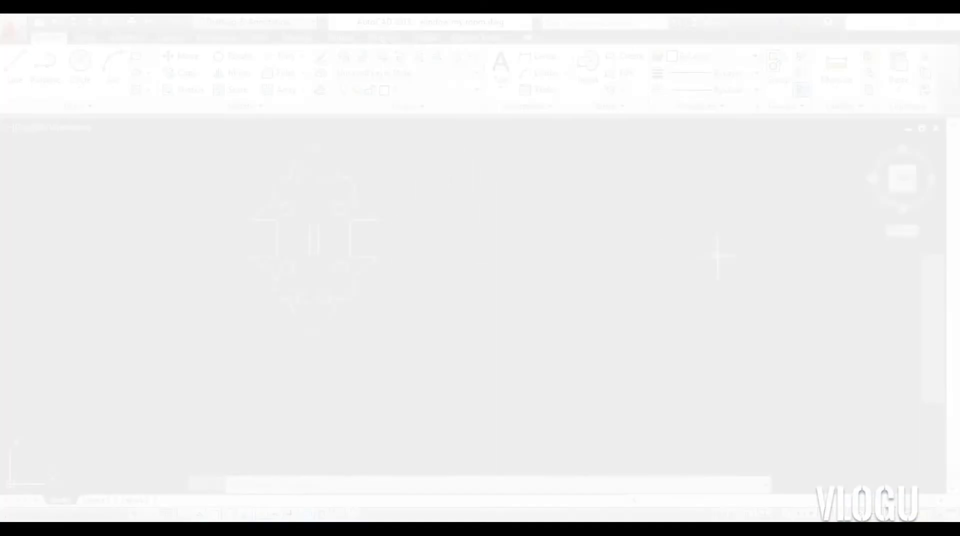
Copy the whole ornament horizontally to the left, using the lower right corner of its central rectangle as base point.
{"action": "type", "text": "ct o"}
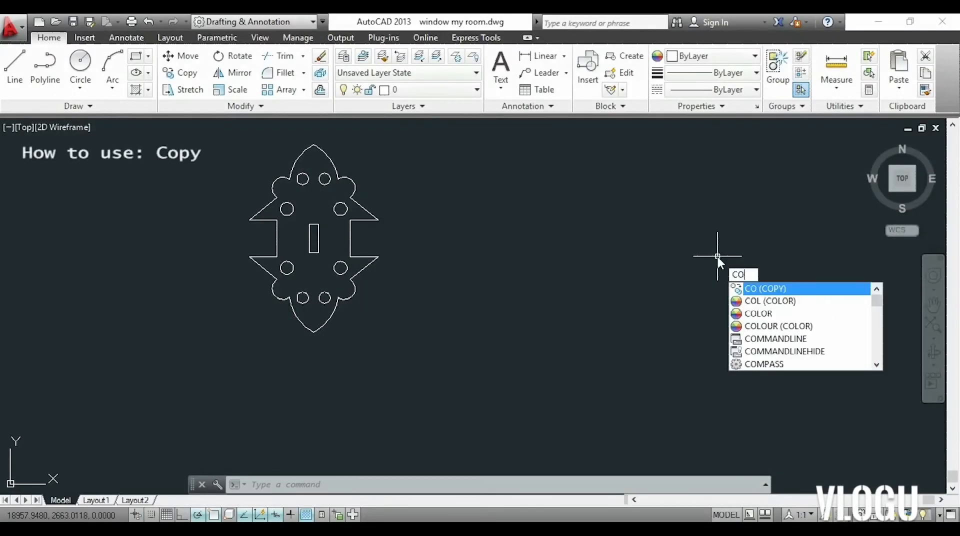
{"action": "key", "text": "Return"}
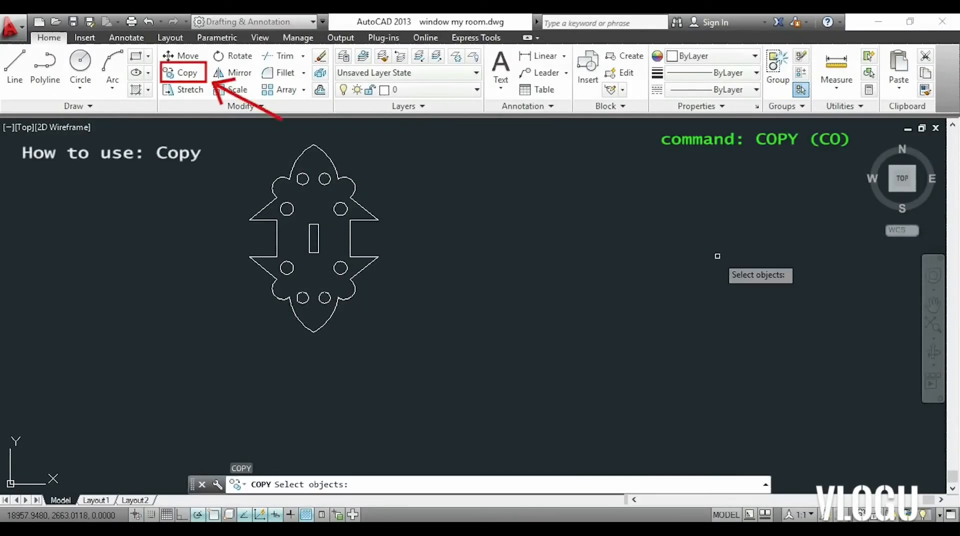
{"action": "left_click", "coordinate": [620, 364]}
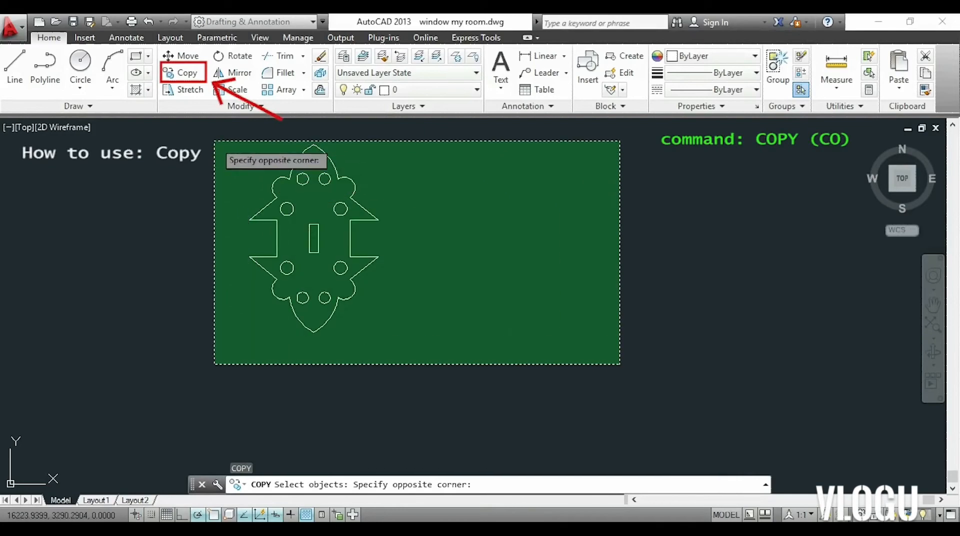
{"action": "left_click", "coordinate": [209, 137]}
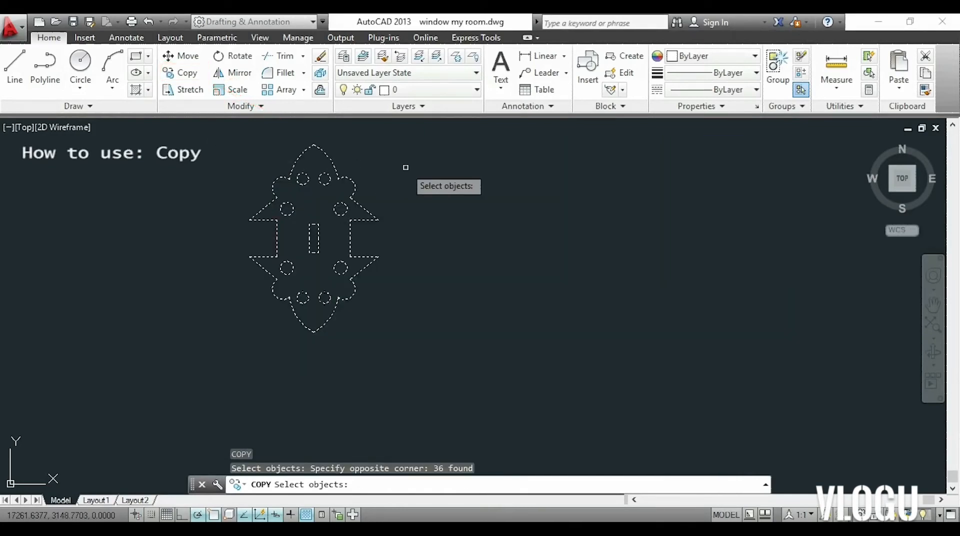
{"action": "key", "text": "Return"}
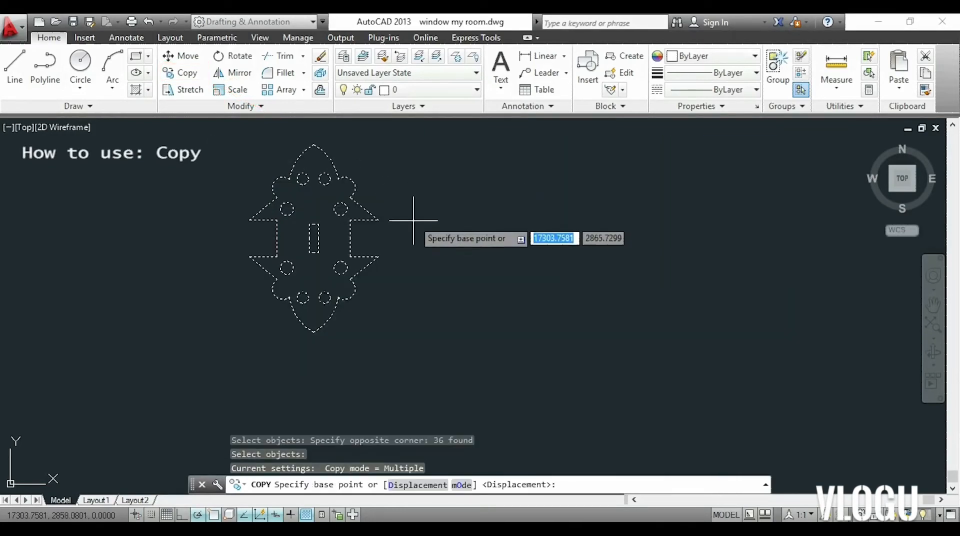
{"action": "left_click", "coordinate": [318, 253]}
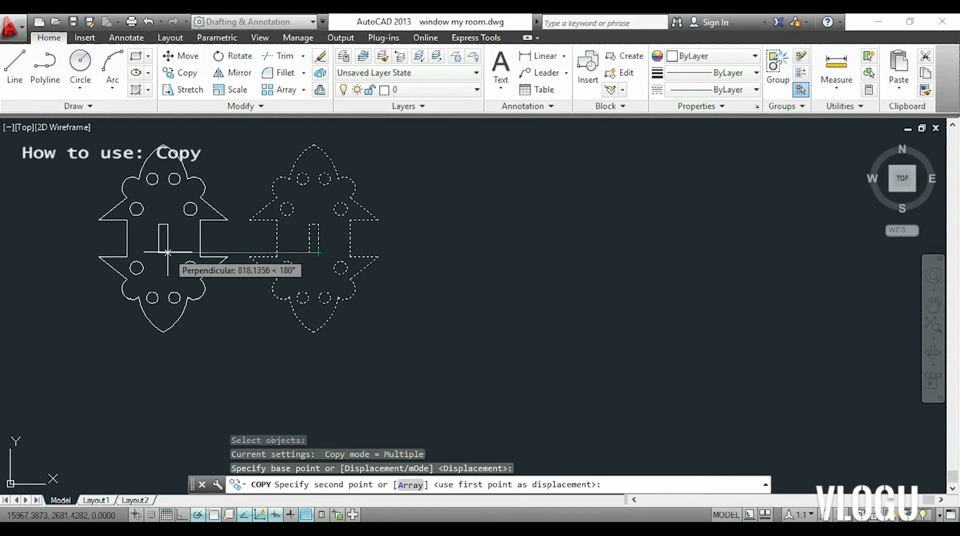
{"action": "type", "text": "500"}
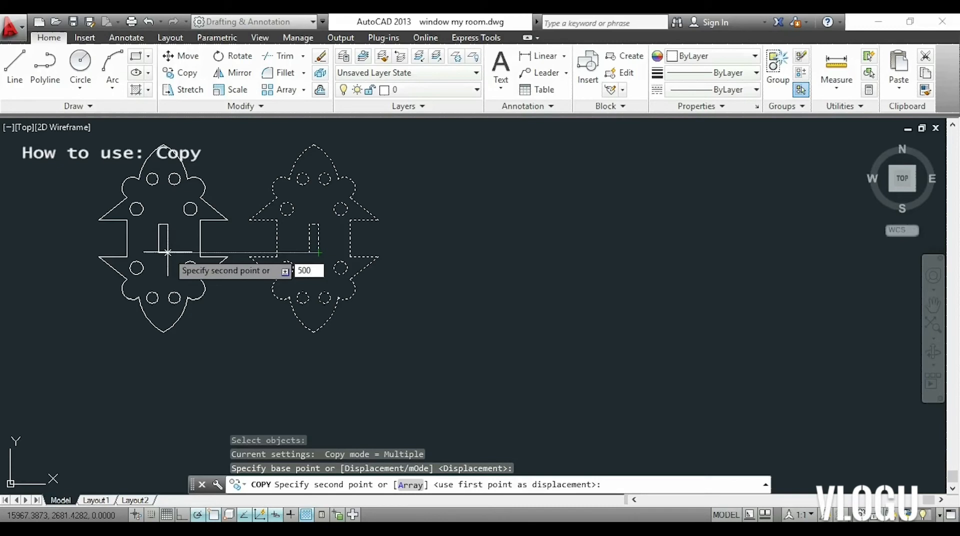
{"action": "key", "text": "Return"}
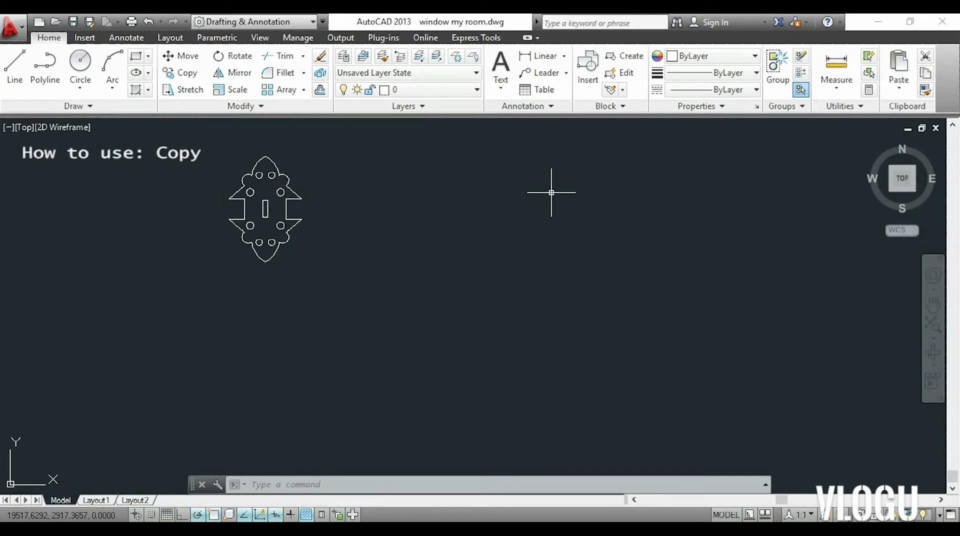
Copy the ornament in Array mode from its lower left spike tip, with 5 items spaced 2000 units apart to the right.
{"action": "type", "text": "o"}
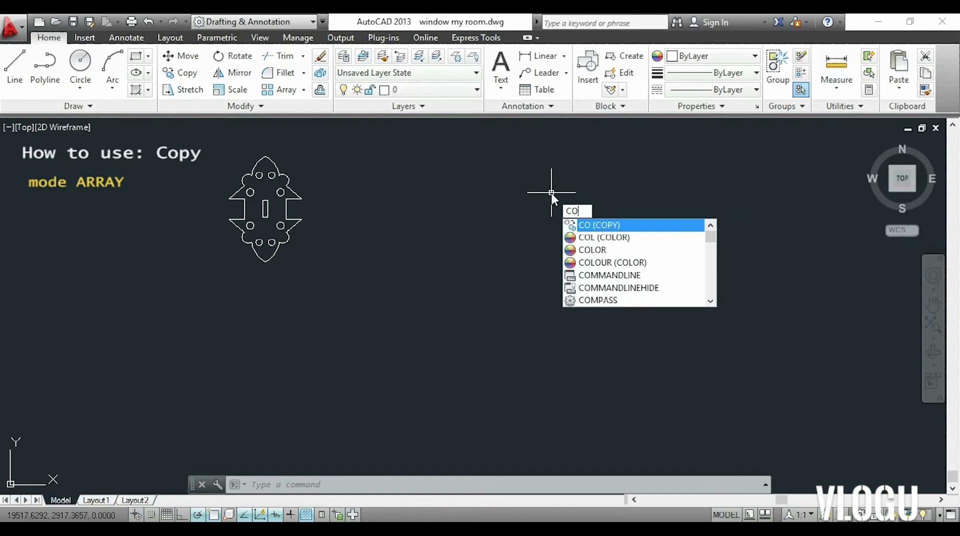
{"action": "key", "text": "Return"}
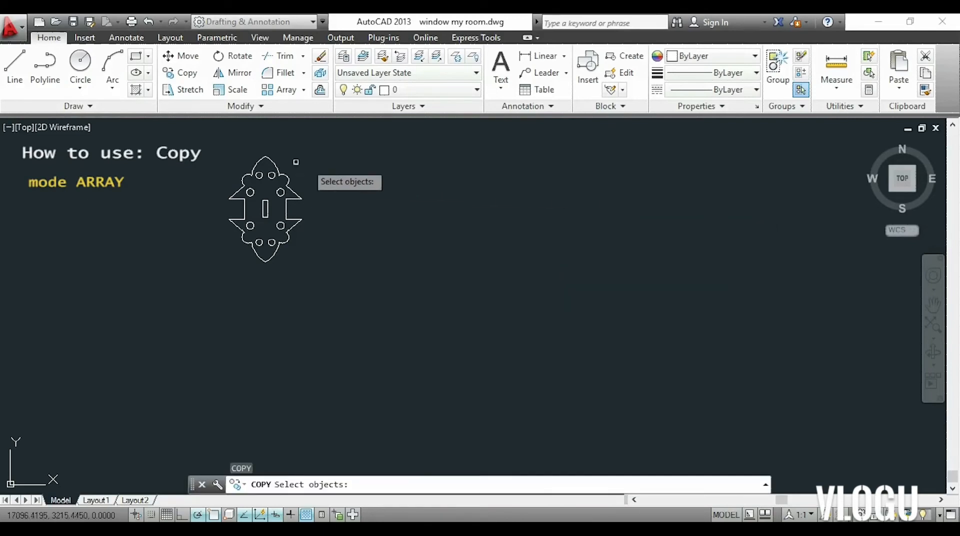
{"action": "left_click", "coordinate": [213, 144]}
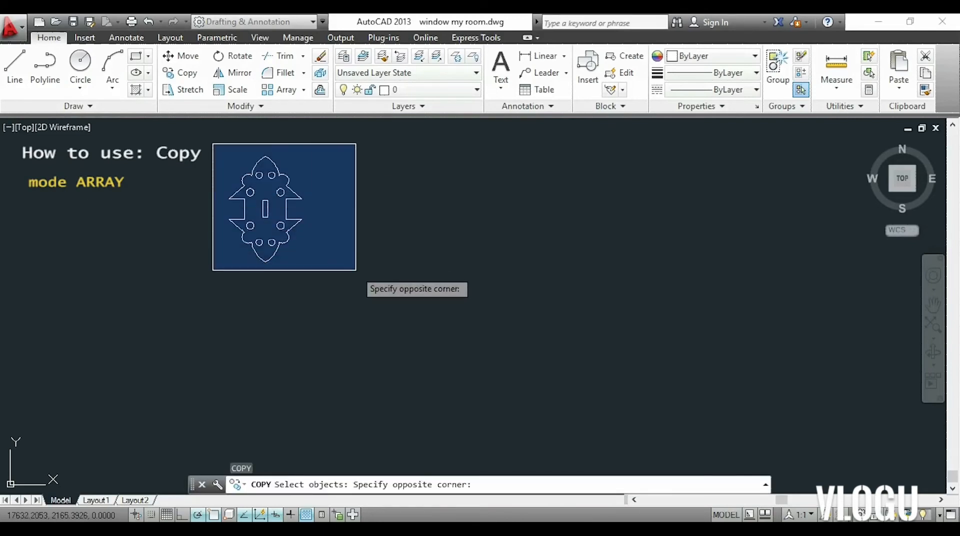
{"action": "left_click", "coordinate": [356, 270]}
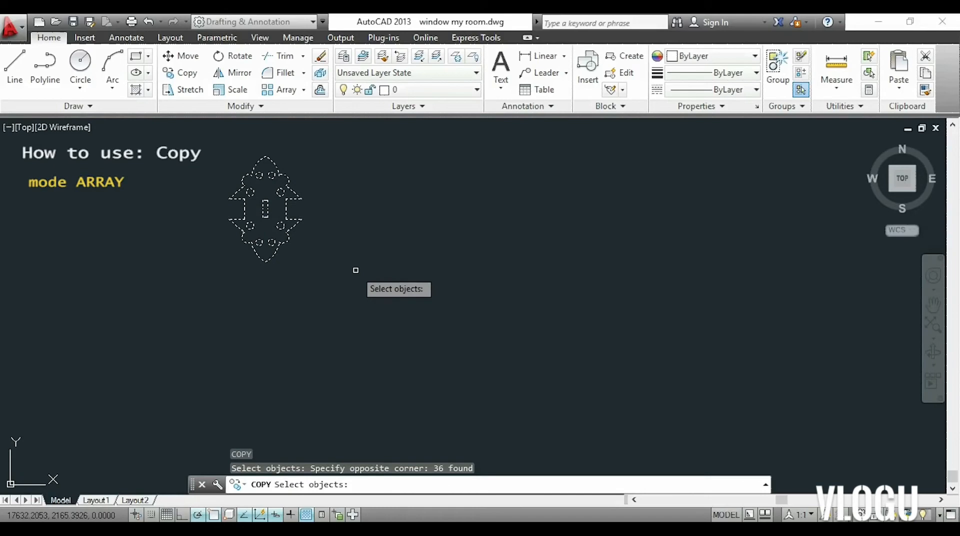
{"action": "key", "text": "Return"}
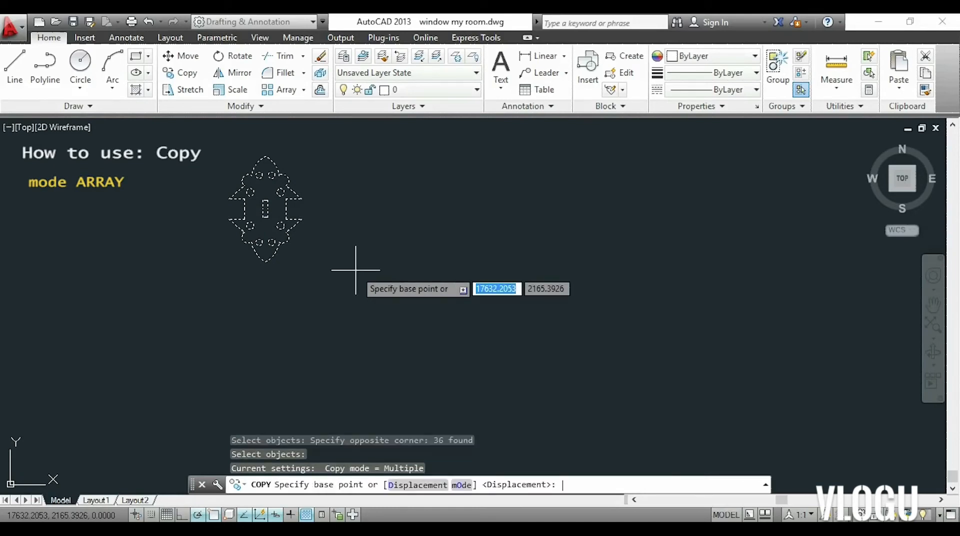
{"action": "scroll", "coordinate": [339, 203], "scroll_direction": "up", "scroll_amount": 2}
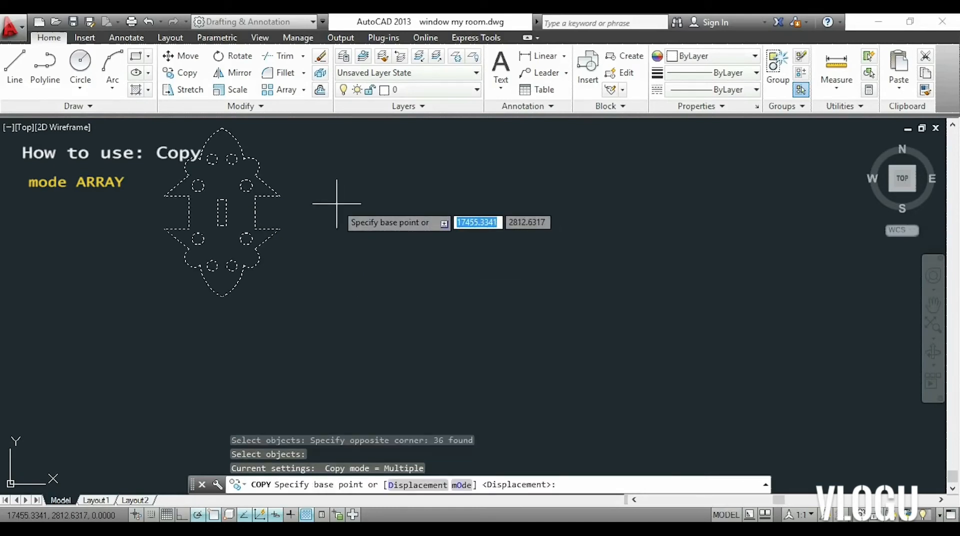
{"action": "left_click", "coordinate": [164, 229]}
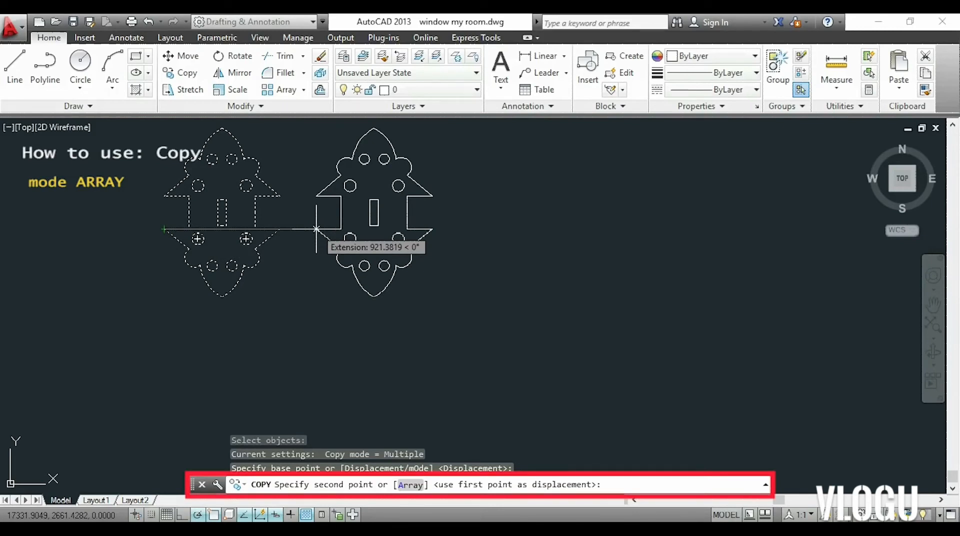
{"action": "type", "text": "a"}
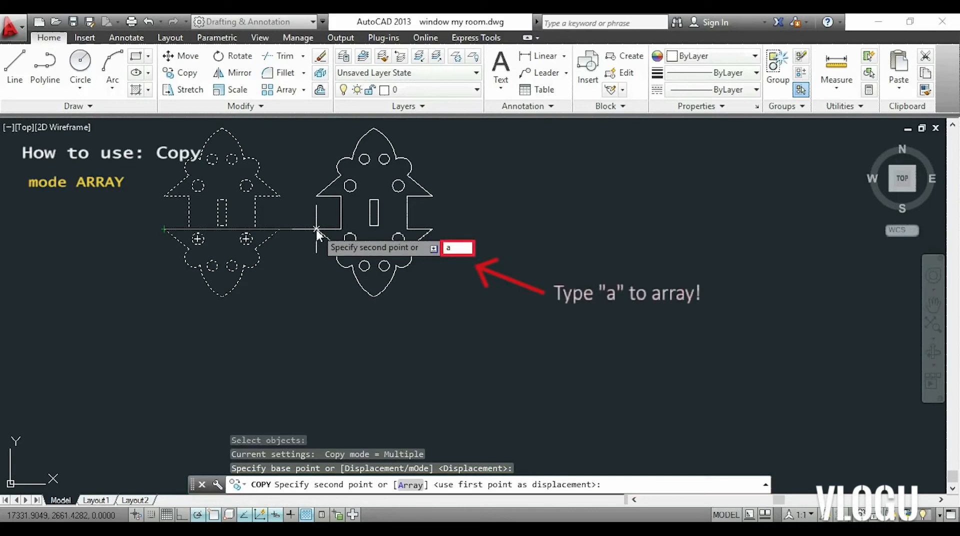
{"action": "key", "text": "Return"}
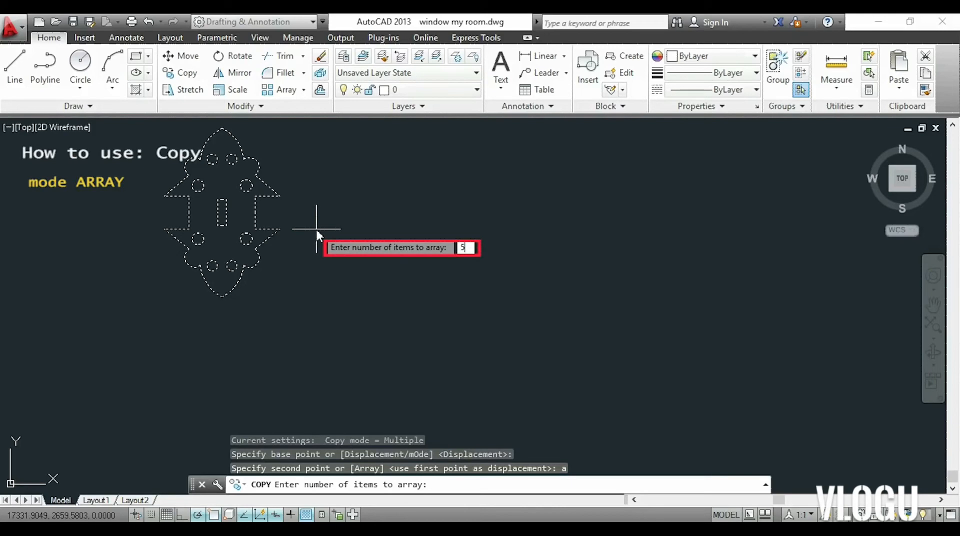
{"action": "key", "text": "Return"}
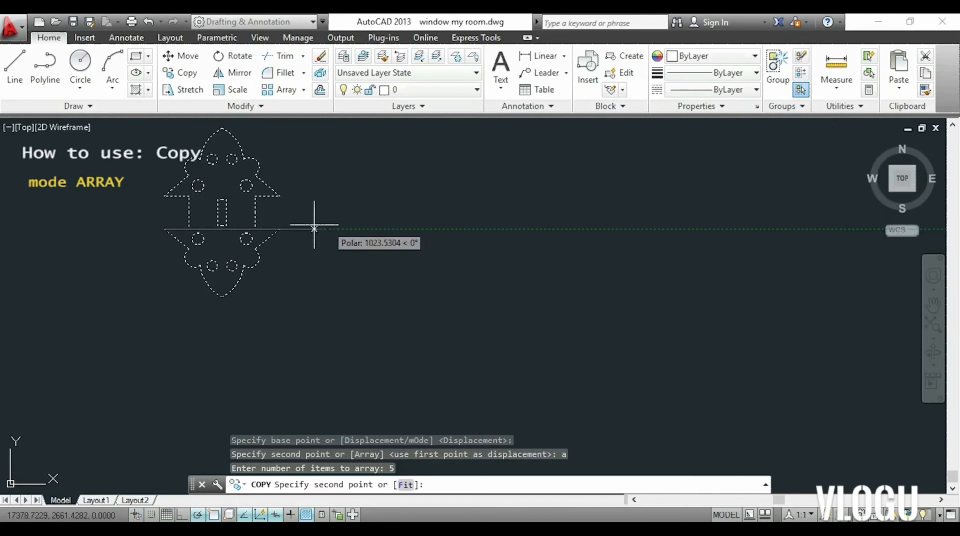
{"action": "scroll", "coordinate": [274, 232], "scroll_direction": "down", "scroll_amount": 5}
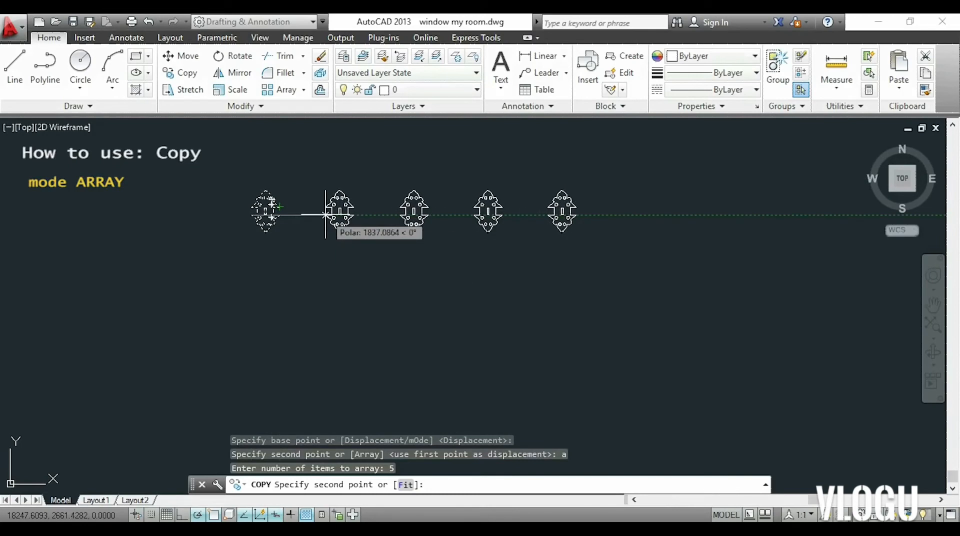
{"action": "type", "text": "2000"}
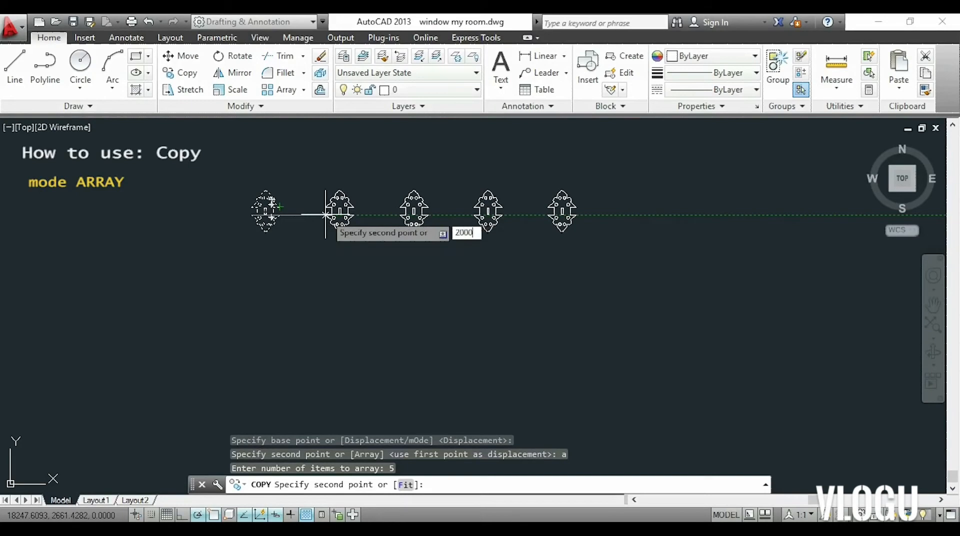
{"action": "key", "text": "Return"}
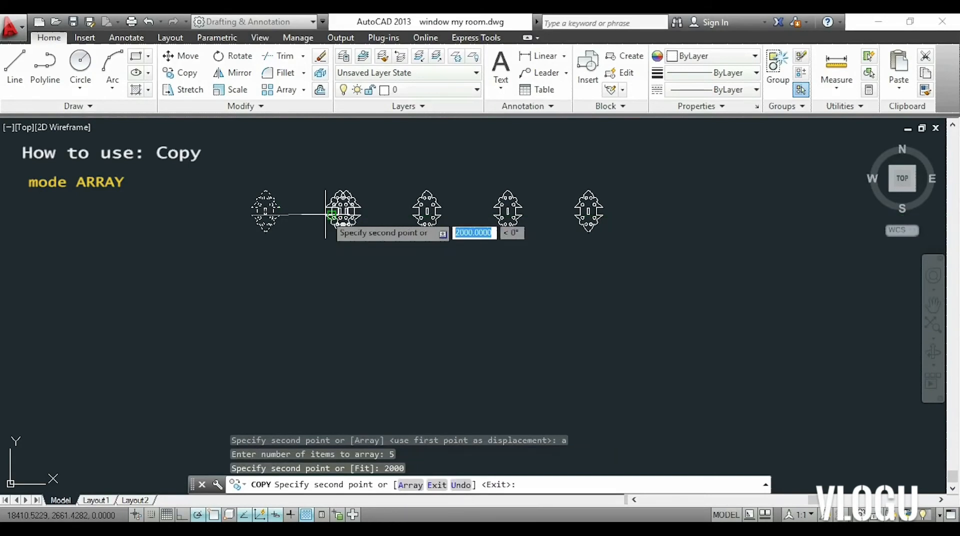
{"action": "key", "text": "Escape"}
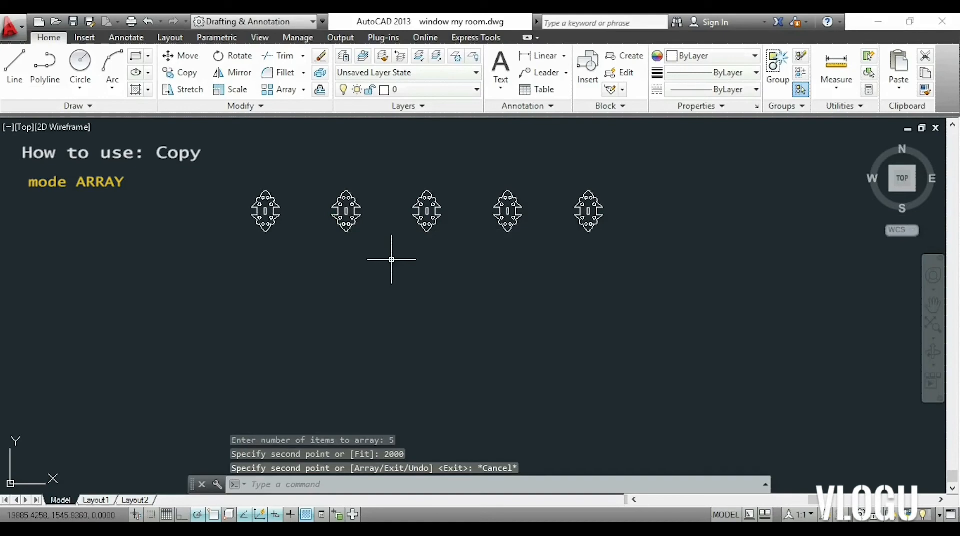
Rotate the whole ornament by about 251 degrees around its lower right spike tip.
{"action": "middle_click_drag", "start_coordinate": [392, 257], "coordinate": [393, 290]}
{"action": "scroll", "coordinate": [397, 273], "scroll_direction": "up", "scroll_amount": 2}
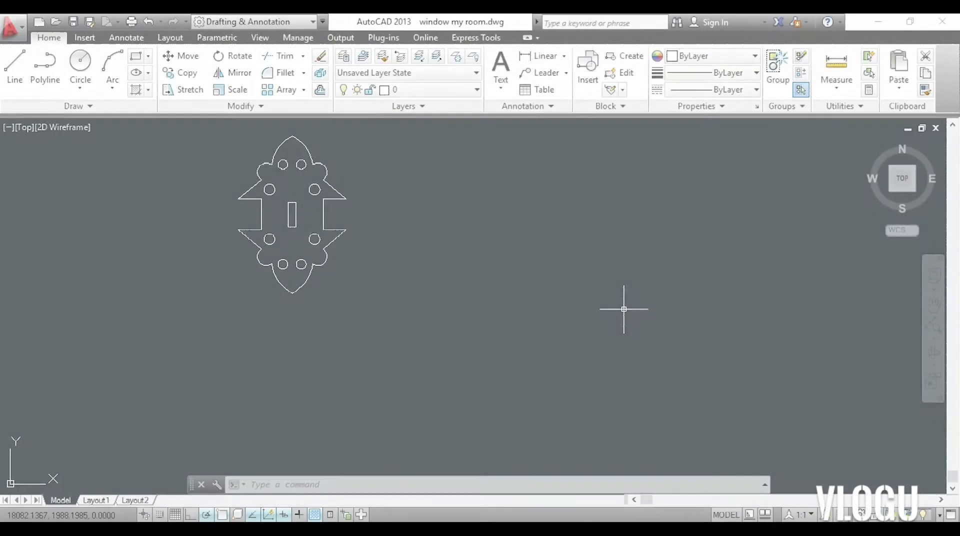
{"action": "type", "text": "ro"}
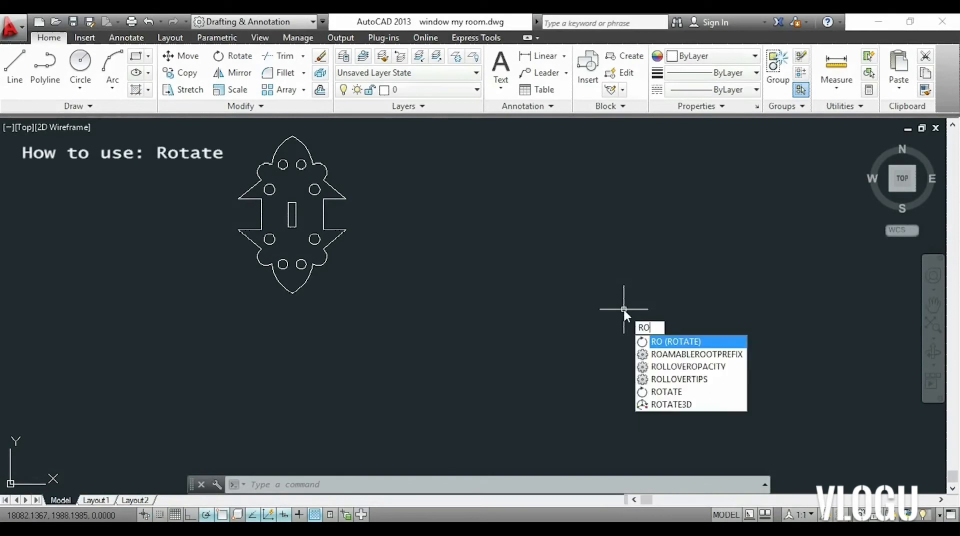
{"action": "key", "text": "Return"}
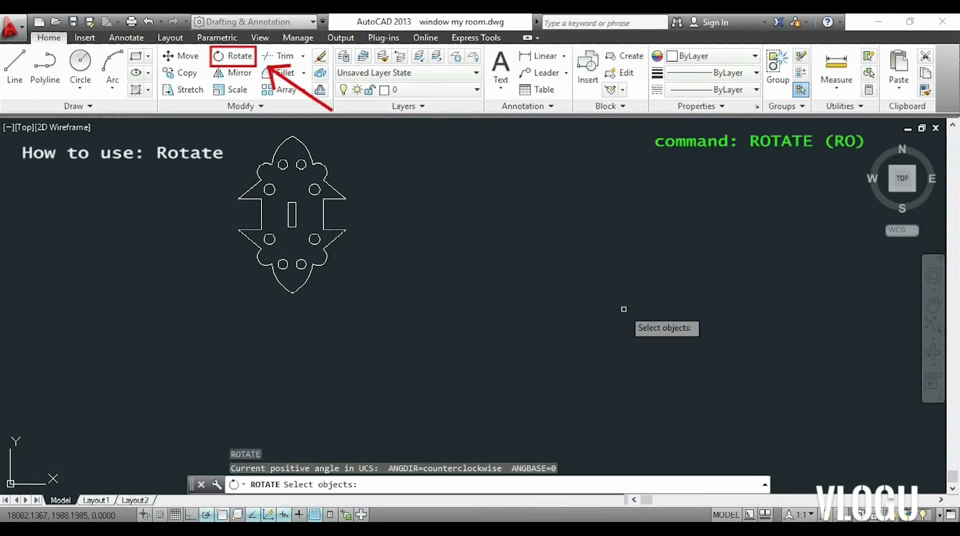
{"action": "left_click", "coordinate": [624, 309]}
{"action": "left_click", "coordinate": [182, 135]}
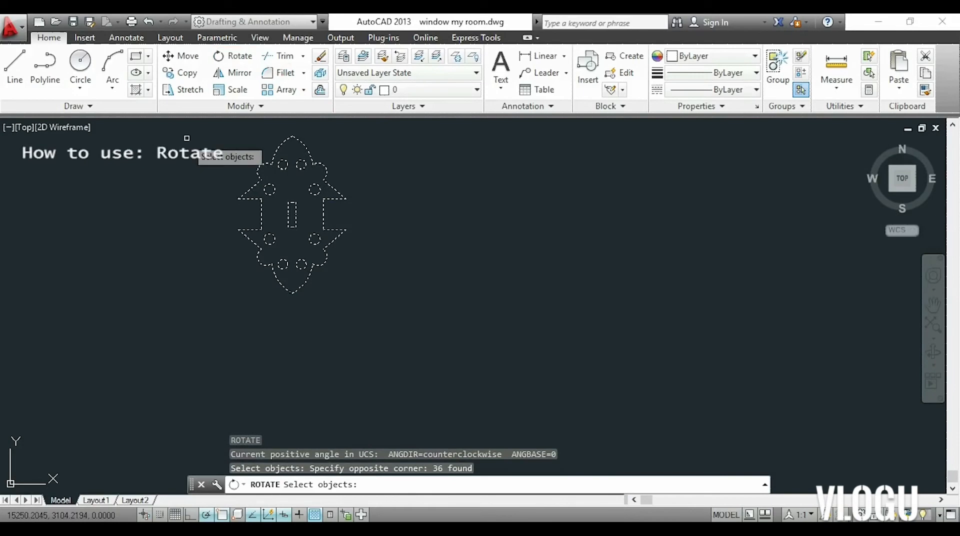
{"action": "key", "text": "Return"}
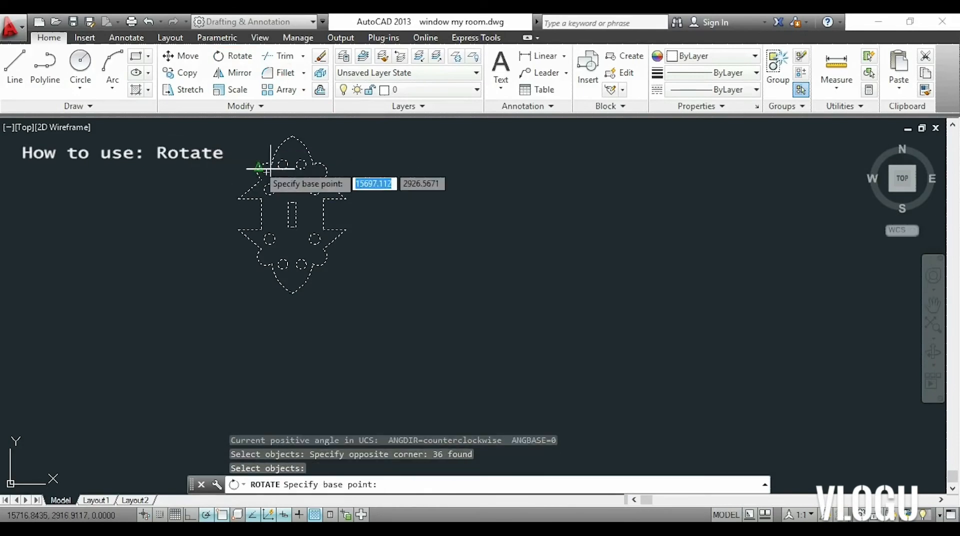
{"action": "left_click", "coordinate": [345, 230]}
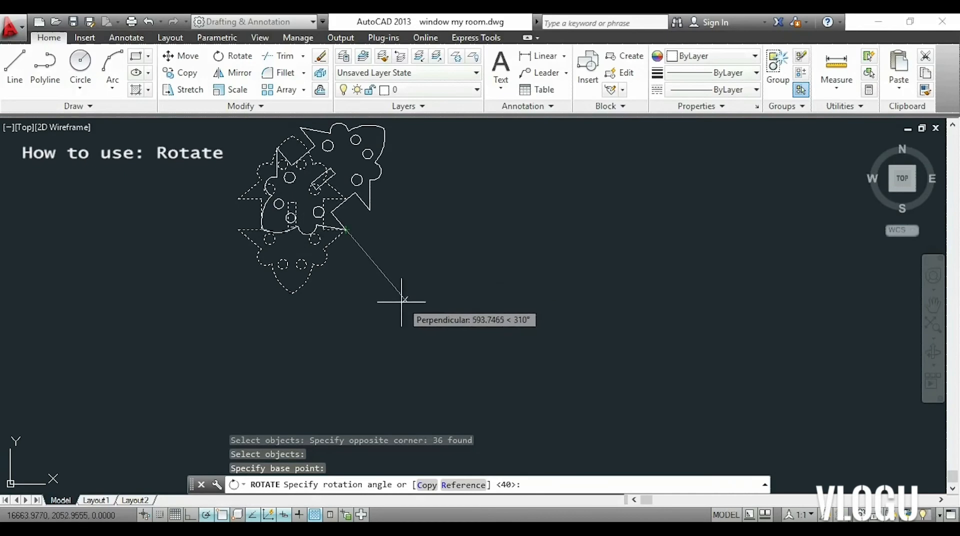
{"action": "left_click", "coordinate": [321, 302]}
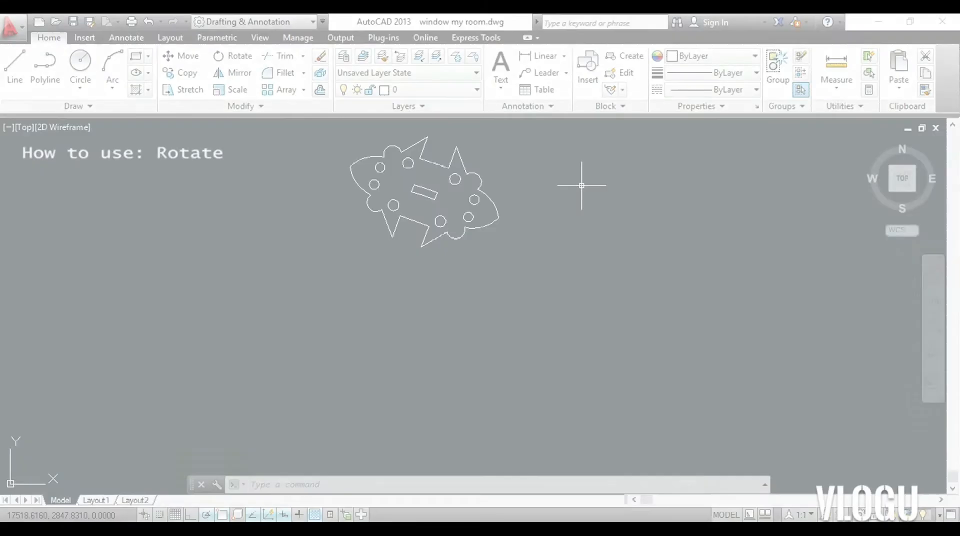
Rotate the tilted ornament by about 290 degrees around its lowest spike tip, bringing it nearly upright.
{"action": "type", "text": "RO"}
{"action": "key", "text": "Return"}
{"action": "left_click", "coordinate": [582, 261]}
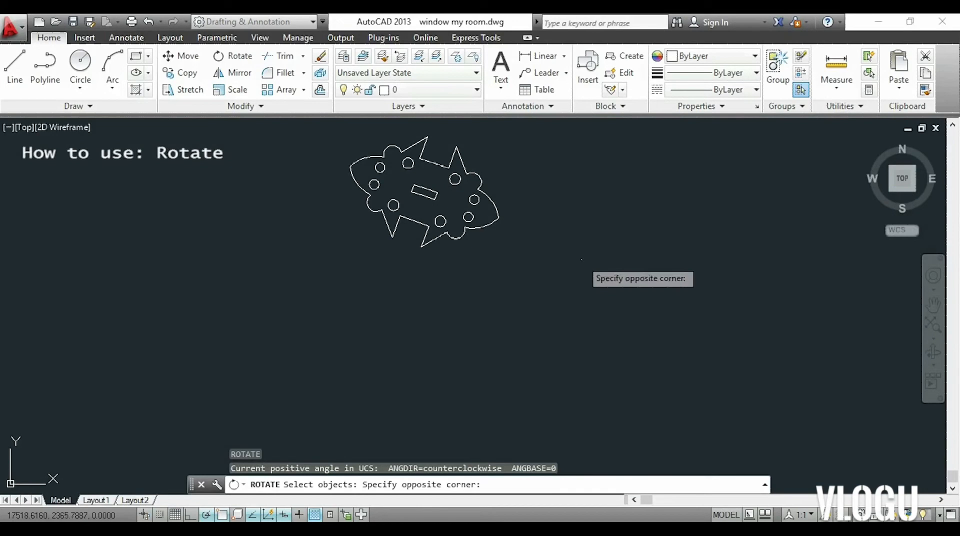
{"action": "left_click", "coordinate": [307, 127]}
{"action": "key", "text": "Return"}
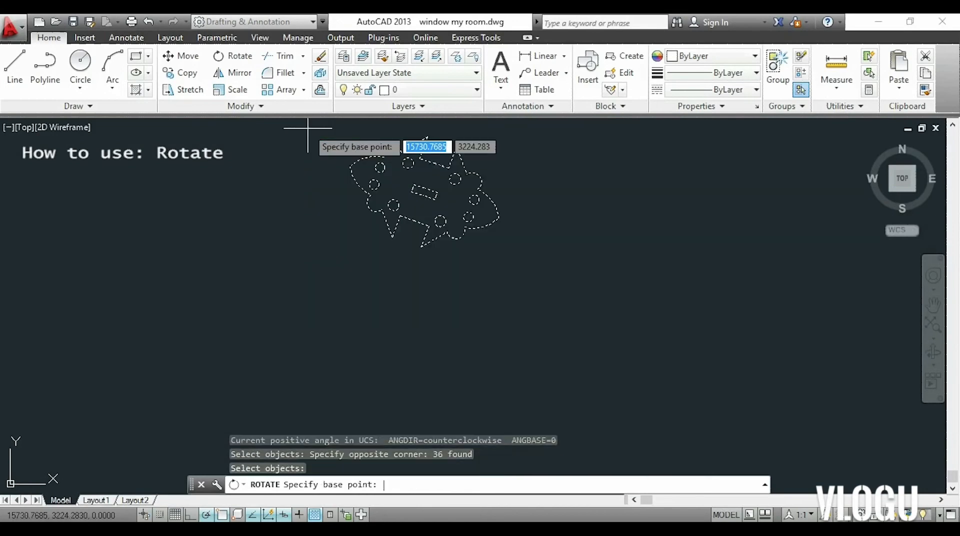
{"action": "left_click", "coordinate": [422, 247]}
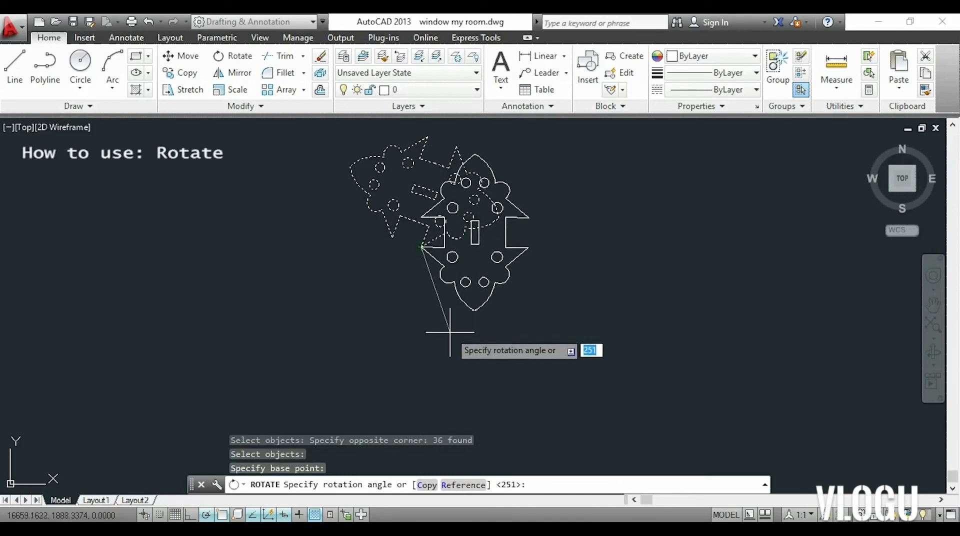
{"action": "scroll", "coordinate": [444, 333], "scroll_direction": "up", "scroll_amount": 3}
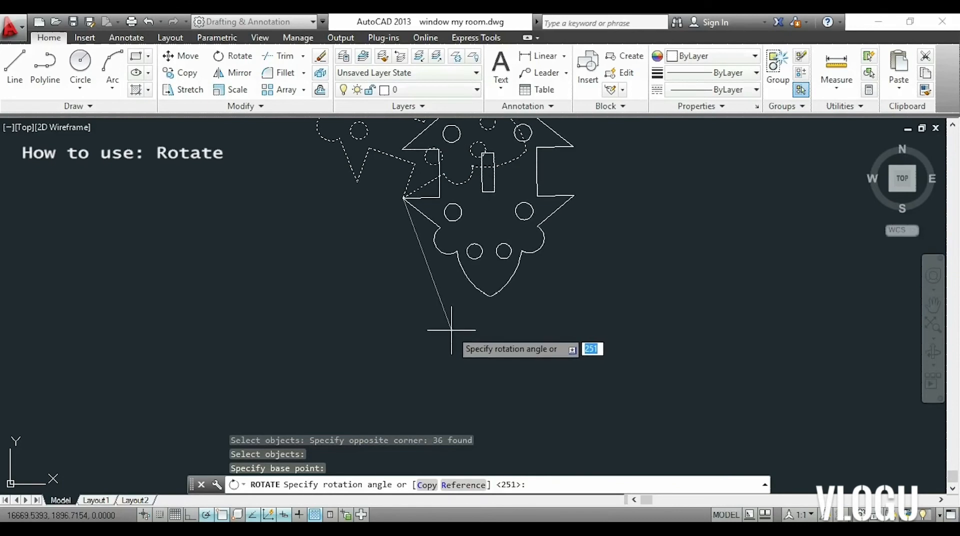
{"action": "left_click", "coordinate": [439, 294]}
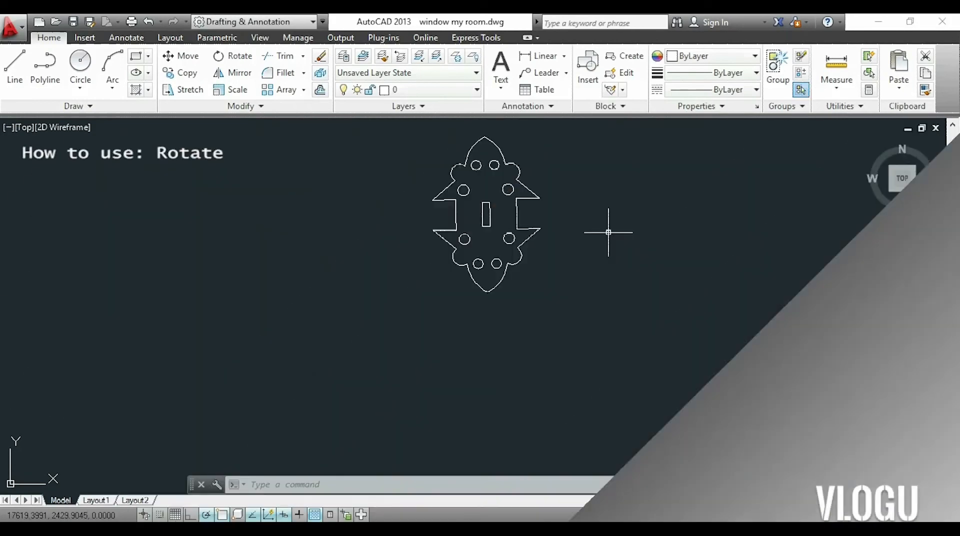
Rotate the ornament about its lower right spike tip with Reference, using the direction to its lower left spike tip and a new angle of 180 degrees.
{"action": "type", "text": "ro"}
{"action": "key", "text": "Return"}
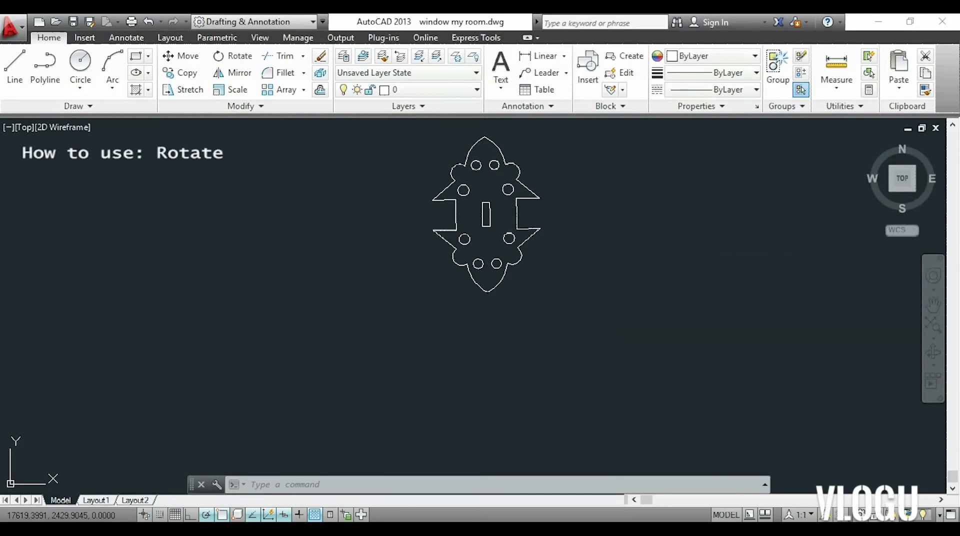
{"action": "left_click", "coordinate": [613, 278]}
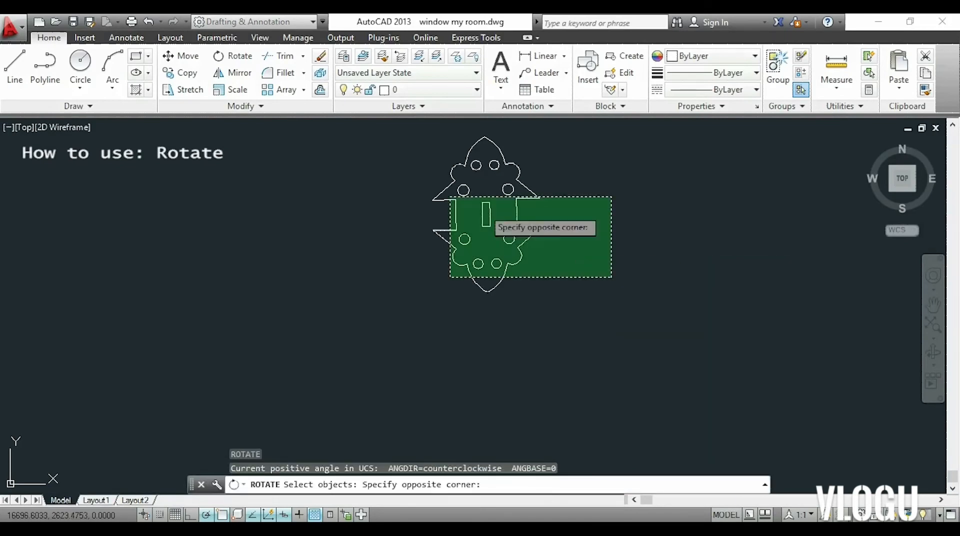
{"action": "left_click", "coordinate": [359, 141]}
{"action": "key", "text": "Return"}
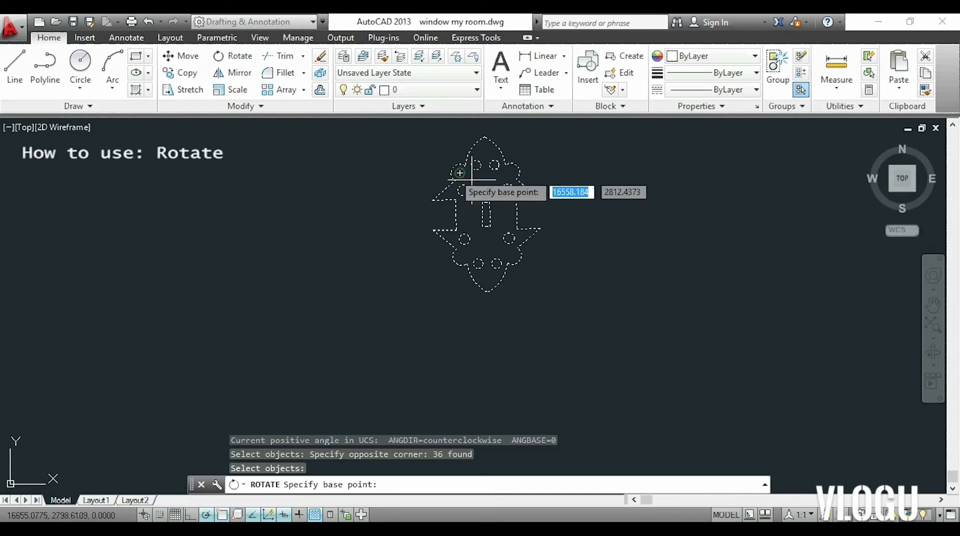
{"action": "left_click", "coordinate": [540, 228]}
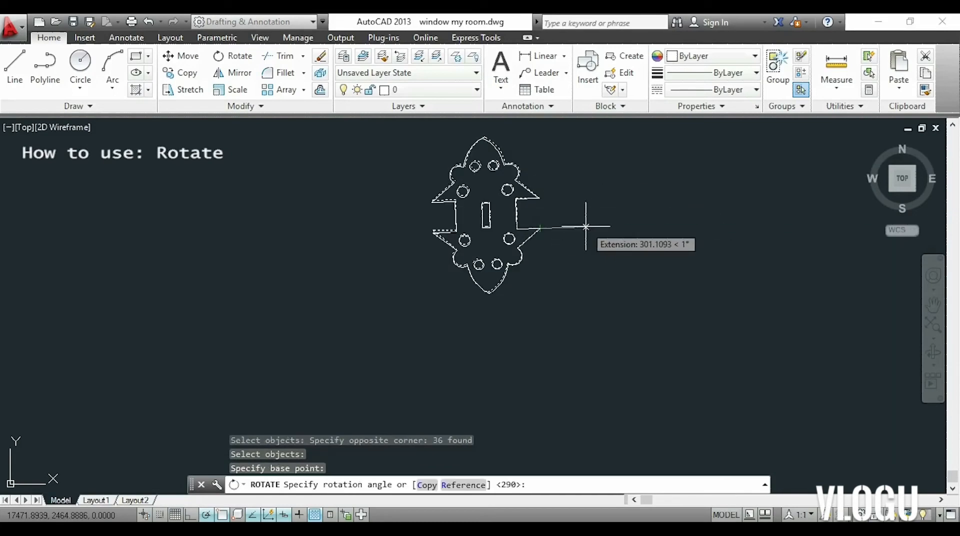
{"action": "type", "text": "r"}
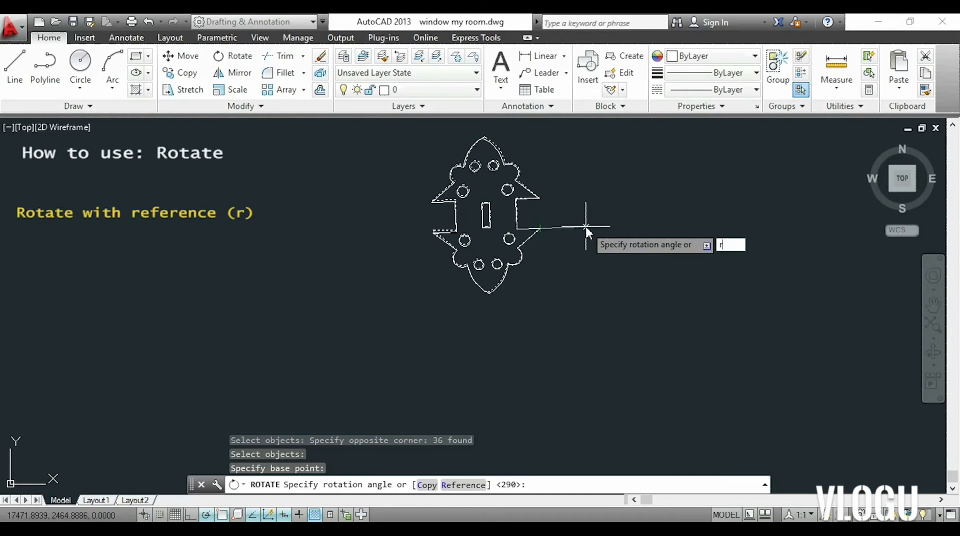
{"action": "key", "text": "Return"}
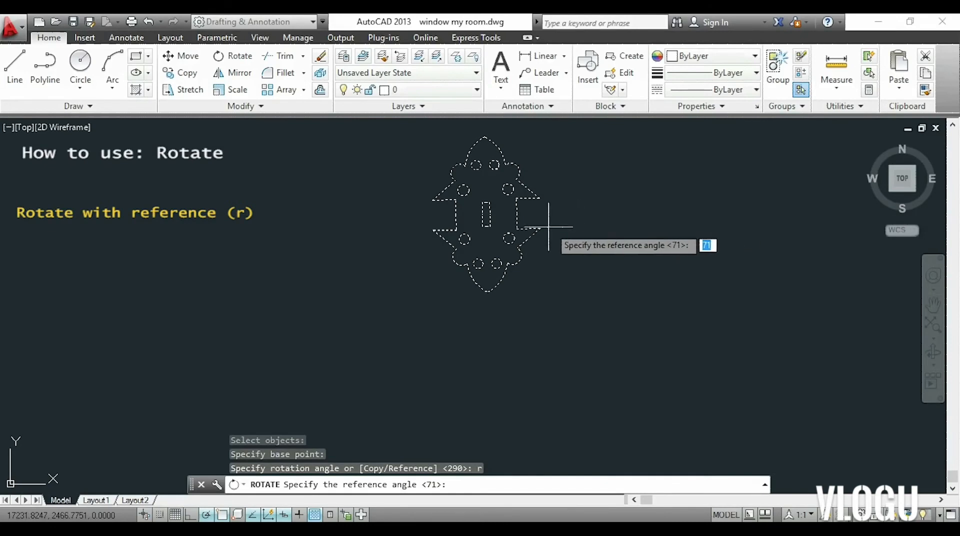
{"action": "left_click", "coordinate": [521, 228]}
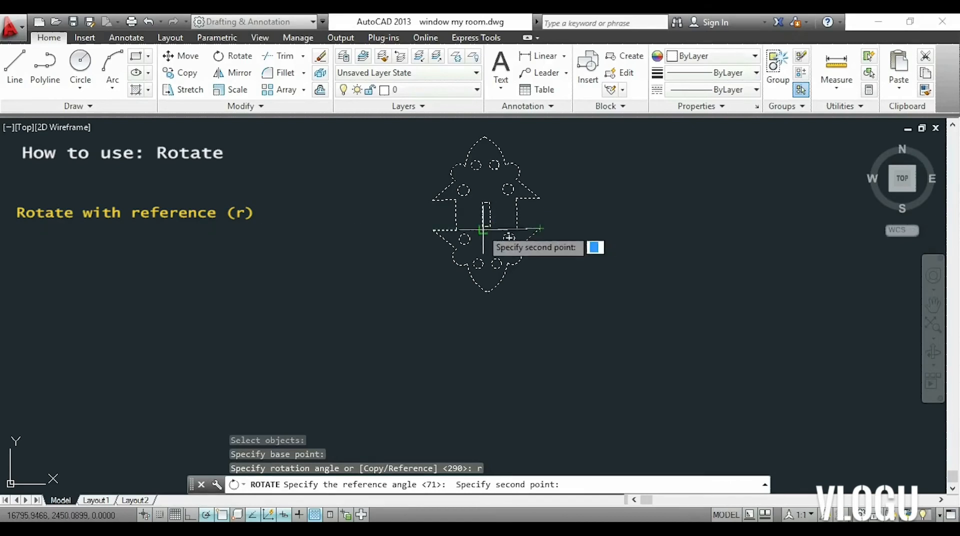
{"action": "left_click", "coordinate": [433, 230]}
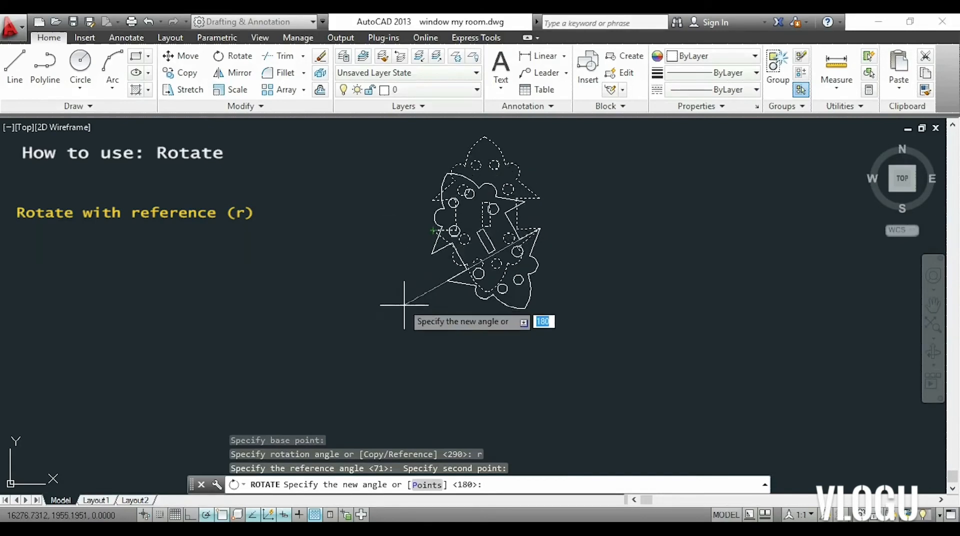
{"action": "left_click", "coordinate": [345, 227]}
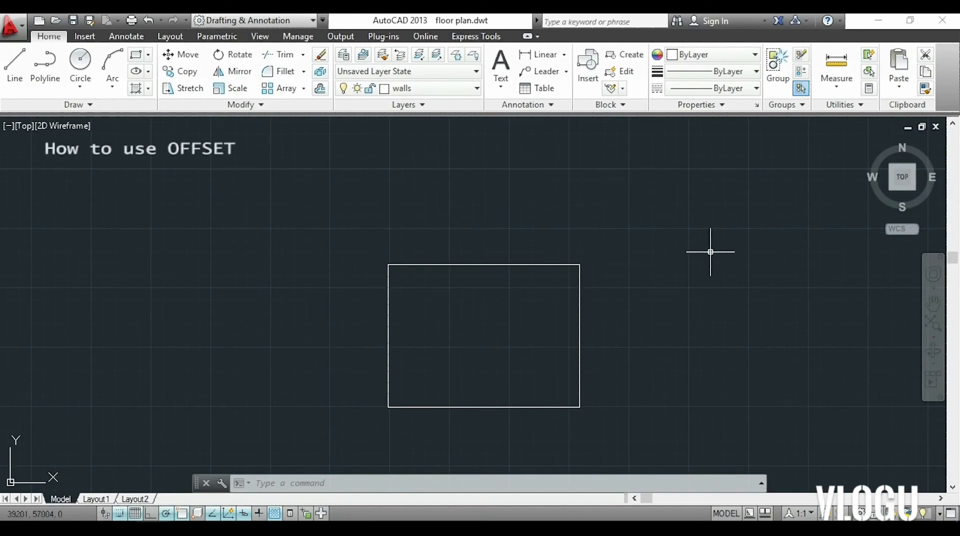
Offset the rectangle inward by a distance of 150.
{"action": "left_click", "coordinate": [322, 92]}
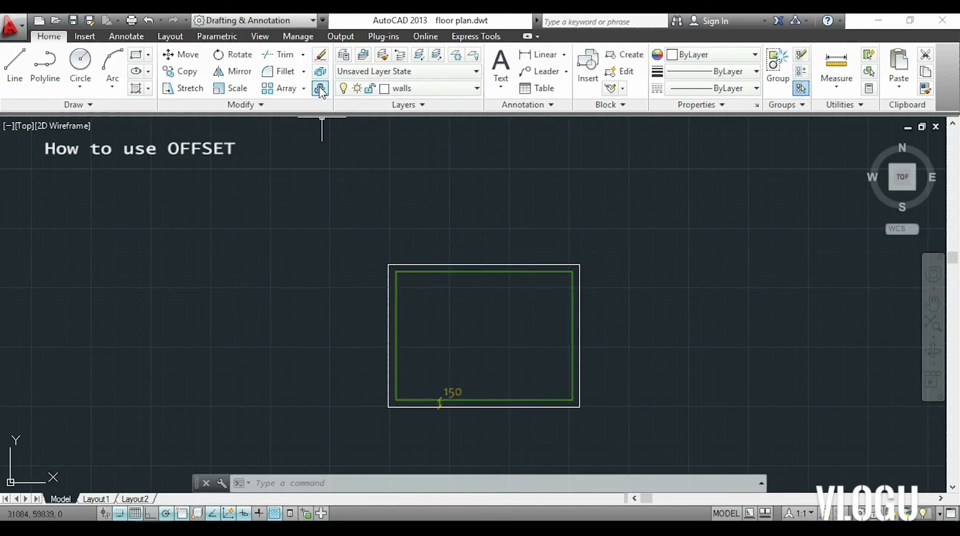
{"action": "left_click", "coordinate": [321, 89]}
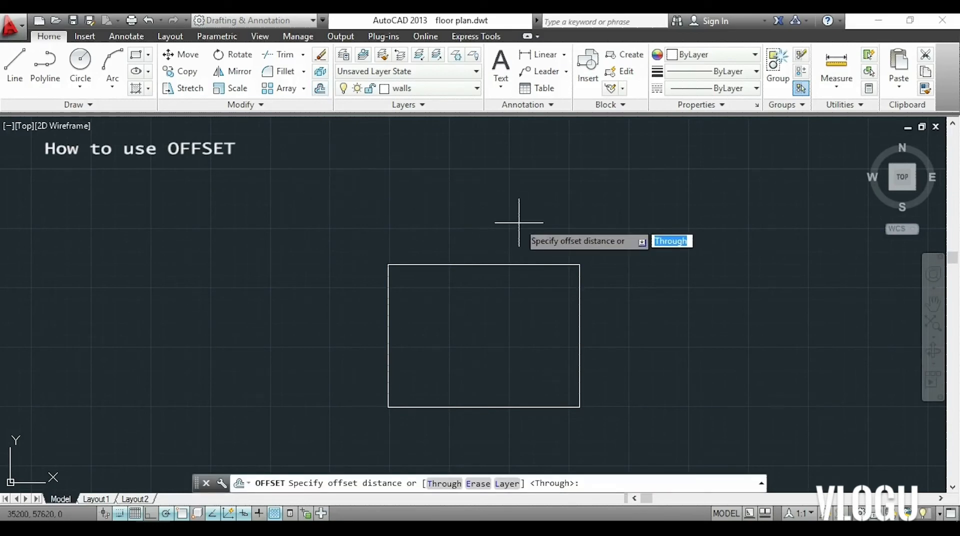
{"action": "type", "text": "150"}
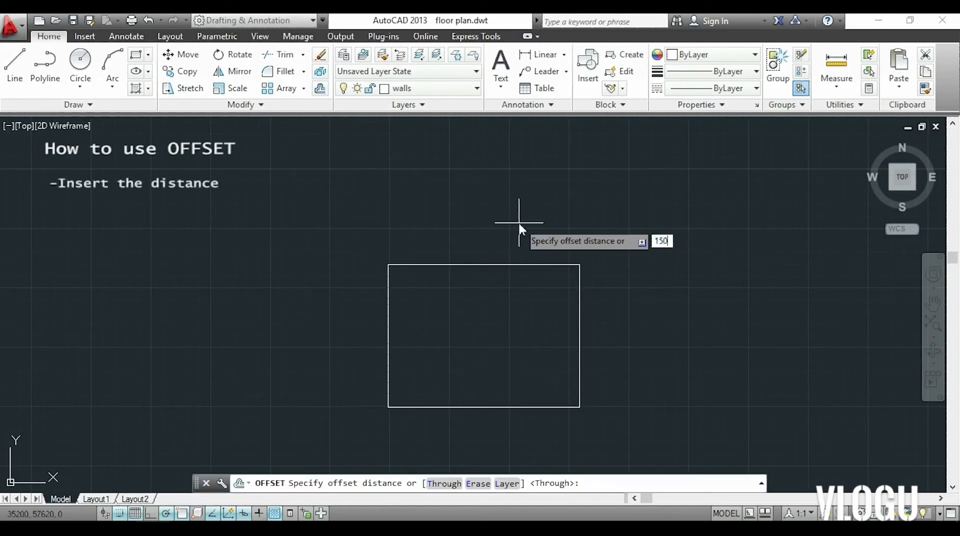
{"action": "key", "text": "Return"}
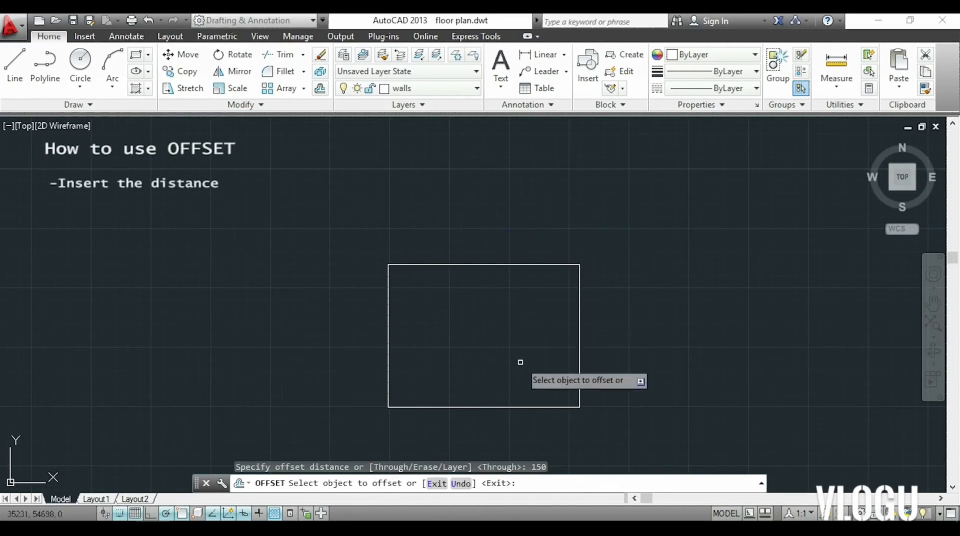
{"action": "left_click", "coordinate": [542, 403]}
{"action": "left_click", "coordinate": [542, 406]}
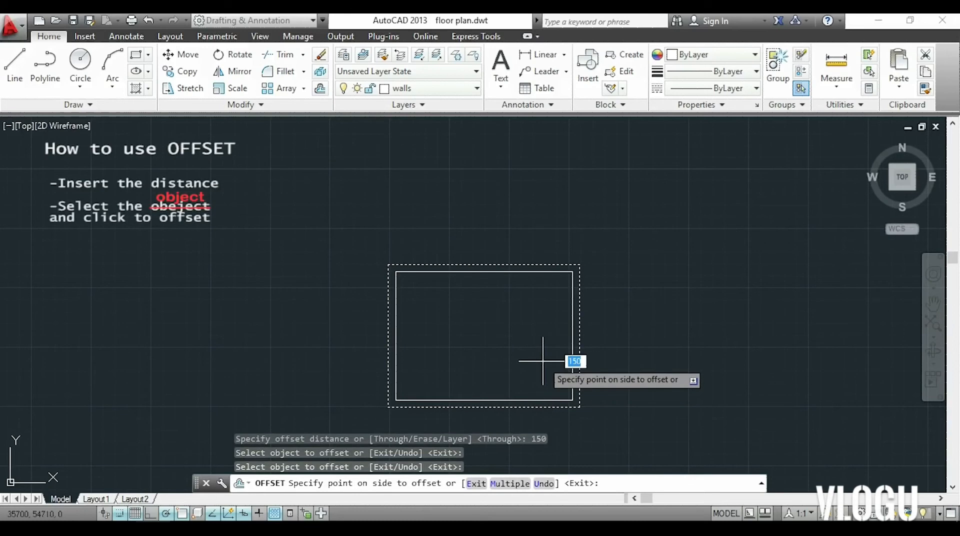
{"action": "left_click", "coordinate": [543, 360]}
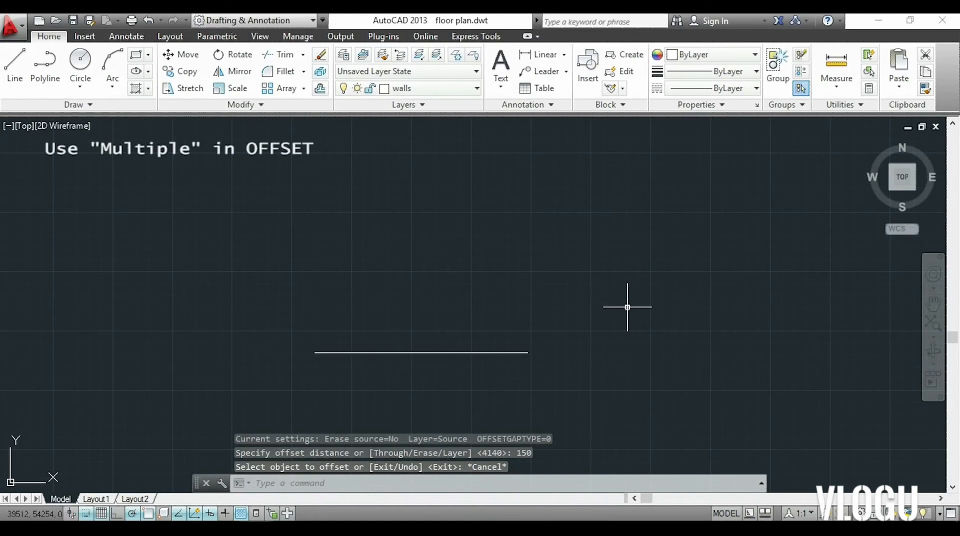
Offset the horizontal line upward six times at a distance of 200 using the Multiple option.
{"action": "type", "text": "o"}
{"action": "key", "text": "Return"}
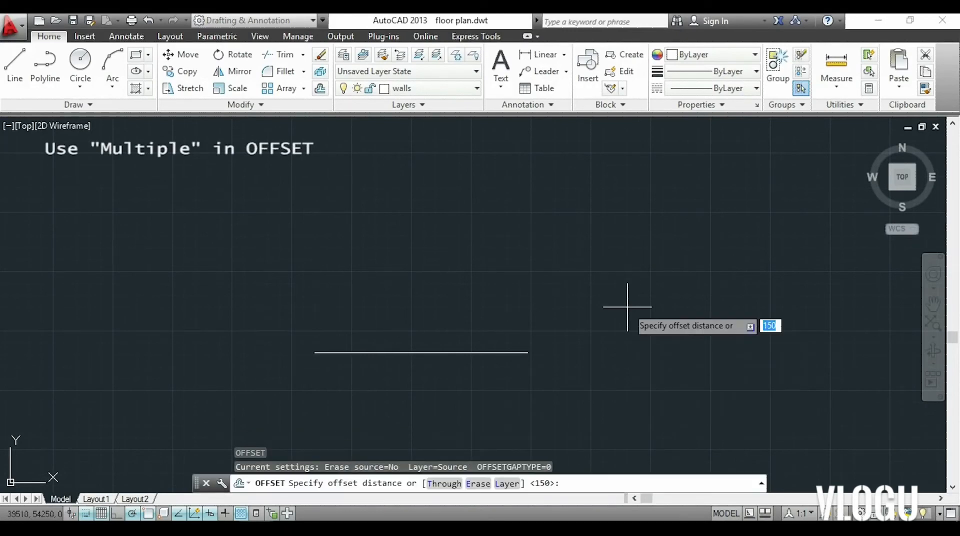
{"action": "type", "text": "200"}
{"action": "key", "text": "Return"}
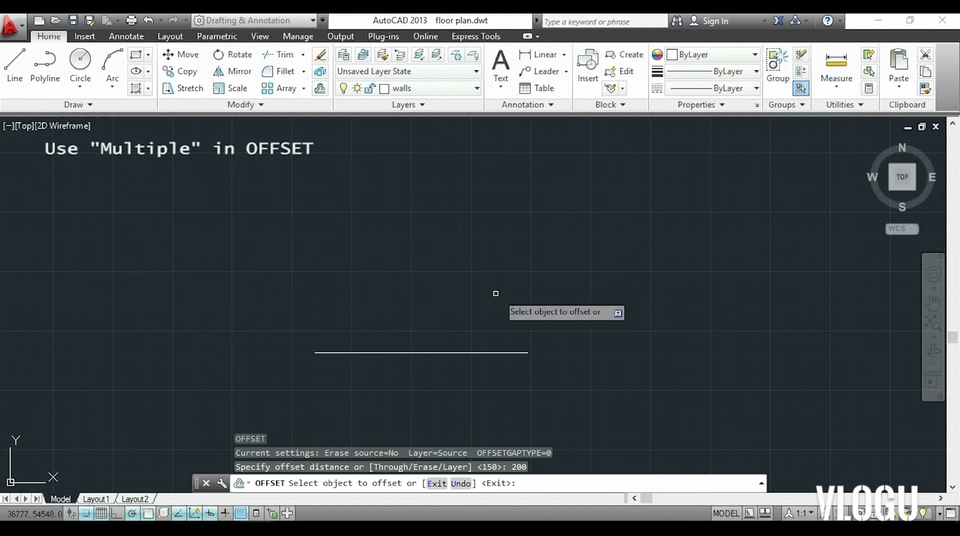
{"action": "left_click", "coordinate": [438, 351]}
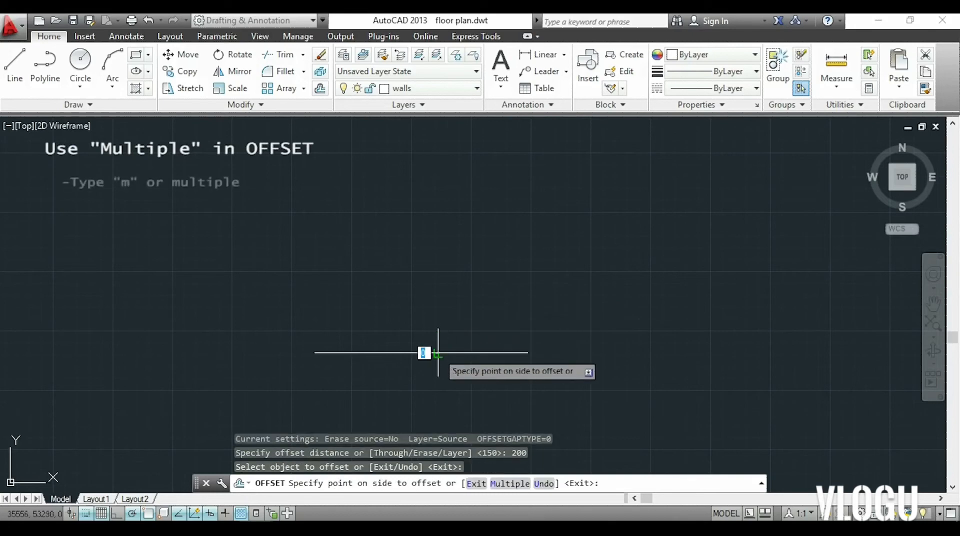
{"action": "type", "text": "m"}
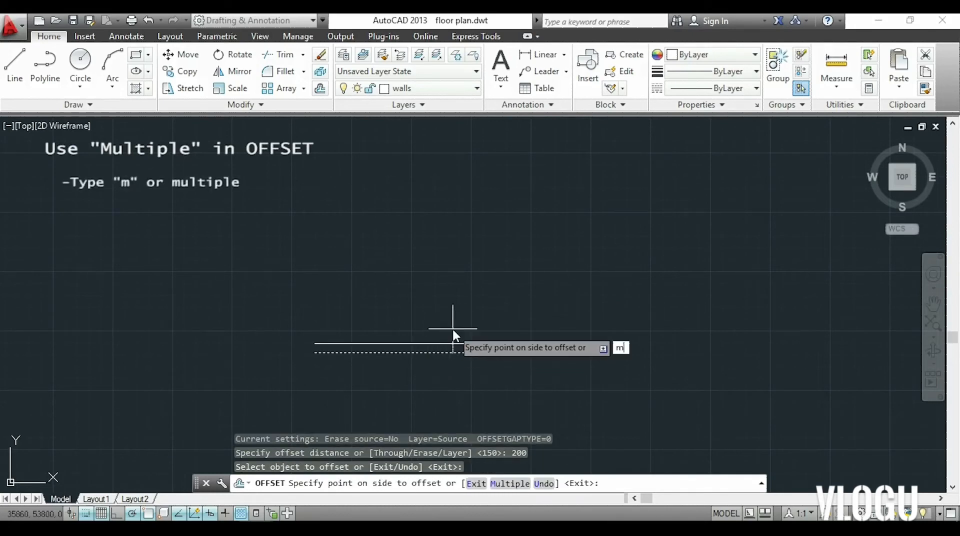
{"action": "key", "text": "Return"}
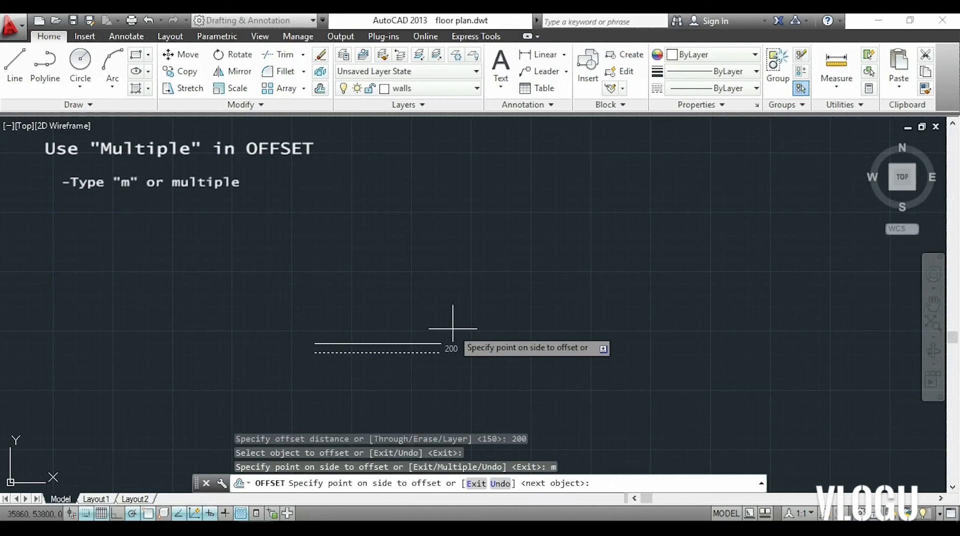
{"action": "left_click", "coordinate": [451, 324]}
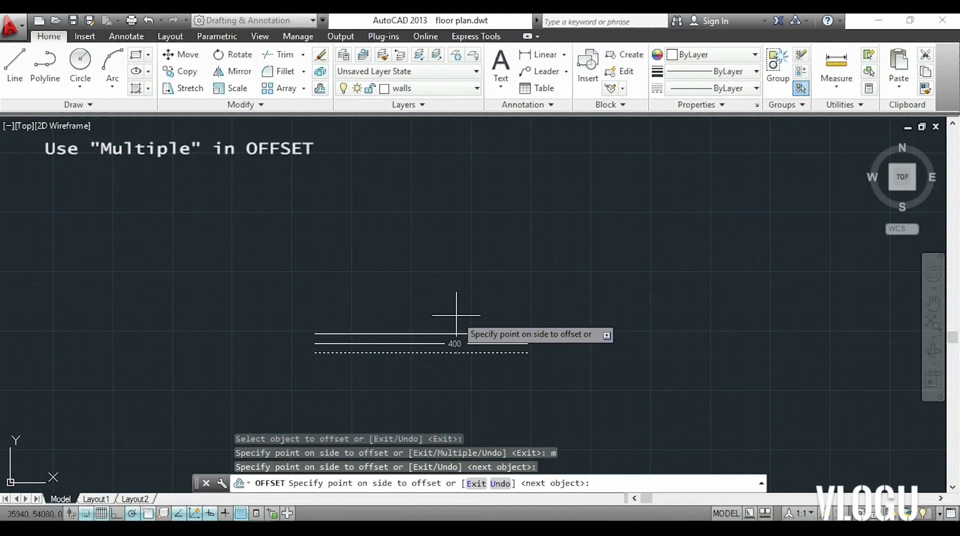
{"action": "left_click", "coordinate": [454, 310]}
{"action": "left_click", "coordinate": [467, 299]}
{"action": "left_click", "coordinate": [472, 291]}
{"action": "left_click", "coordinate": [473, 270]}
{"action": "left_click", "coordinate": [474, 272]}
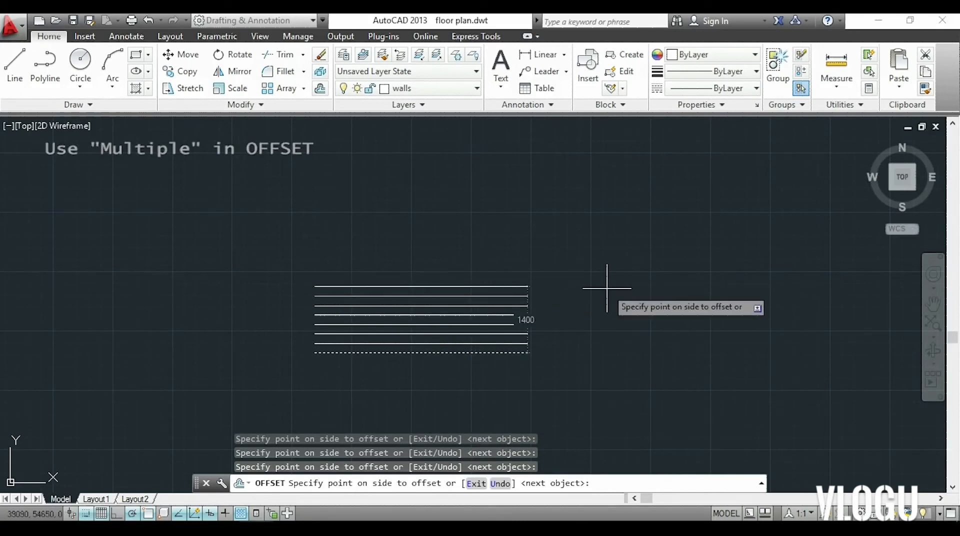
{"action": "key", "text": "Escape"}
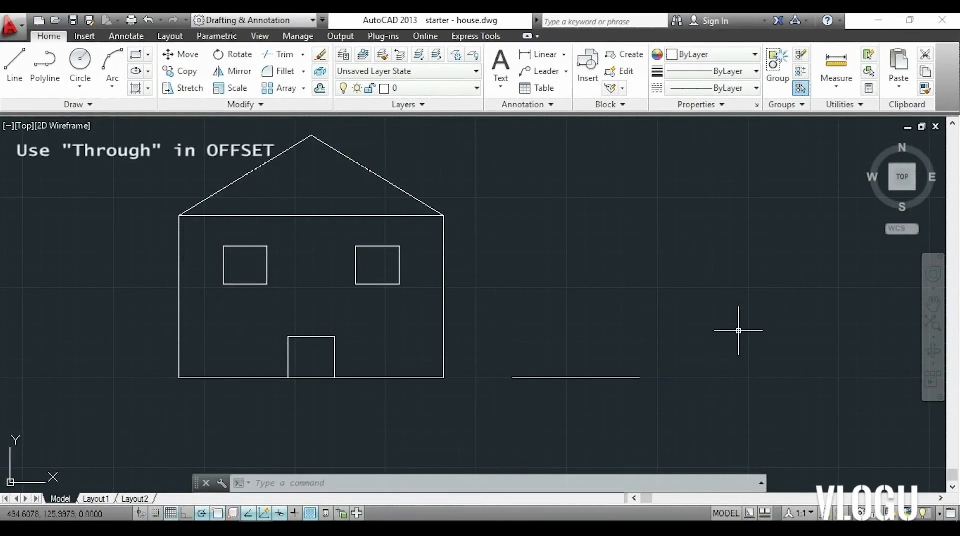
Offset the loose horizontal line with Through to the right window's lower and upper corners and the house wall's top corner.
{"action": "type", "text": "o"}
{"action": "key", "text": "Return"}
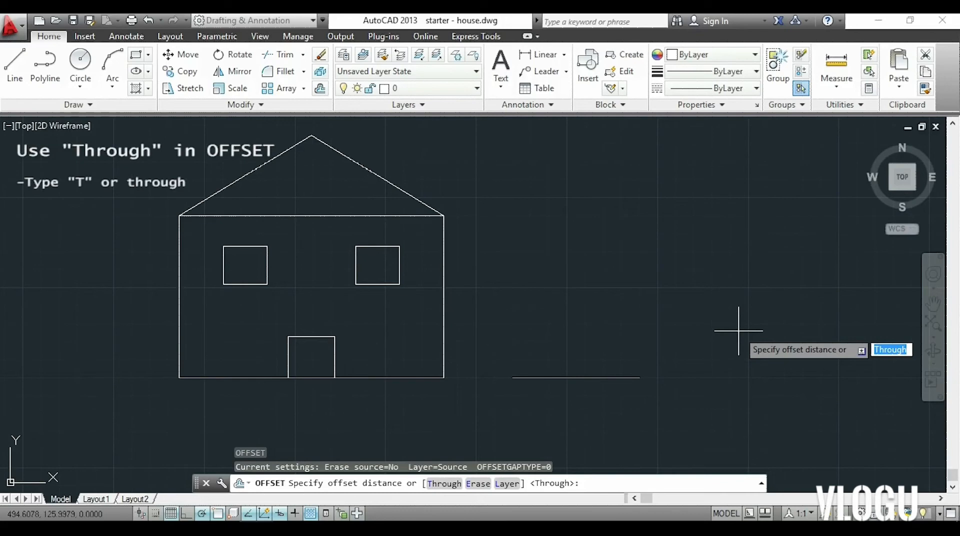
{"action": "key", "text": "Return"}
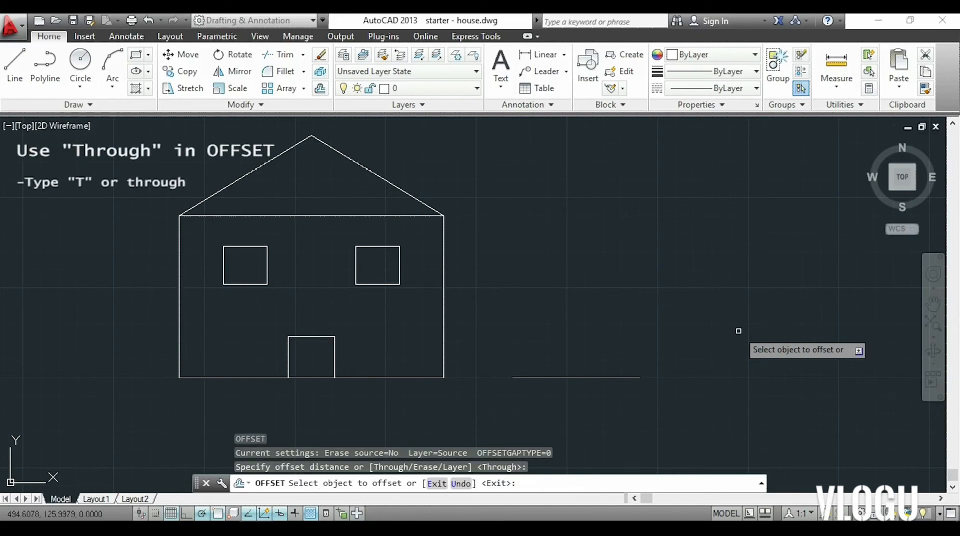
{"action": "left_click", "coordinate": [596, 378]}
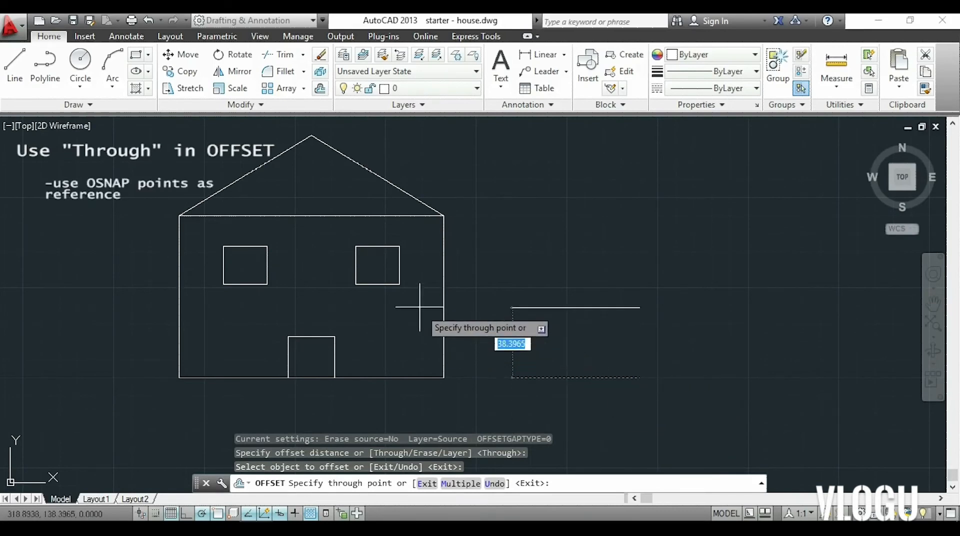
{"action": "left_click", "coordinate": [400, 284]}
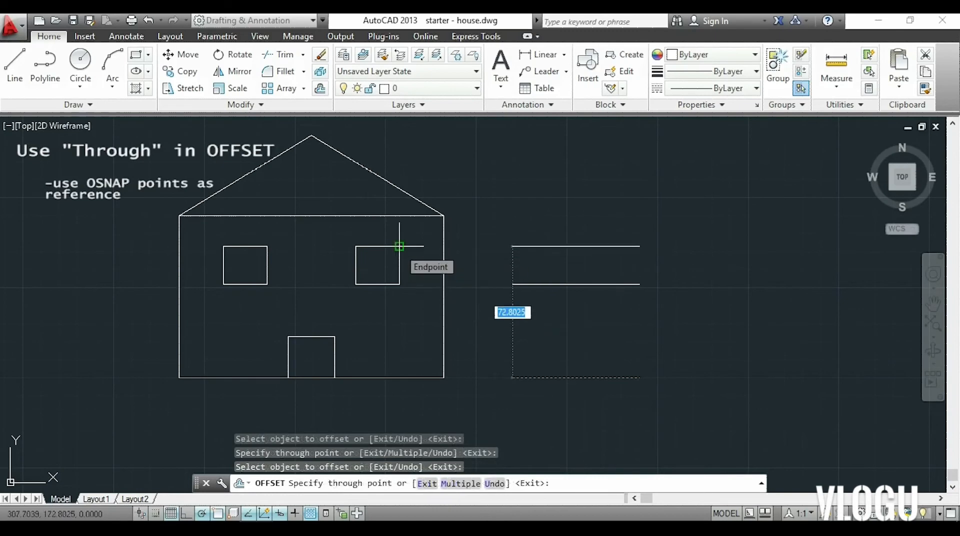
{"action": "left_click", "coordinate": [400, 246]}
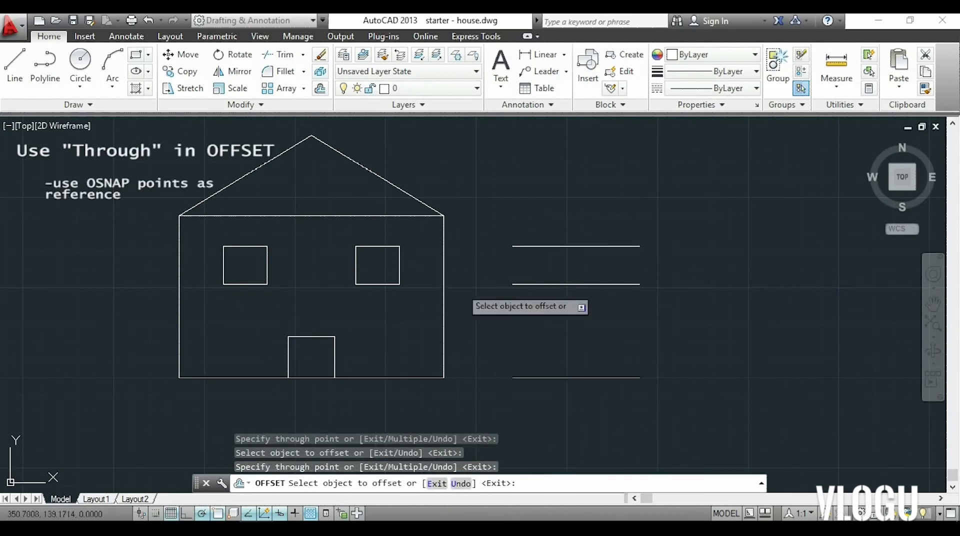
{"action": "left_click", "coordinate": [558, 377]}
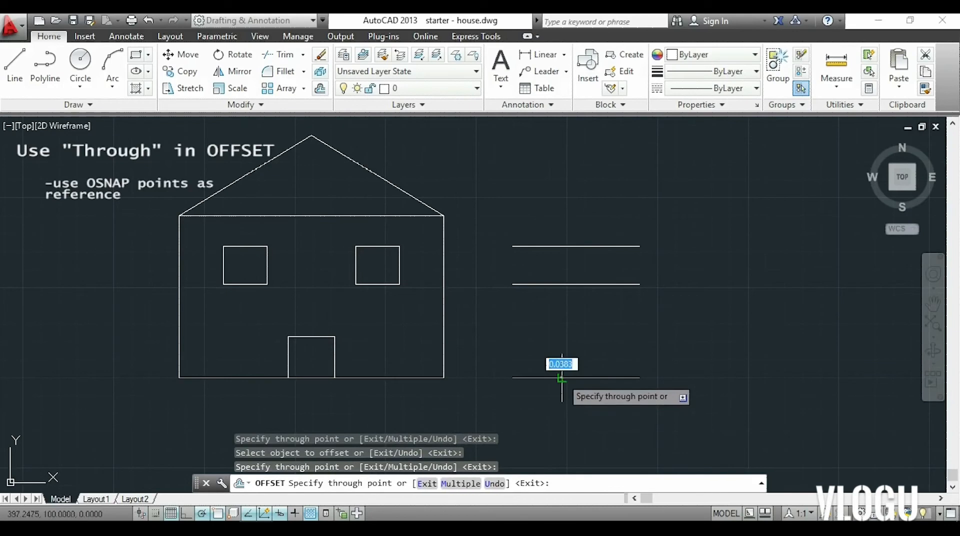
{"action": "left_click", "coordinate": [443, 215]}
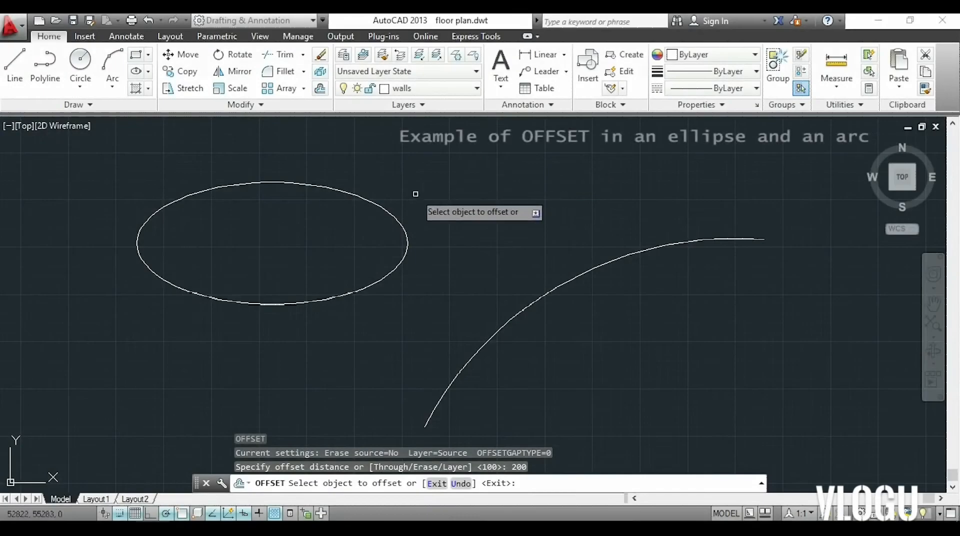
Offset the ellipse inward at a distance of 200.
{"action": "left_click", "coordinate": [393, 215]}
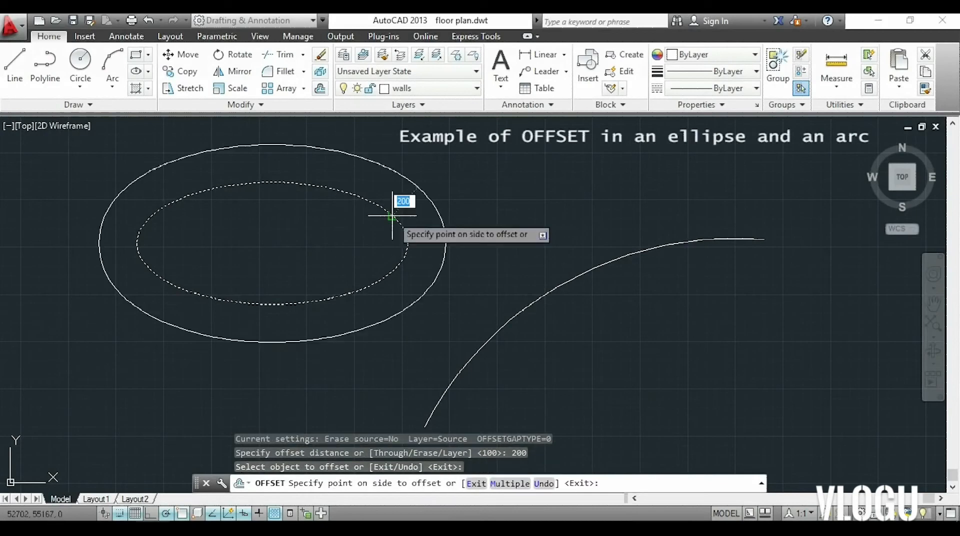
{"action": "left_click", "coordinate": [375, 216]}
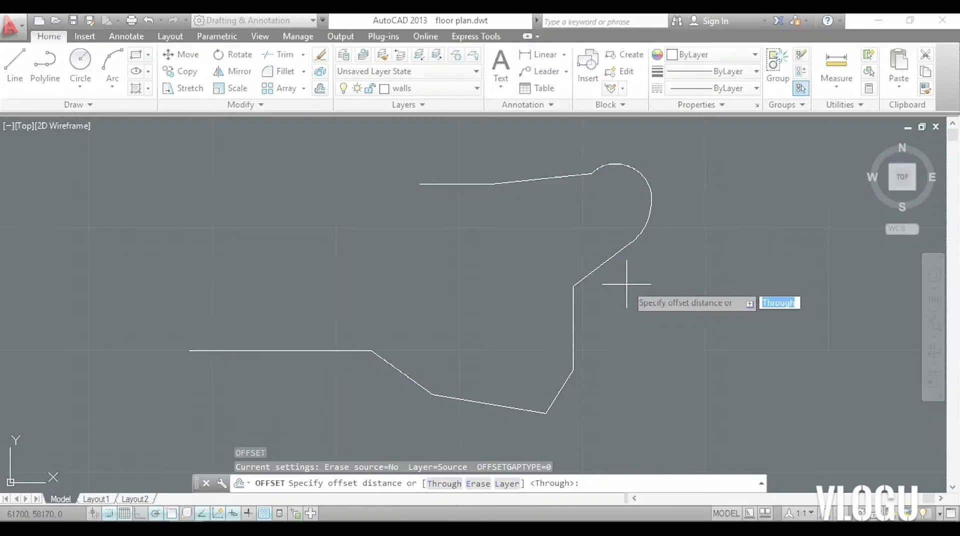
Offset the polyline with arcs toward its inner side at a distance of 200.
{"action": "type", "text": "200"}
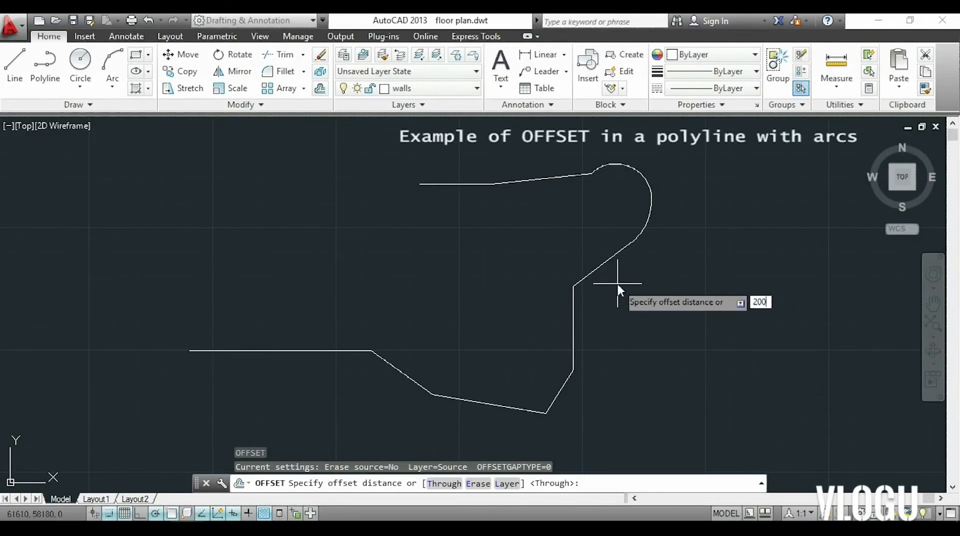
{"action": "key", "text": "Return"}
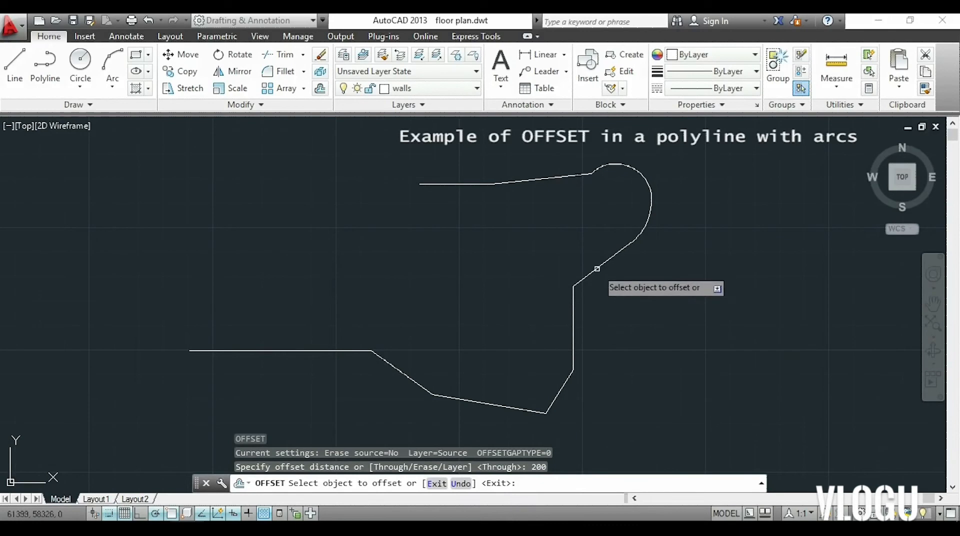
{"action": "left_click", "coordinate": [594, 270]}
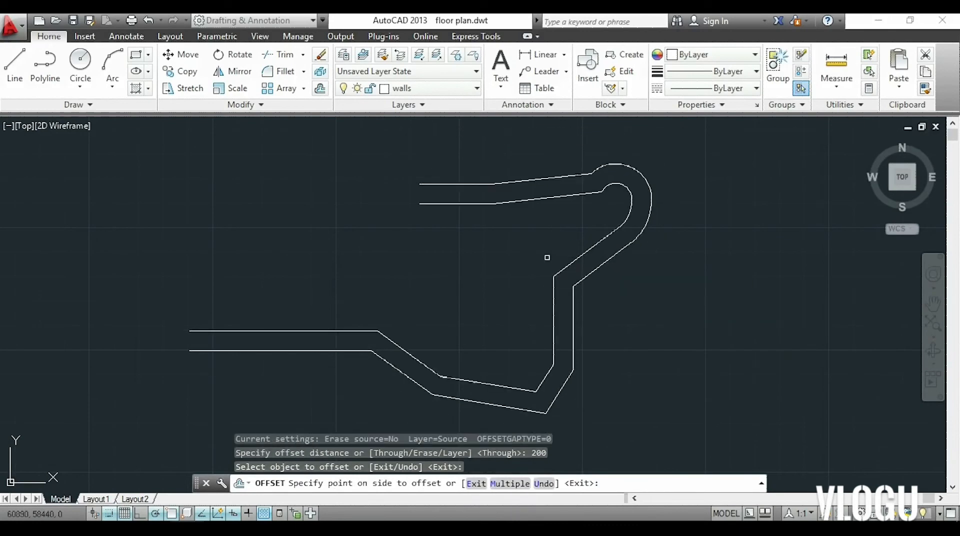
{"action": "left_click", "coordinate": [551, 256]}
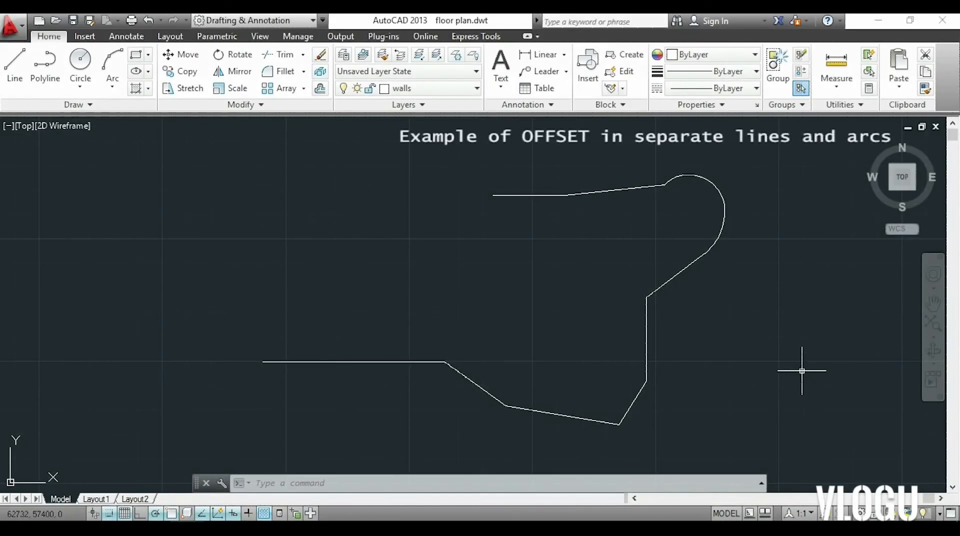
Offset the six separate lines from the lower horizontal one up to the diagonal below the arc, individually inward at a distance of 200.
{"action": "type", "text": "o"}
{"action": "key", "text": "Return"}
{"action": "key", "text": "Return"}
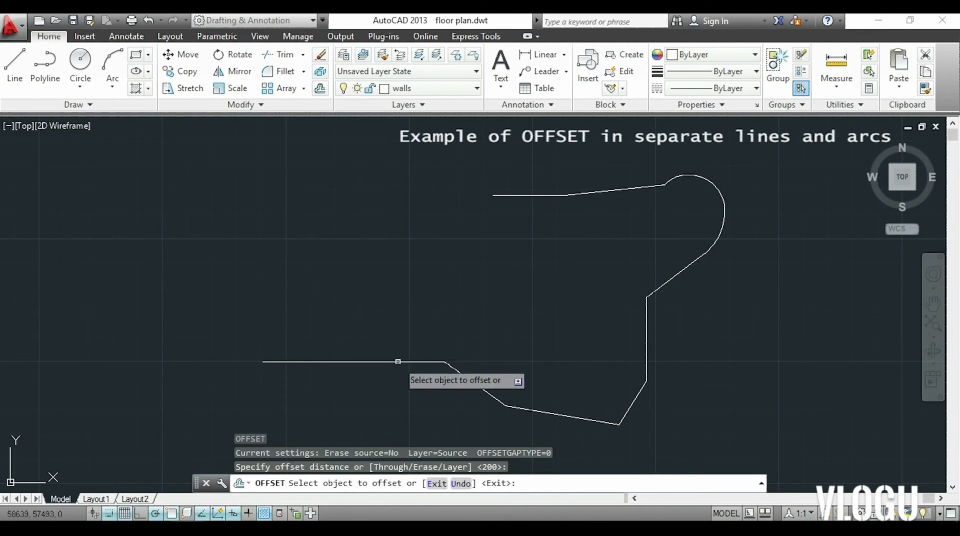
{"action": "left_click", "coordinate": [398, 360]}
{"action": "left_click", "coordinate": [404, 350]}
{"action": "left_click", "coordinate": [481, 389]}
{"action": "left_click", "coordinate": [521, 350]}
{"action": "left_click", "coordinate": [561, 415]}
{"action": "left_click", "coordinate": [563, 366]}
{"action": "left_click", "coordinate": [636, 399]}
{"action": "left_click", "coordinate": [585, 353]}
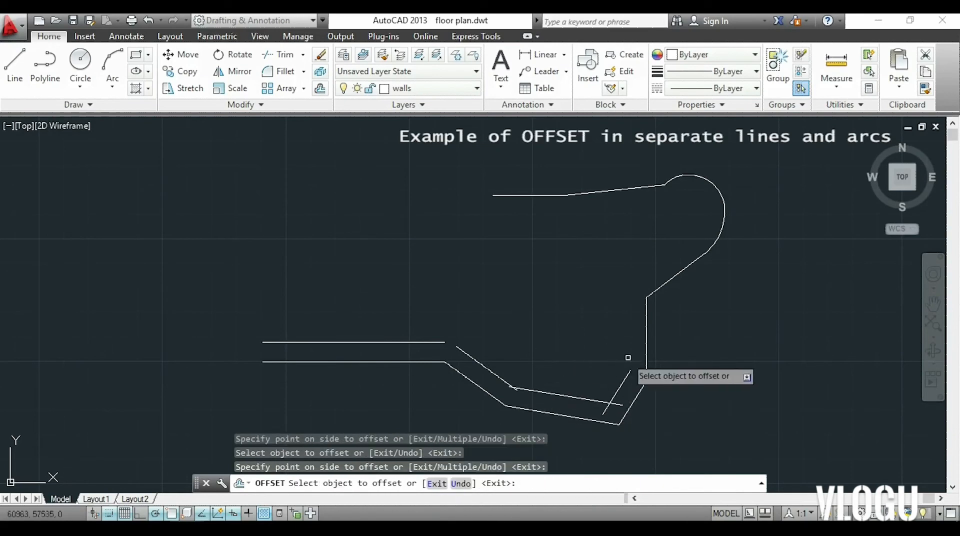
{"action": "left_click", "coordinate": [644, 355]}
{"action": "left_click", "coordinate": [580, 331]}
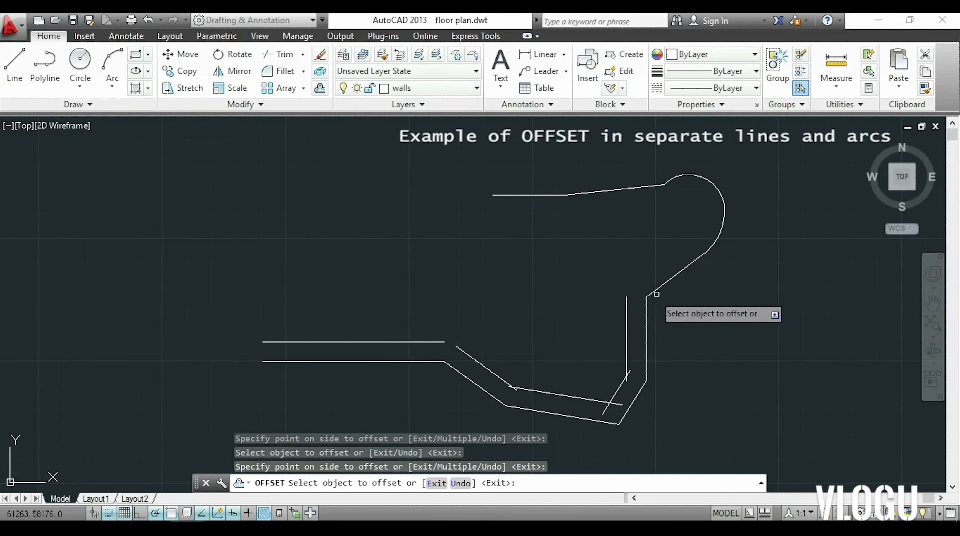
{"action": "left_click", "coordinate": [665, 285]}
{"action": "left_click", "coordinate": [622, 258]}
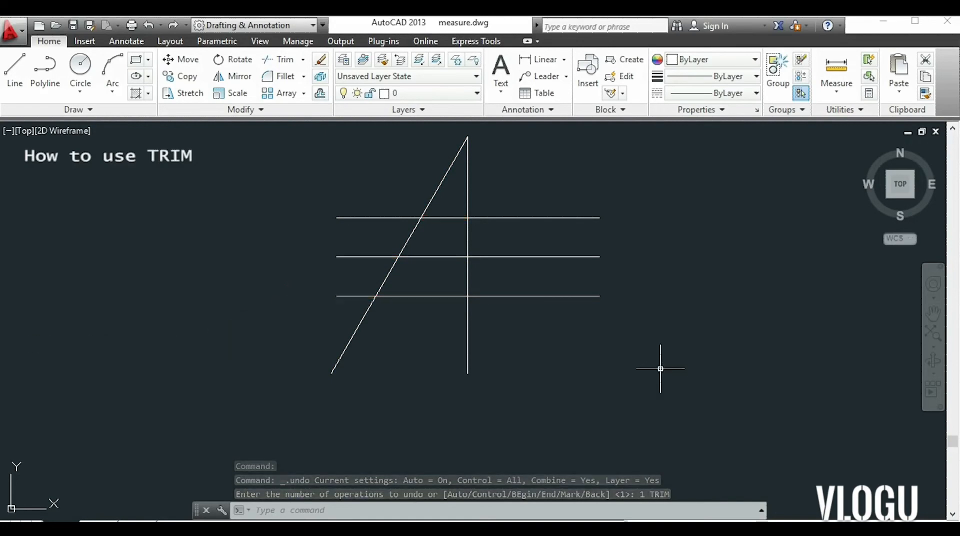
With all lines as cutting edges, trim the lower two horizontals left of the slanted line and the top one between slanted and vertical lines.
{"action": "left_click", "coordinate": [278, 64]}
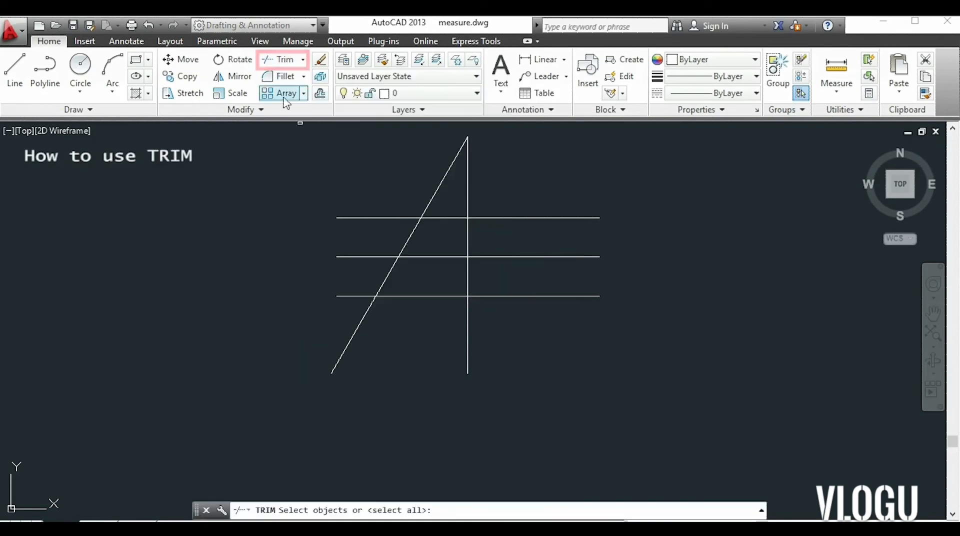
{"action": "left_click", "coordinate": [276, 133]}
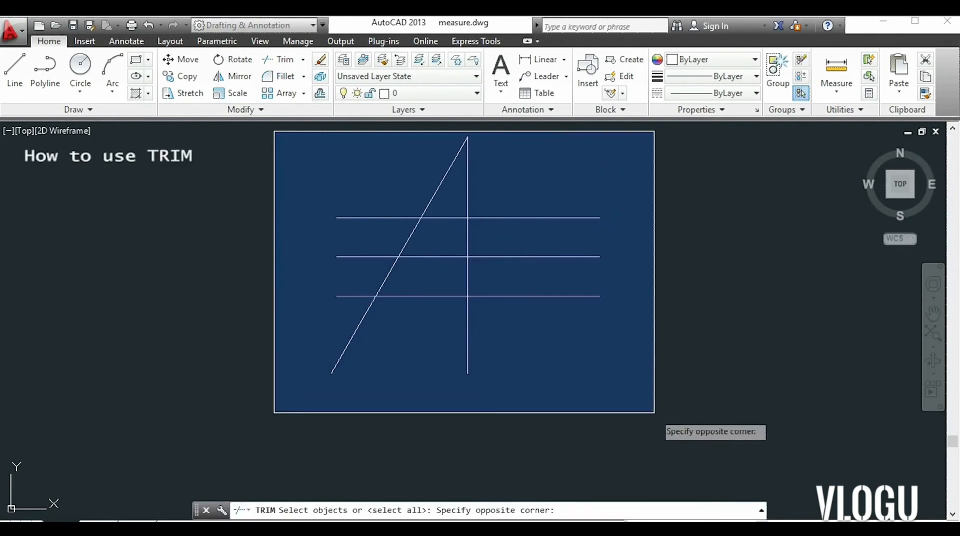
{"action": "left_click", "coordinate": [654, 413]}
{"action": "key", "text": "Return"}
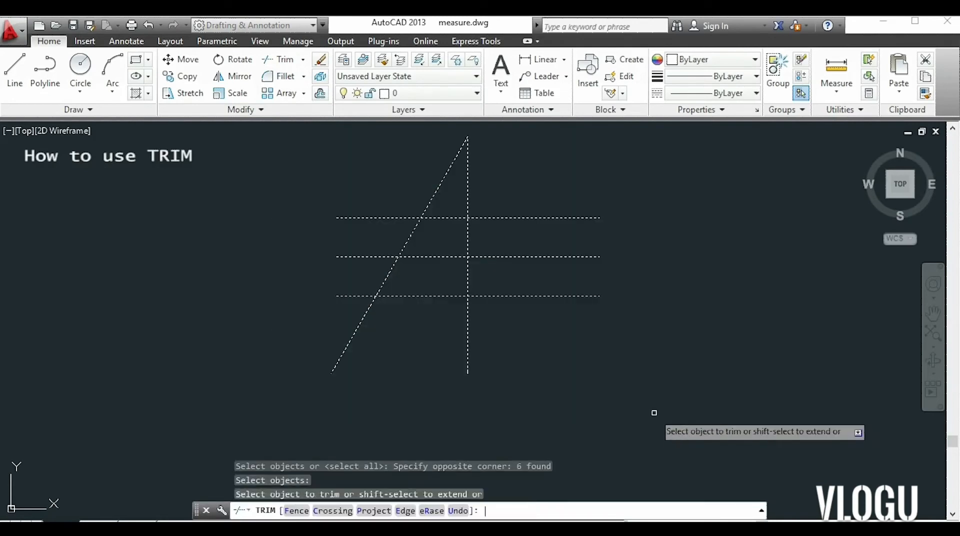
{"action": "left_click", "coordinate": [367, 256]}
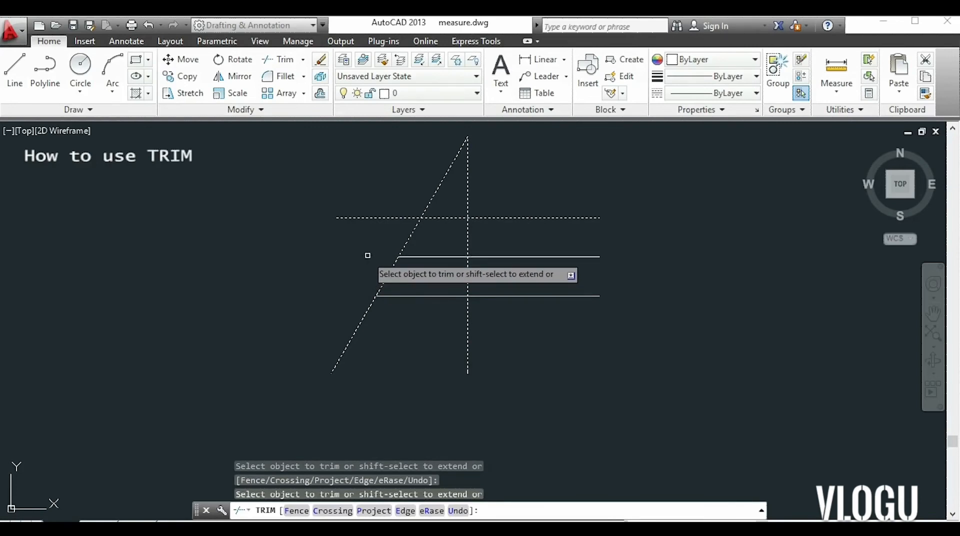
{"action": "left_click", "coordinate": [447, 218]}
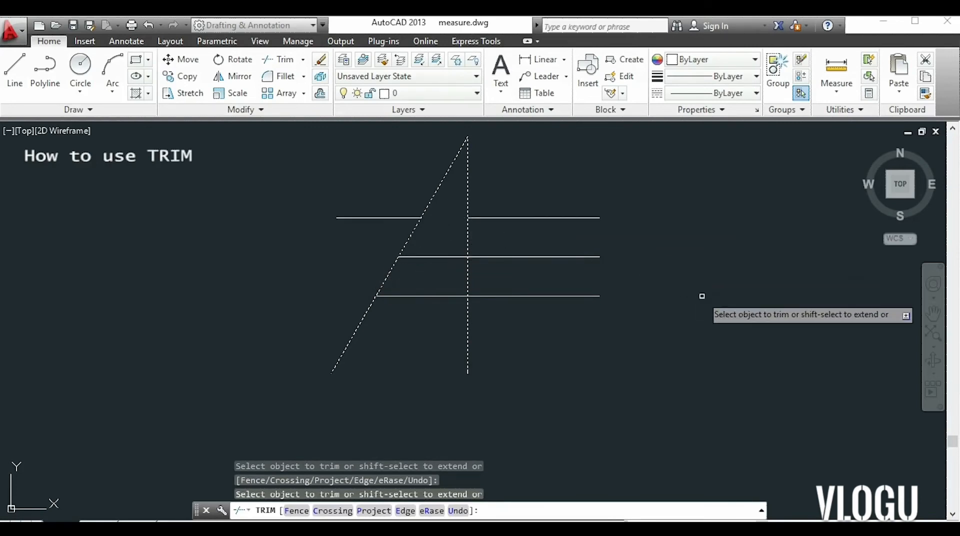
{"action": "key", "text": "Return"}
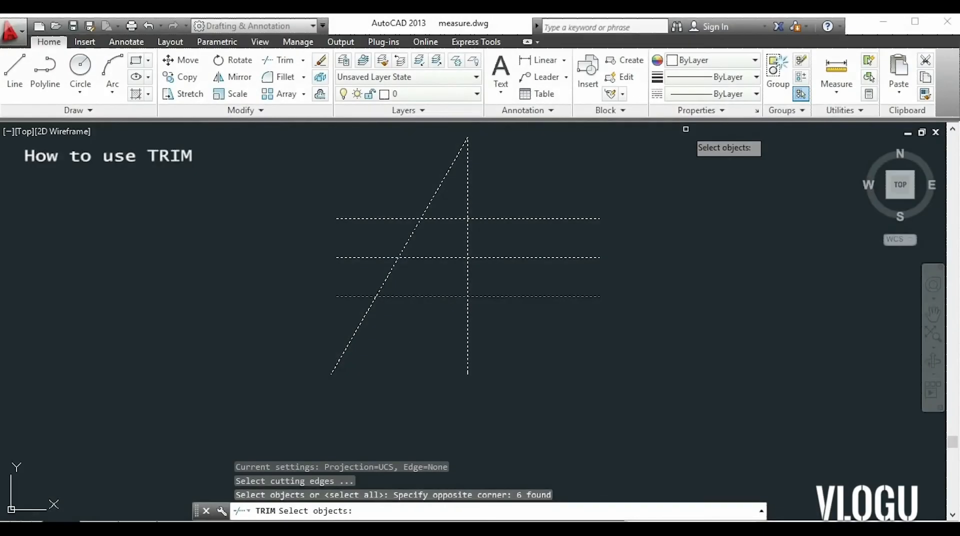
{"action": "key", "text": "Escape"}
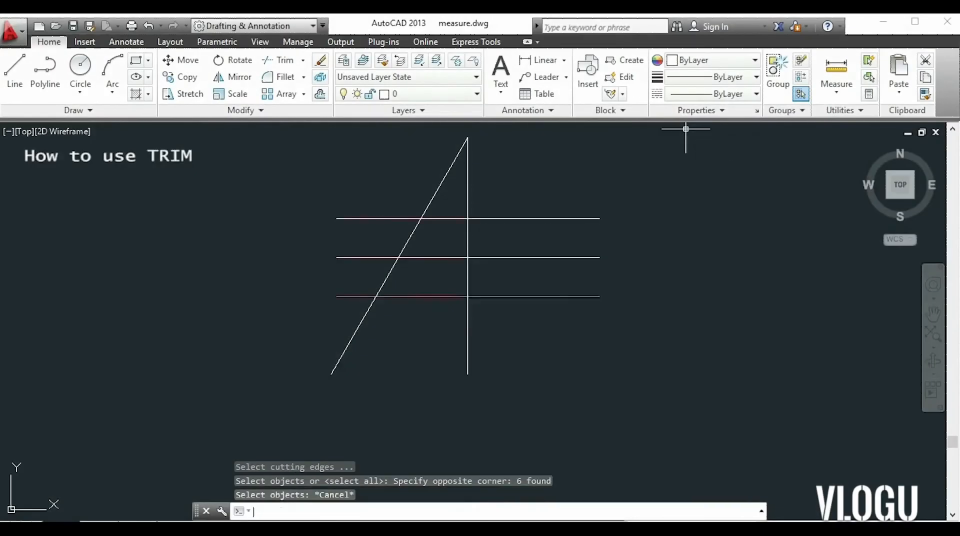
Trim the three horizontal lines left of the vertical line, using the vertical and the three horizontals as cutting edges.
{"action": "type", "text": "TR"}
{"action": "key", "text": "Return"}
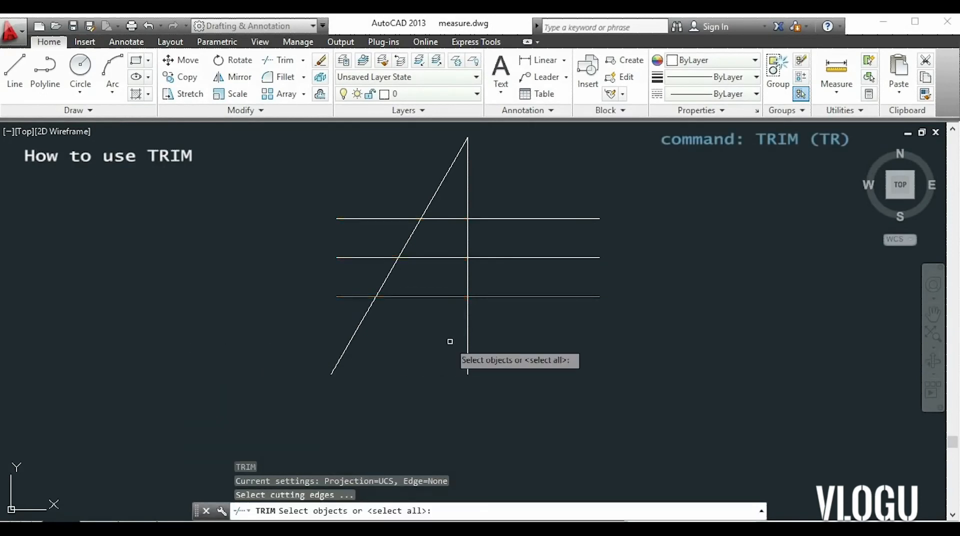
{"action": "left_click", "coordinate": [467, 337]}
{"action": "left_click", "coordinate": [567, 326]}
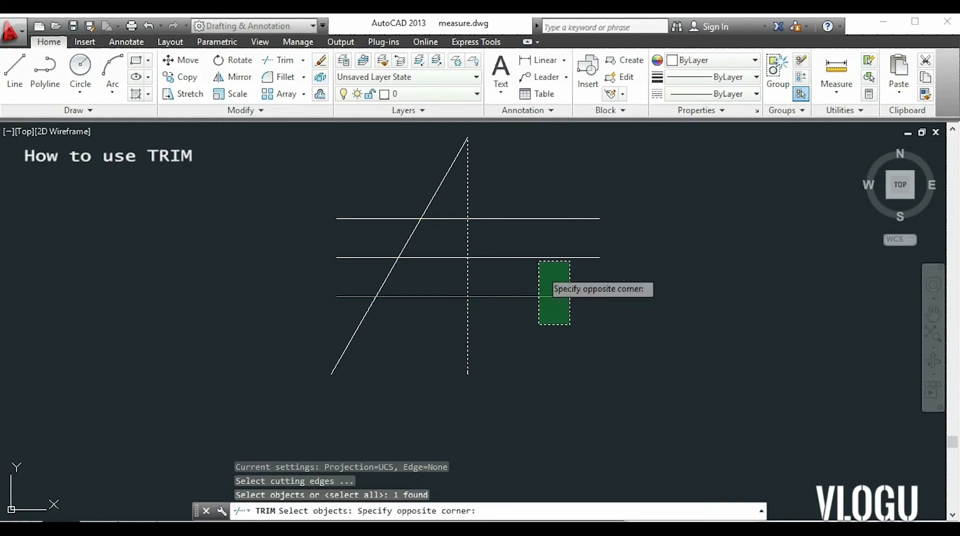
{"action": "left_click", "coordinate": [513, 194]}
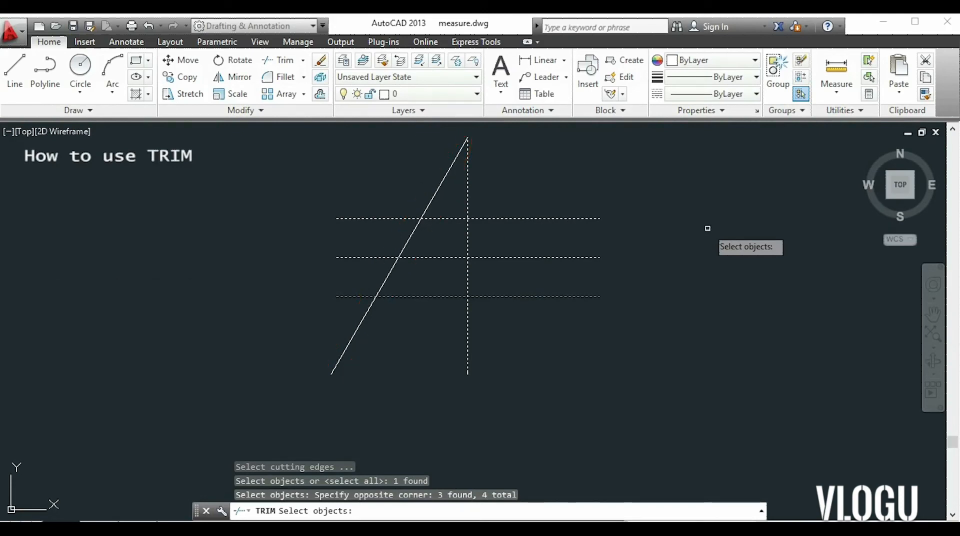
{"action": "key", "text": "Return"}
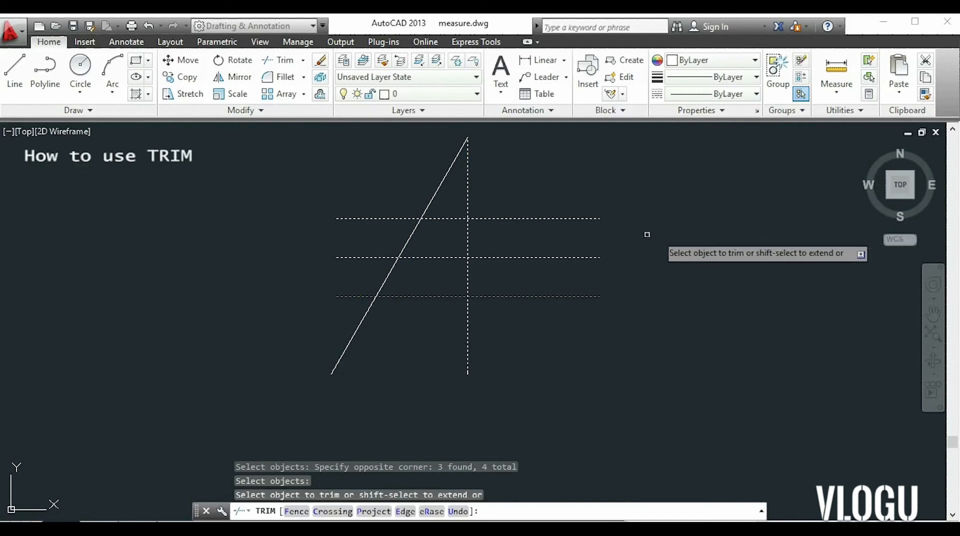
{"action": "left_click", "coordinate": [450, 219]}
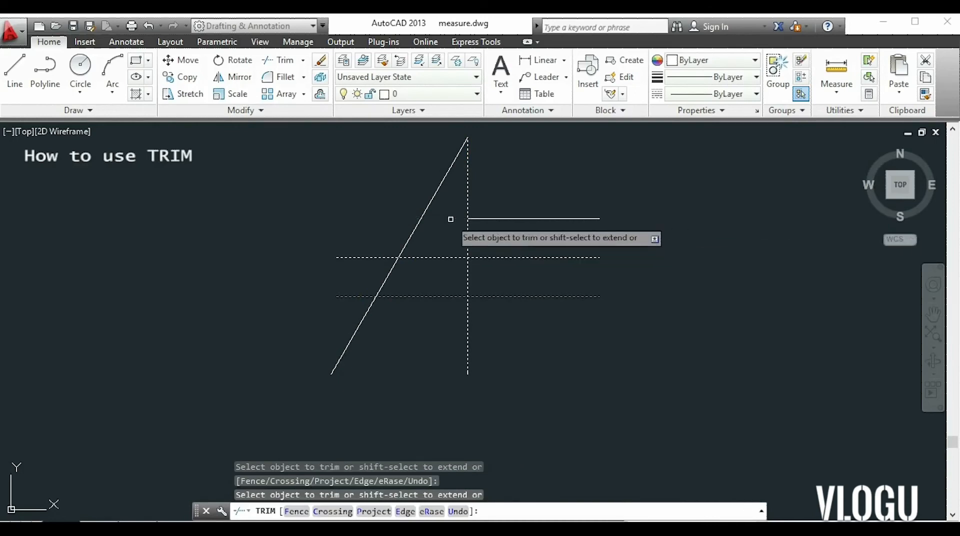
{"action": "left_click", "coordinate": [448, 259]}
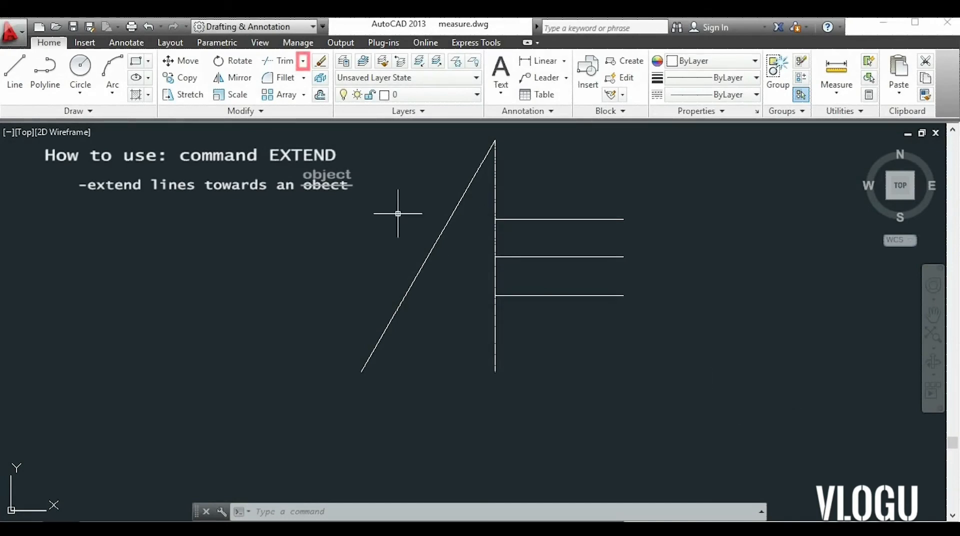
Extend the three horizontal lines leftward to the slanted line, using the slanted line and the three horizontals as boundary edges.
{"action": "left_click", "coordinate": [303, 61]}
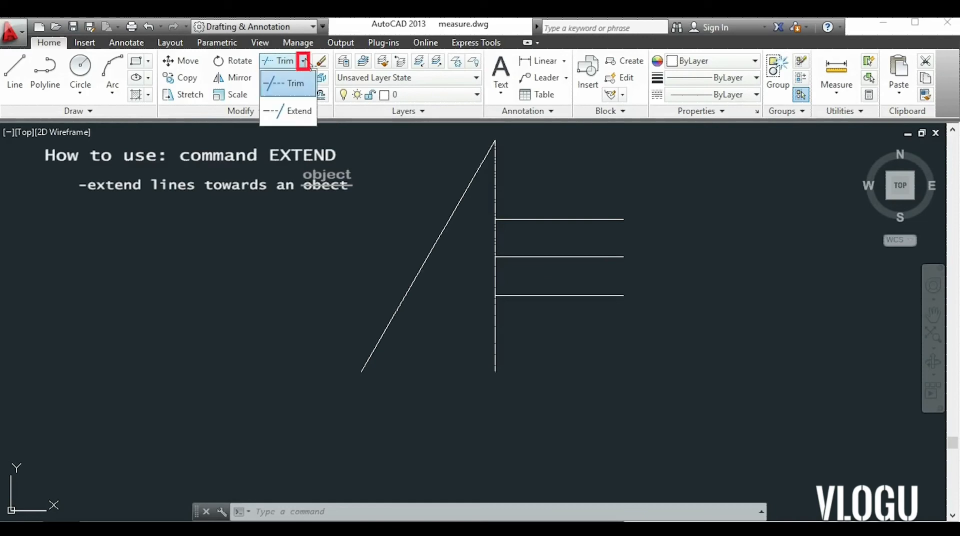
{"action": "left_click", "coordinate": [295, 111]}
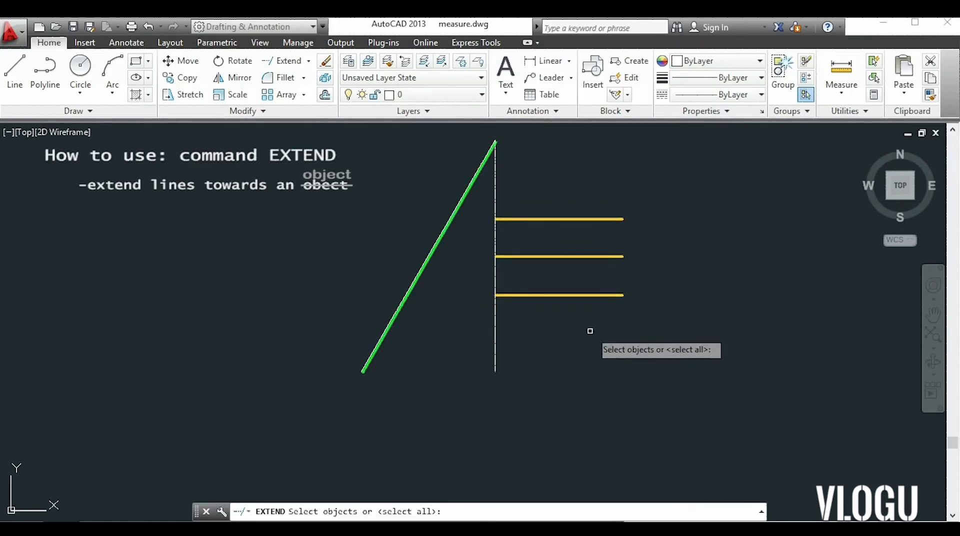
{"action": "left_click", "coordinate": [567, 324]}
{"action": "left_click", "coordinate": [530, 198]}
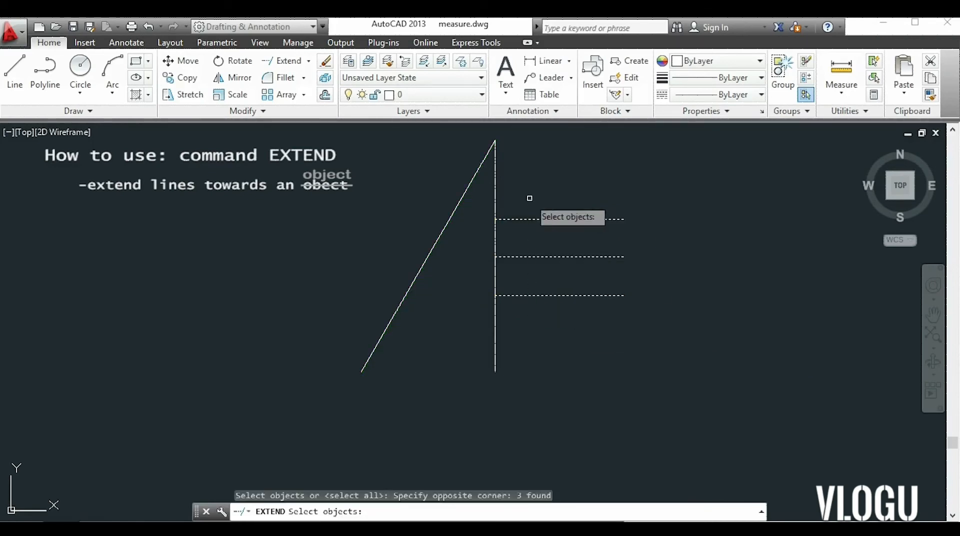
{"action": "left_click", "coordinate": [444, 226]}
{"action": "left_click", "coordinate": [444, 225]}
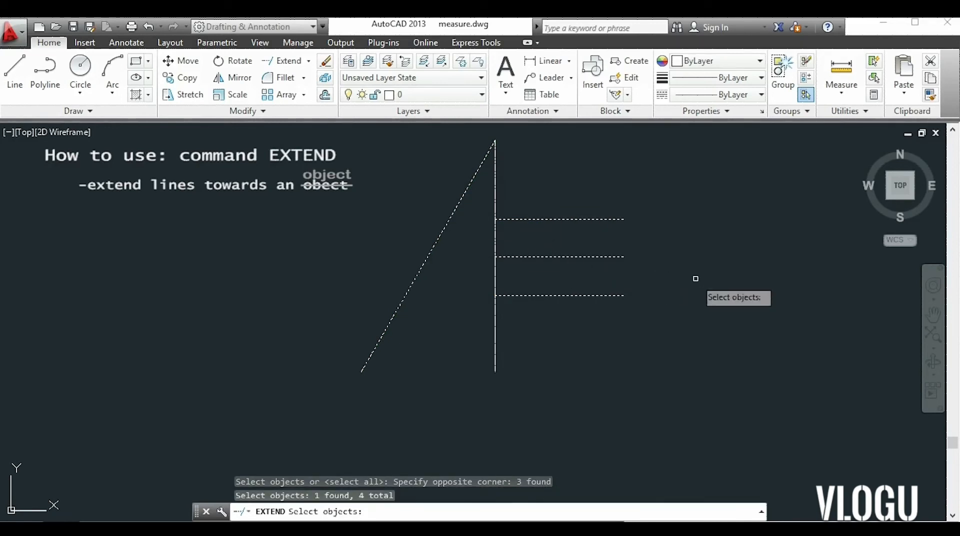
{"action": "key", "text": "Return"}
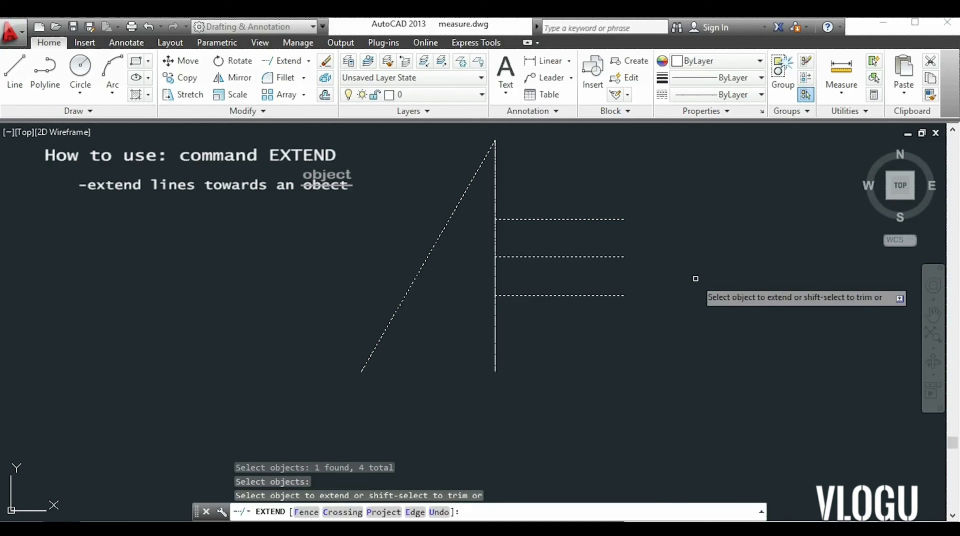
{"action": "left_click", "coordinate": [596, 310]}
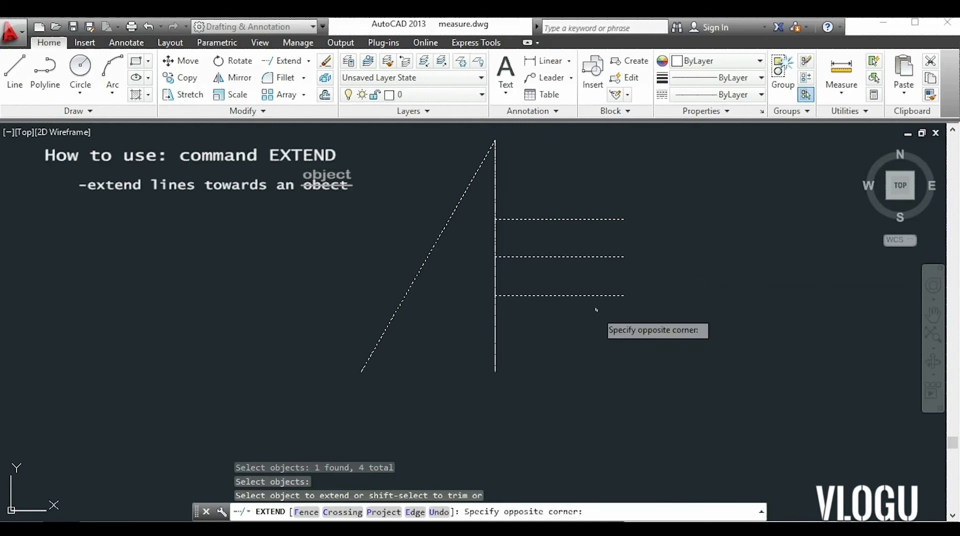
{"action": "left_click", "coordinate": [559, 189]}
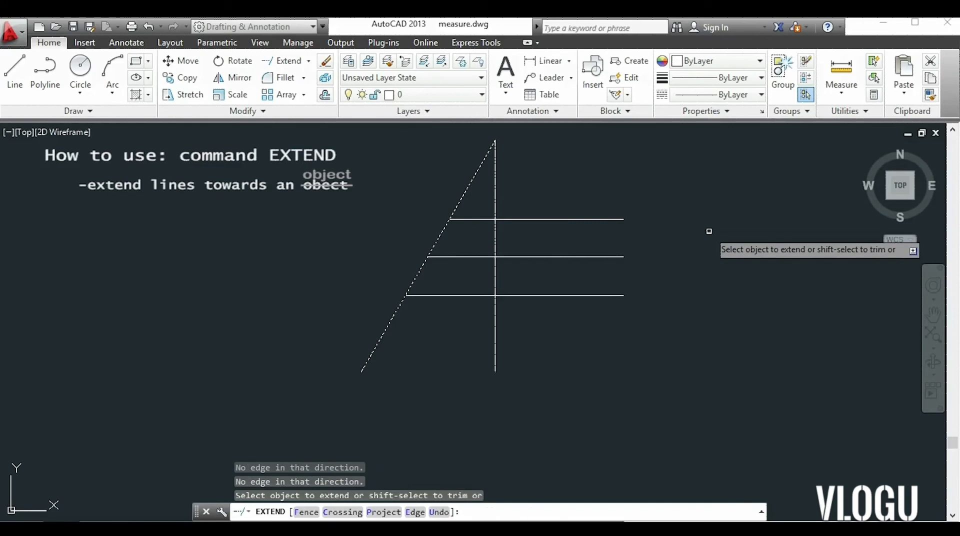
{"action": "key", "text": "Escape"}
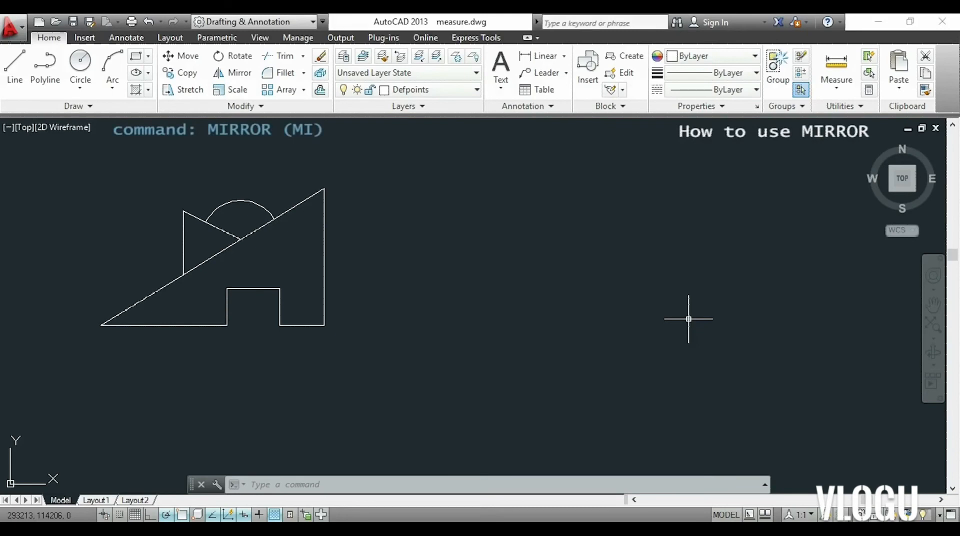
Mirror the whole figure about a vertical line 50 to the right of its lower-right corner, keeping the source objects.
{"action": "type", "text": "mi"}
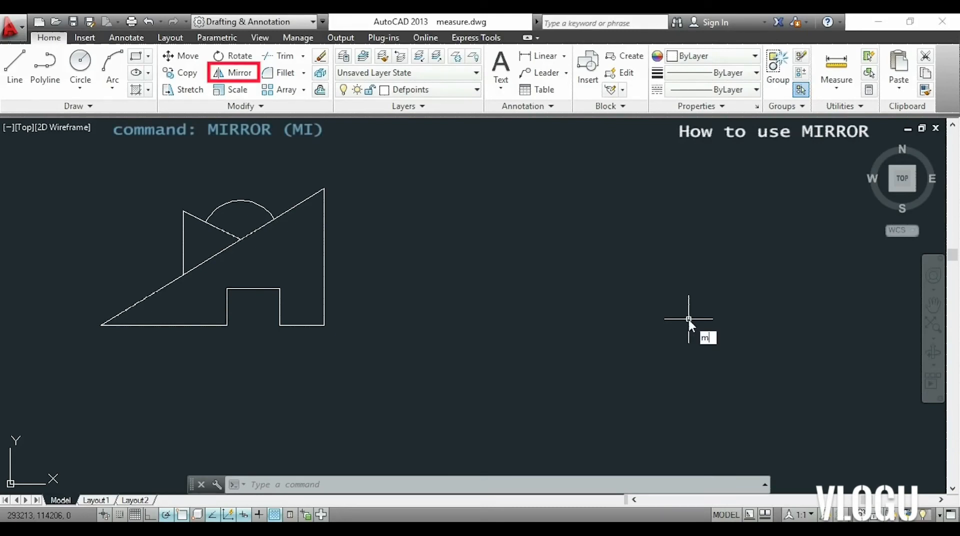
{"action": "key", "text": "Return"}
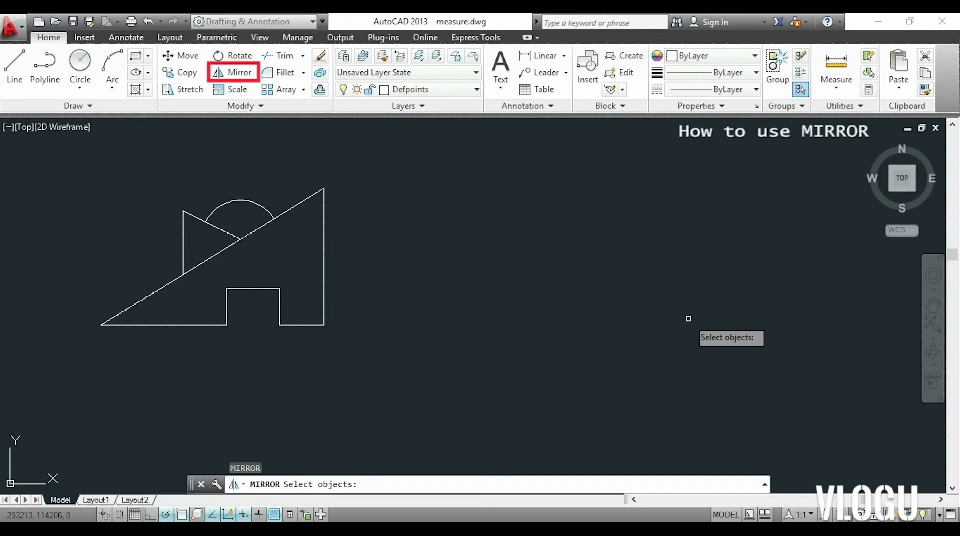
{"action": "left_click", "coordinate": [567, 345]}
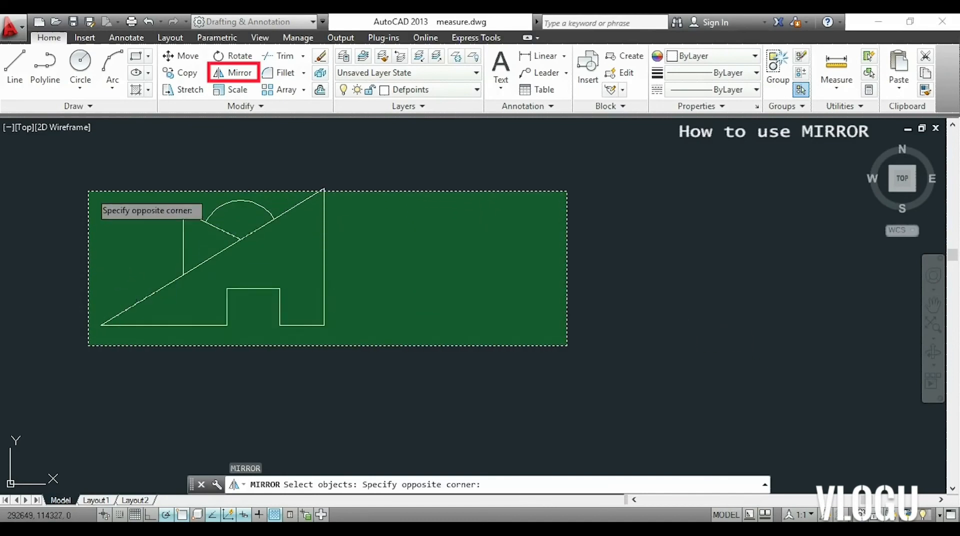
{"action": "left_click", "coordinate": [73, 173]}
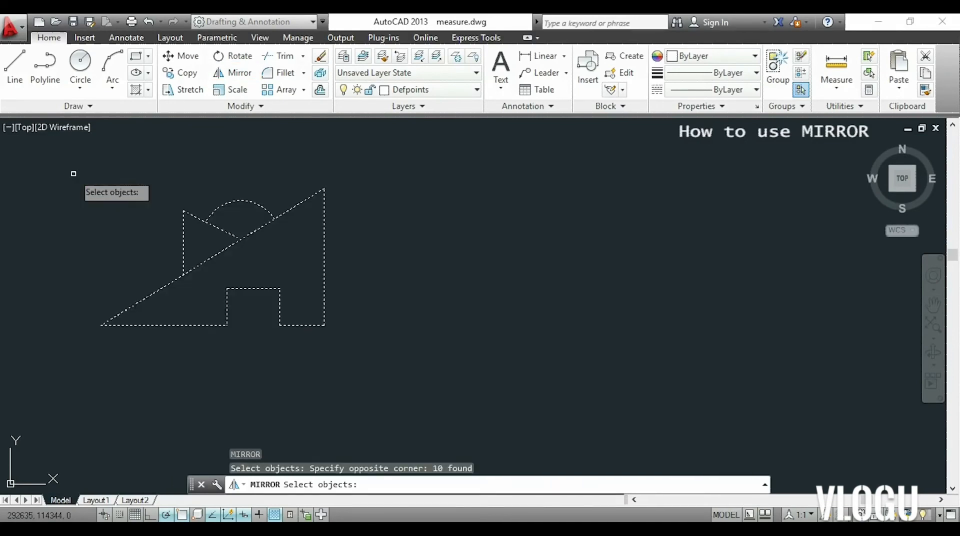
{"action": "key", "text": "Return"}
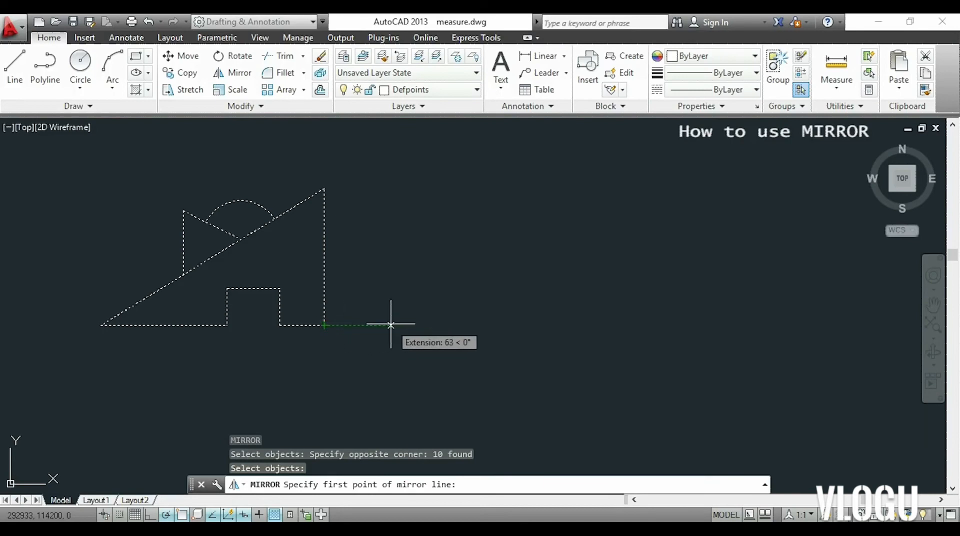
{"action": "type", "text": "50"}
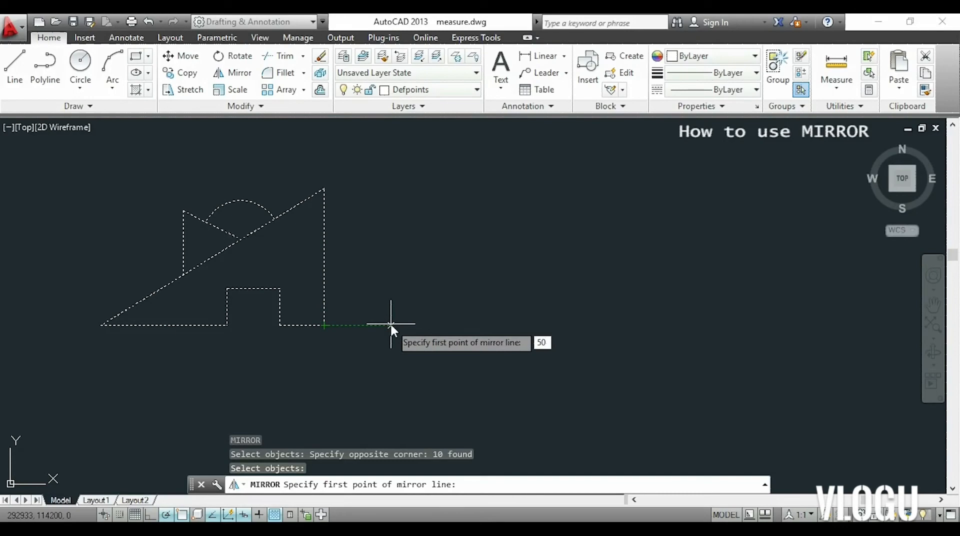
{"action": "key", "text": "Return"}
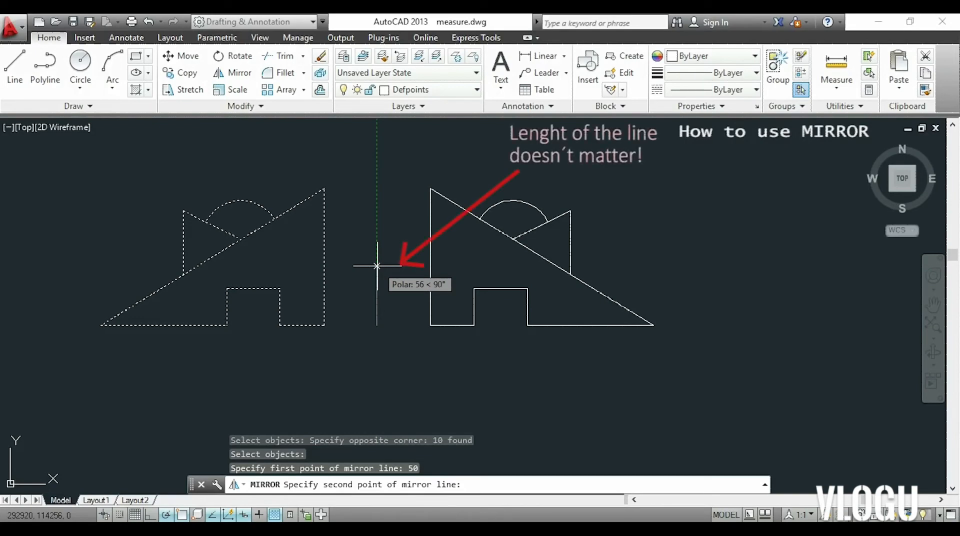
{"action": "left_click", "coordinate": [377, 265]}
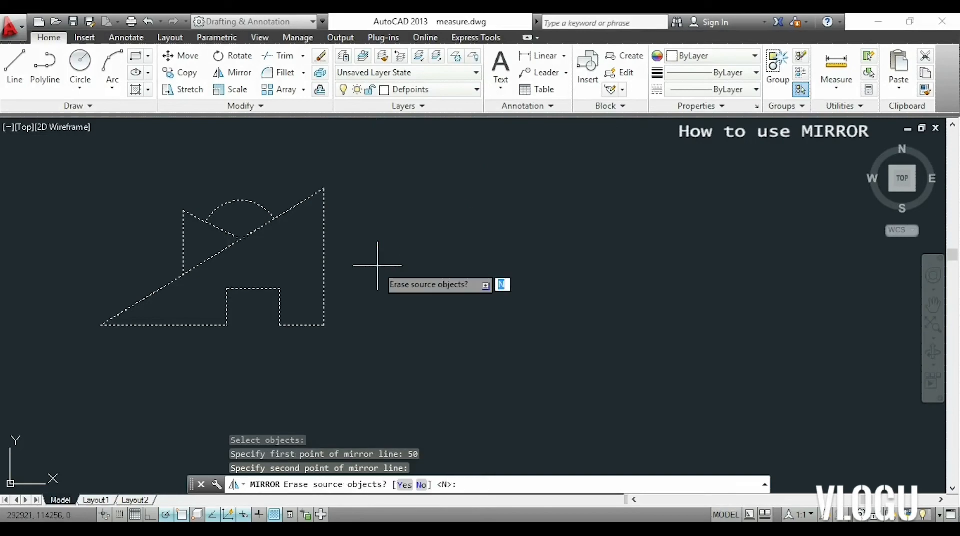
{"action": "key", "text": "Return"}
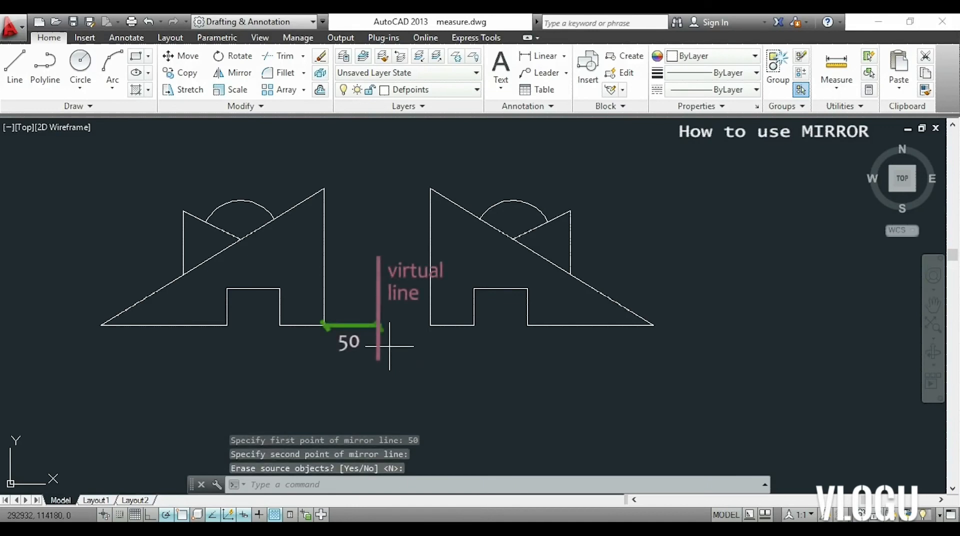
Measure the gap between the facing lower corners of the figure and its mirrored copy using a temporary line.
{"action": "type", "text": "l"}
{"action": "key", "text": "Return"}
{"action": "left_click", "coordinate": [324, 326]}
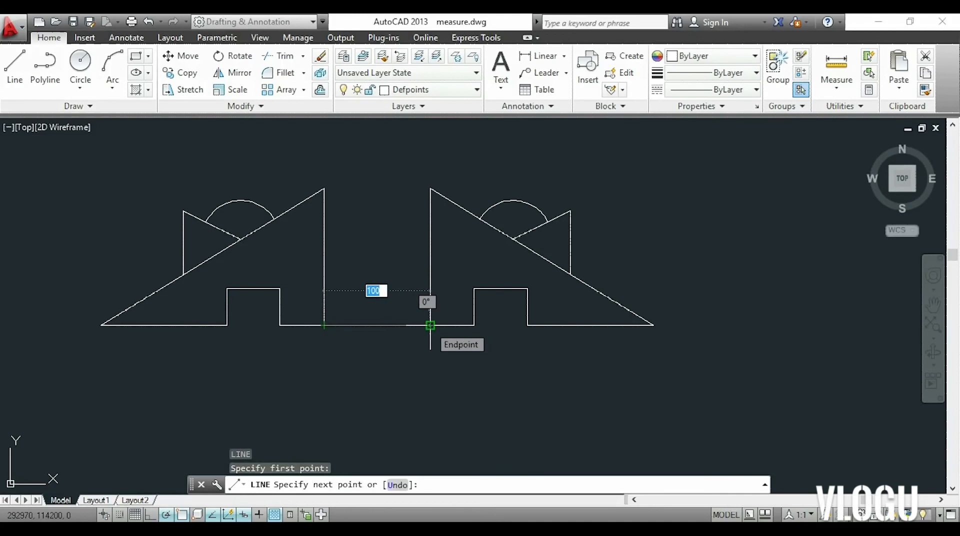
{"action": "key", "text": "Escape"}
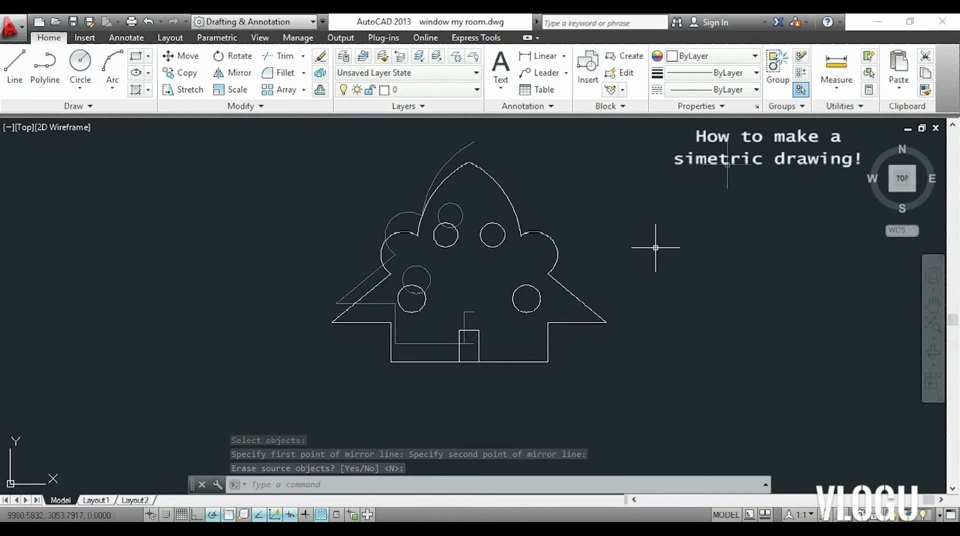
Mirror the left half of the house figure about the vertical line through the door's open ends, keeping the source objects.
{"action": "type", "text": "m"}
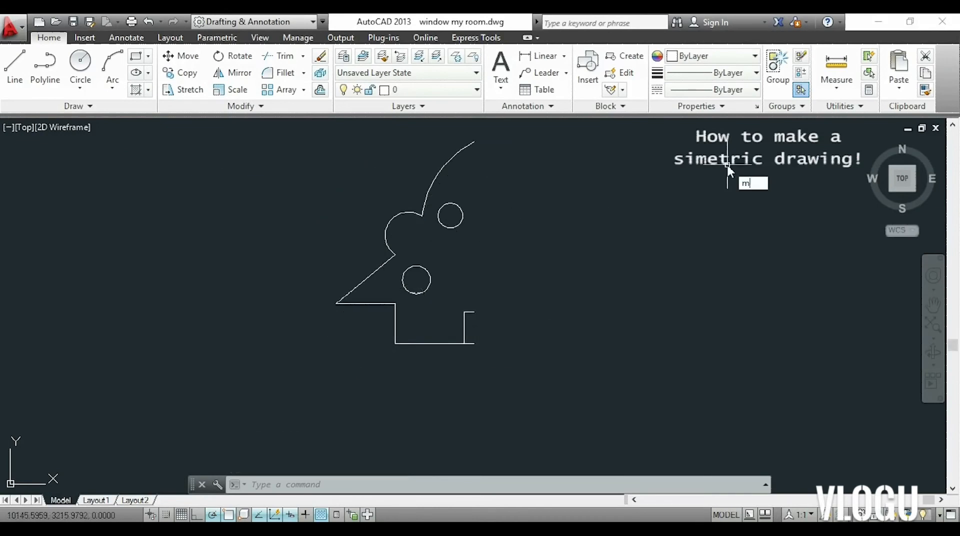
{"action": "type", "text": "i"}
{"action": "key", "text": "Return"}
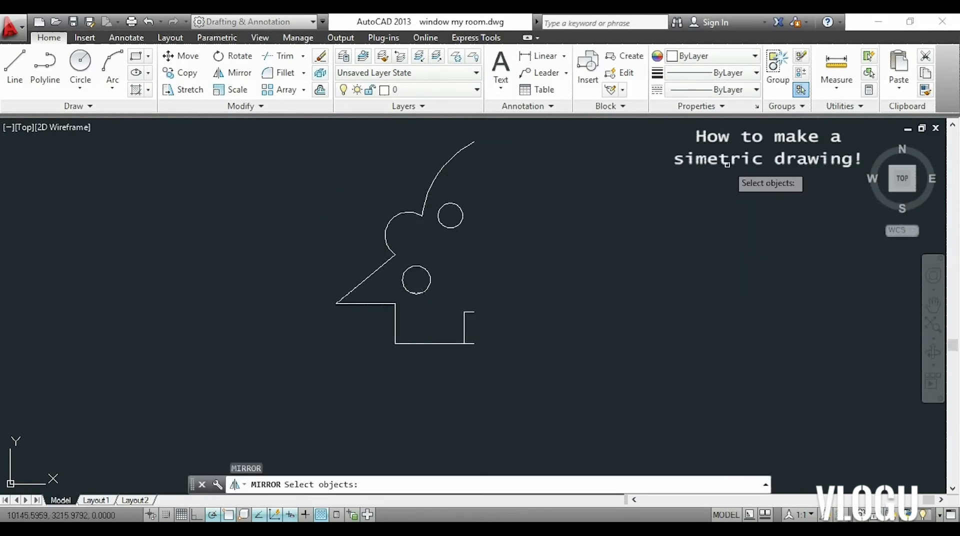
{"action": "left_click", "coordinate": [731, 125]}
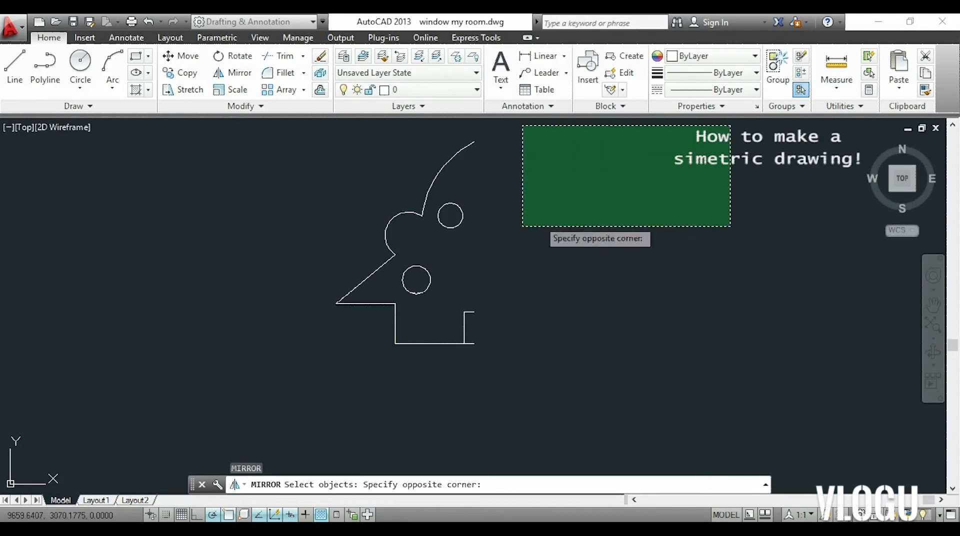
{"action": "left_click", "coordinate": [312, 364]}
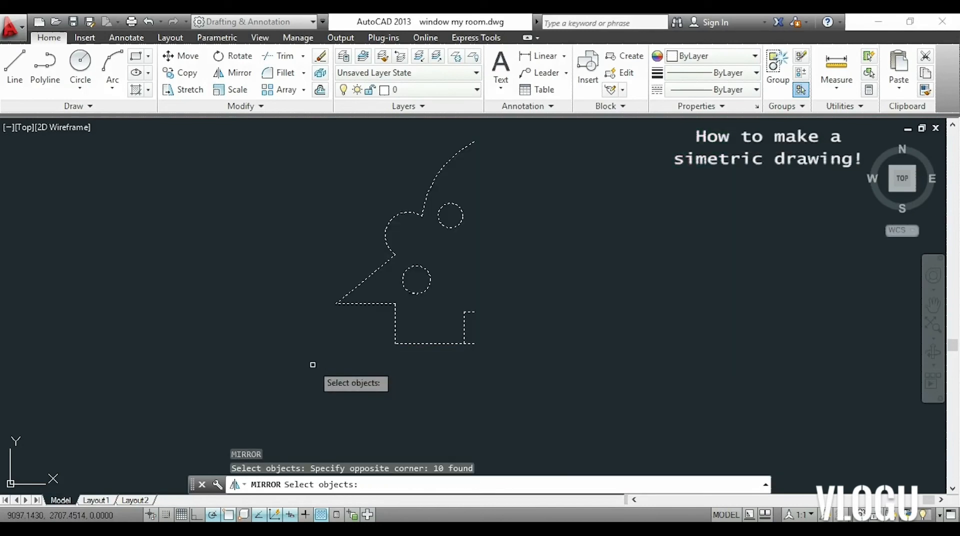
{"action": "key", "text": "Return"}
{"action": "scroll", "coordinate": [462, 342], "scroll_direction": "up", "scroll_amount": 3}
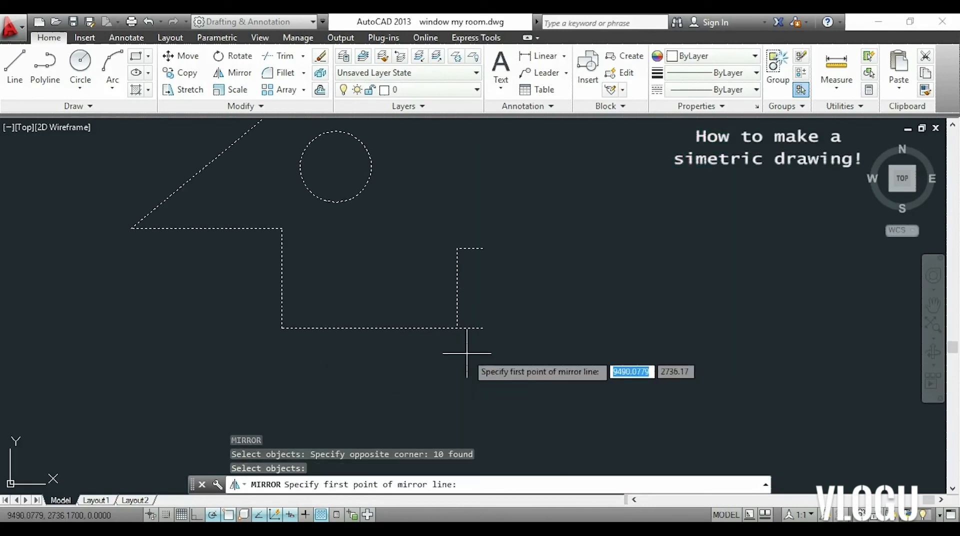
{"action": "left_click", "coordinate": [483, 328]}
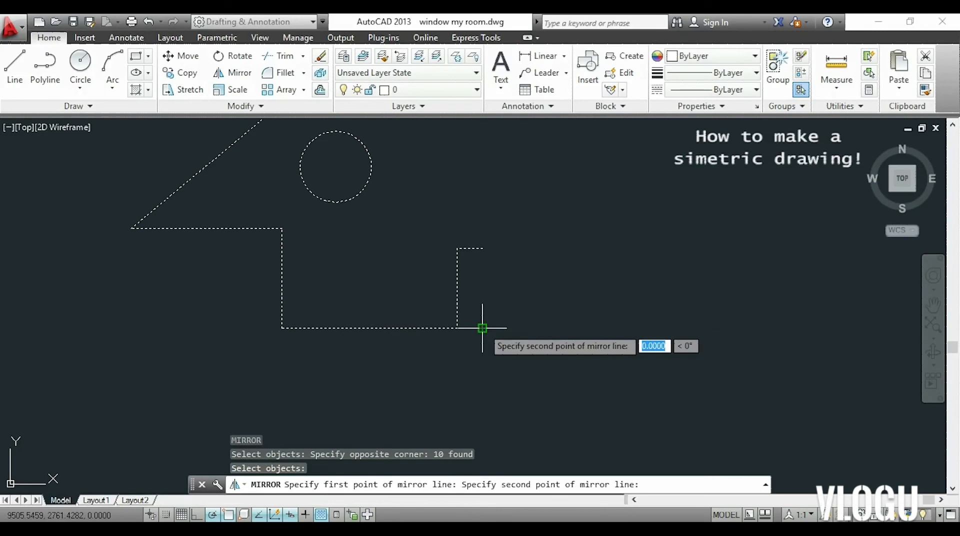
{"action": "left_click", "coordinate": [482, 248]}
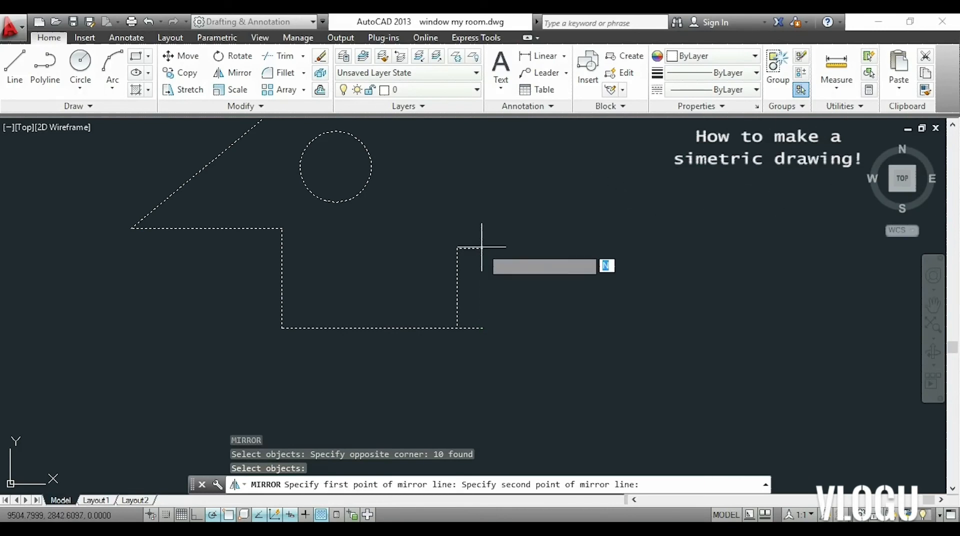
{"action": "key", "text": "Return"}
{"action": "scroll", "coordinate": [491, 251], "scroll_direction": "down", "scroll_amount": 3}
{"action": "middle_click_drag", "start_coordinate": [491, 230], "coordinate": [476, 299]}
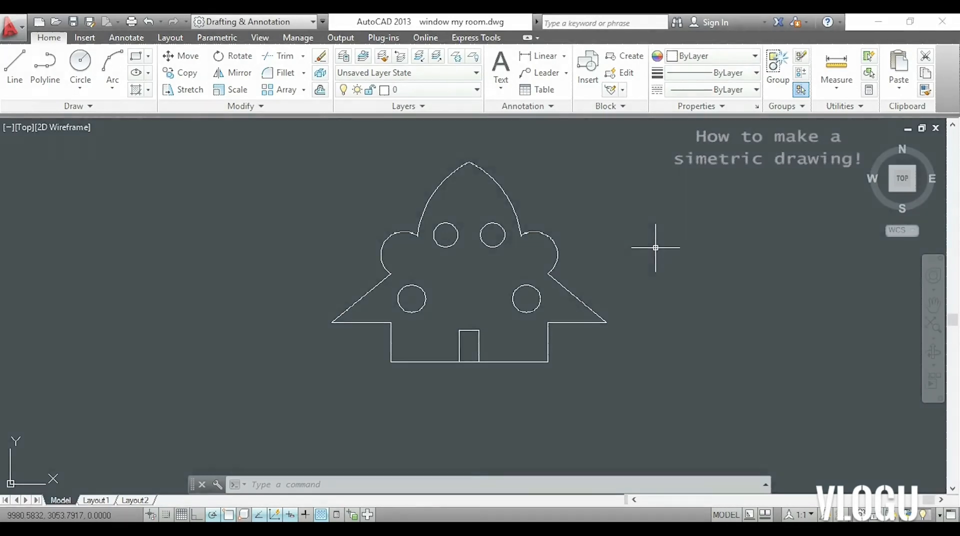
Mirror the complete house figure downward about its horizontal base line, keeping the source objects.
{"action": "type", "text": "mi"}
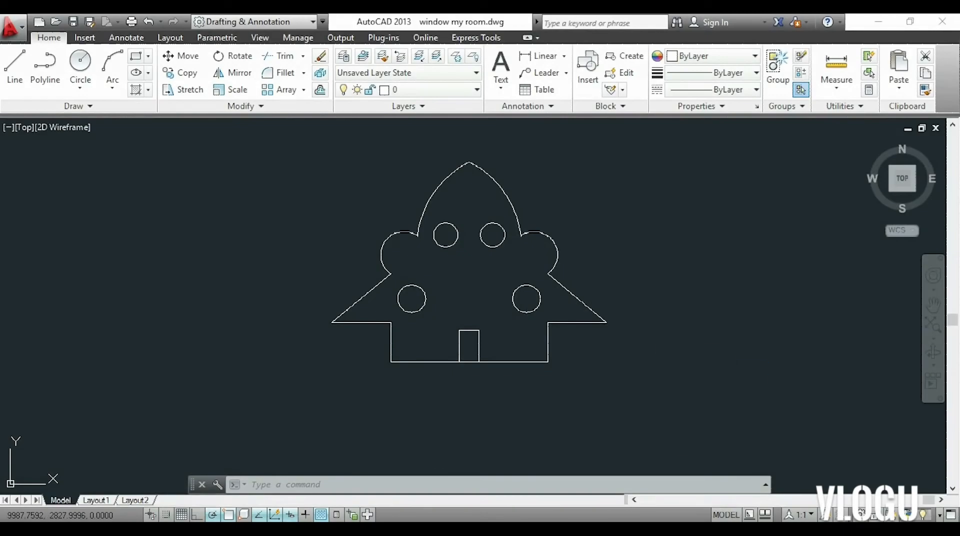
{"action": "key", "text": "Return"}
{"action": "left_click", "coordinate": [672, 385]}
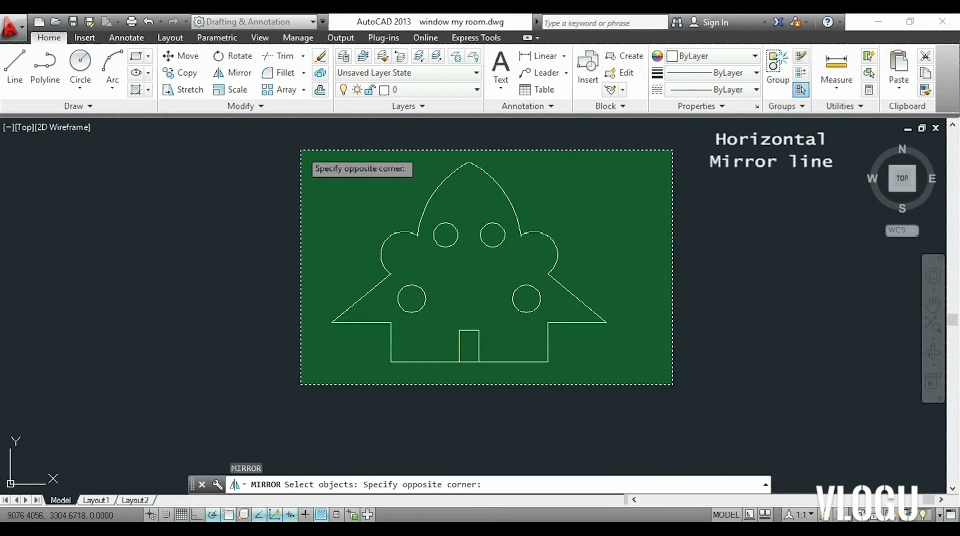
{"action": "left_click", "coordinate": [301, 150]}
{"action": "key", "text": "Return"}
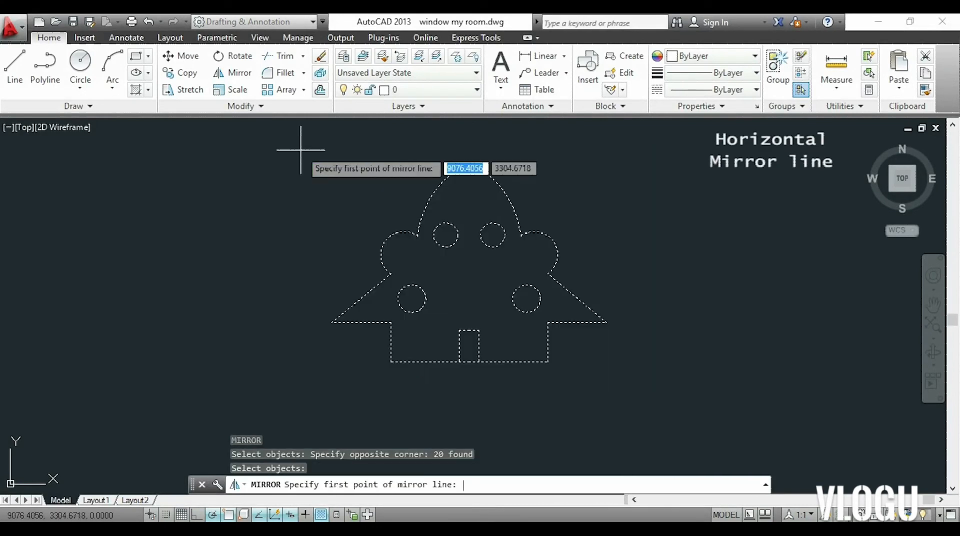
{"action": "left_click", "coordinate": [550, 362]}
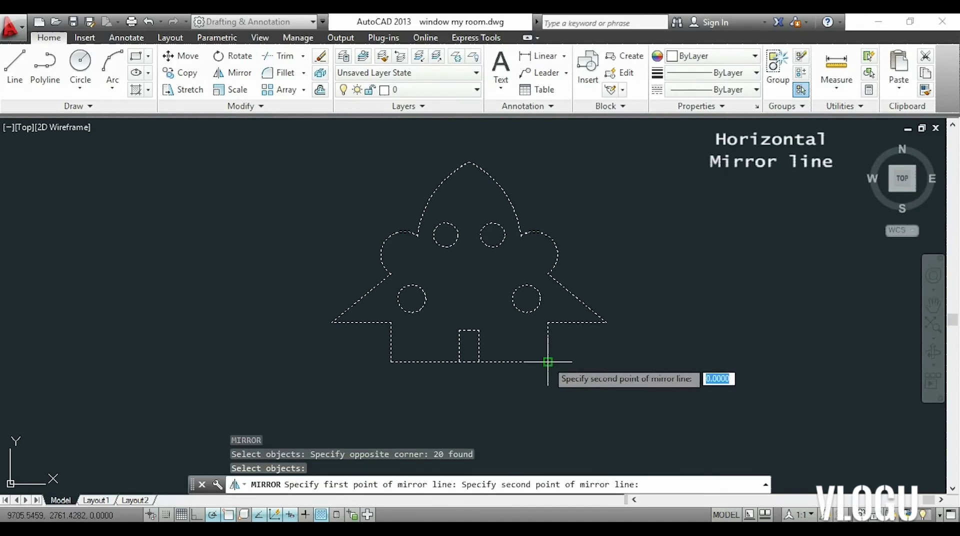
{"action": "left_click", "coordinate": [391, 362]}
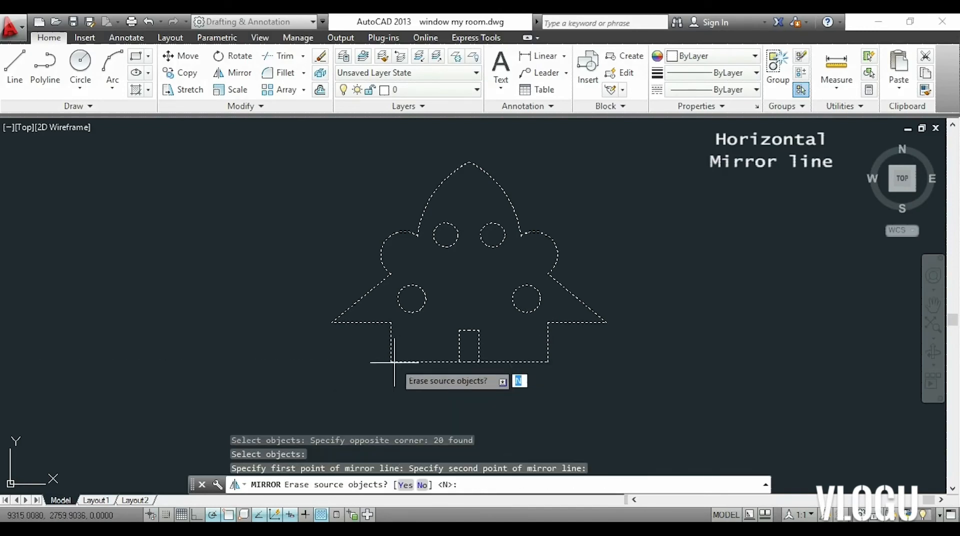
{"action": "key", "text": "Return"}
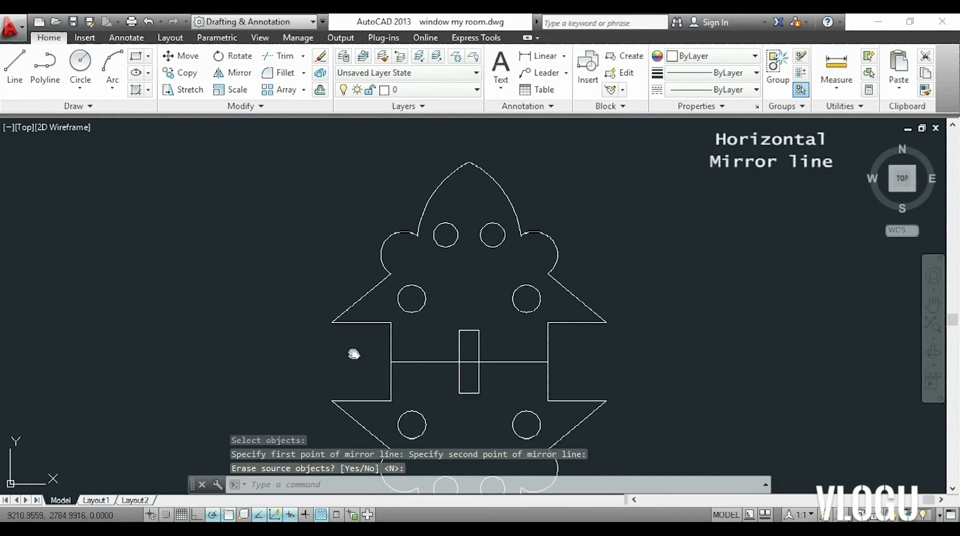
{"action": "middle_click_drag", "start_coordinate": [354, 354], "coordinate": [364, 273]}
{"action": "scroll", "coordinate": [360, 268], "scroll_direction": "down", "scroll_amount": 3}
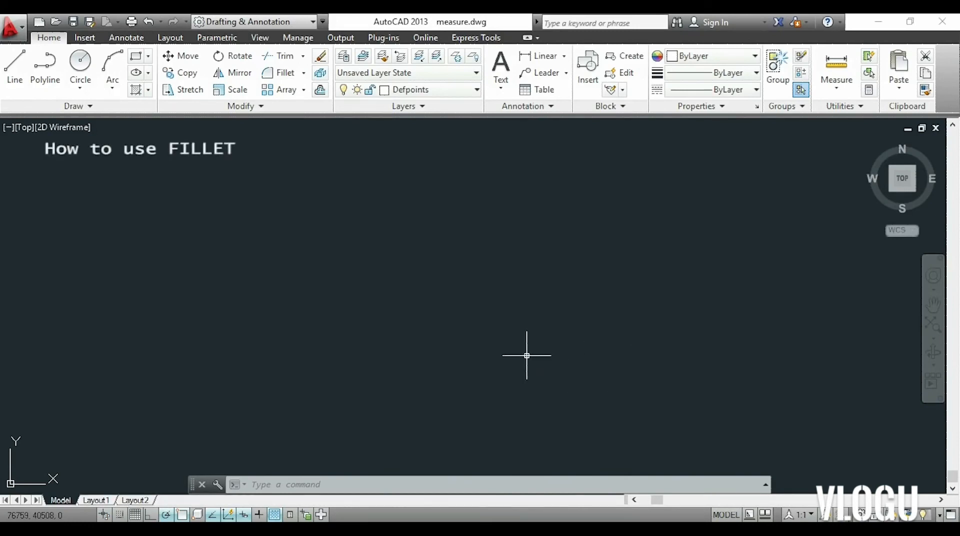
Draw a closed rectangle 100 wide and 50 high from four separate lines.
{"action": "key", "text": "l"}
{"action": "key", "text": "Return"}
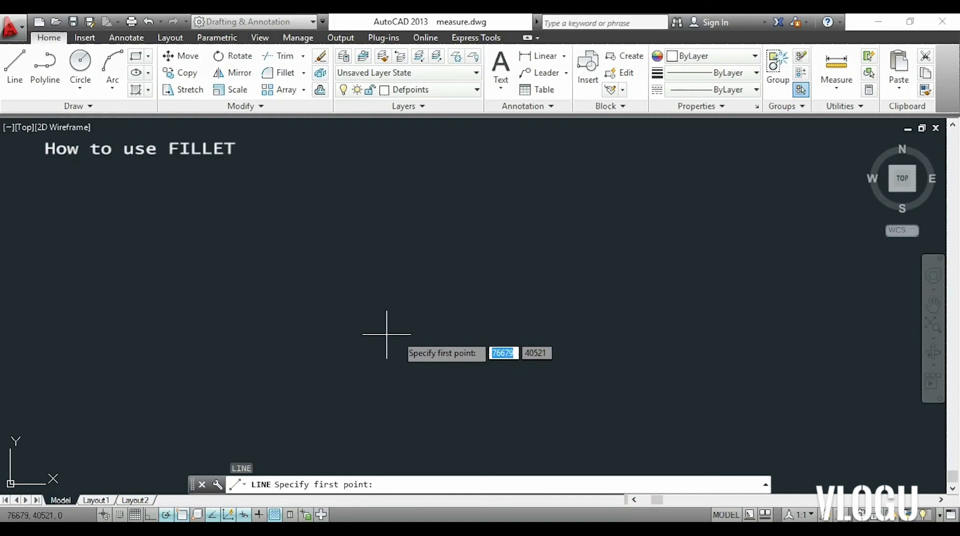
{"action": "left_click", "coordinate": [330, 329]}
{"action": "type", "text": "100"}
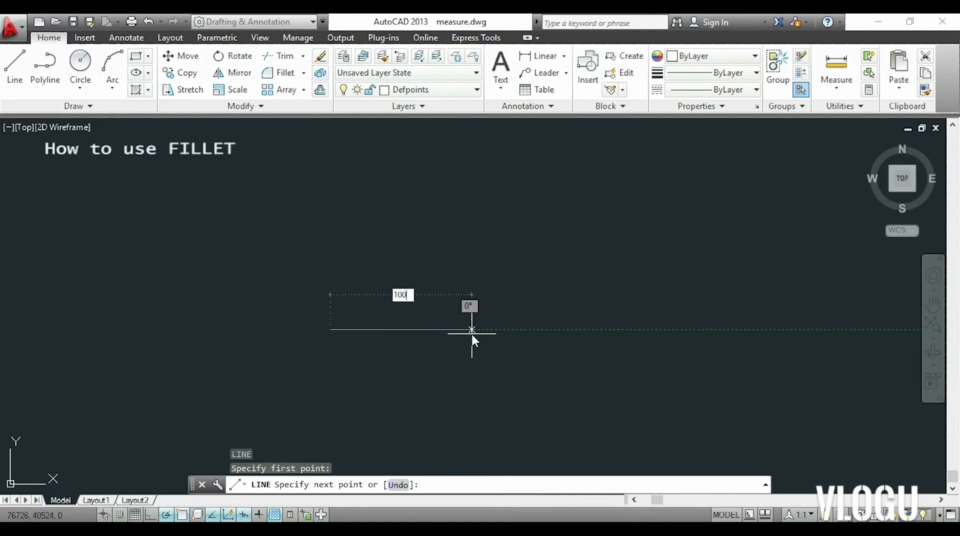
{"action": "key", "text": "Return"}
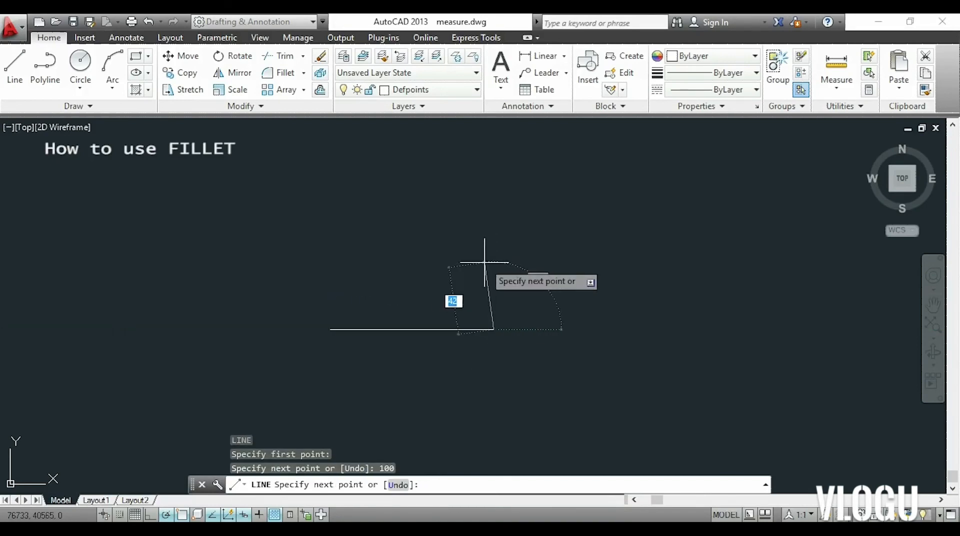
{"action": "type", "text": "50"}
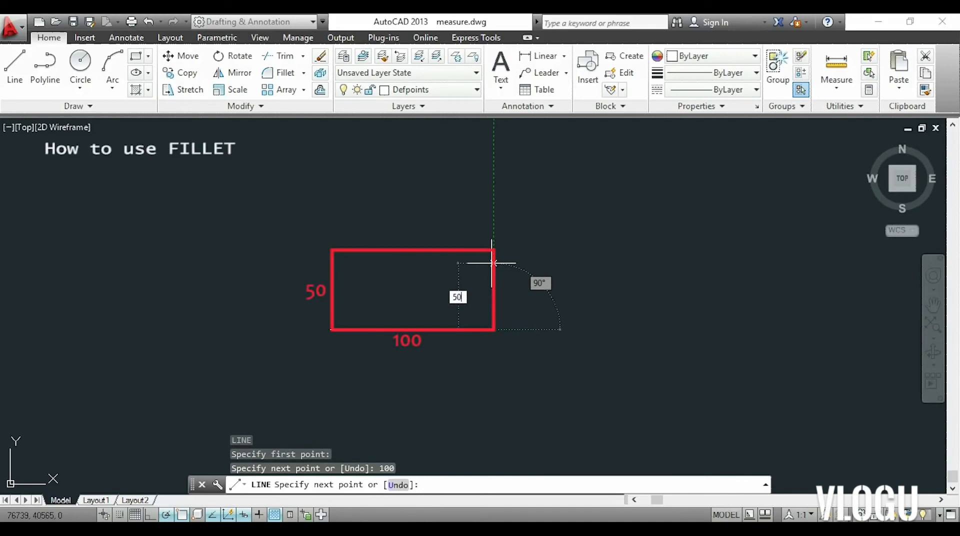
{"action": "key", "text": "Return"}
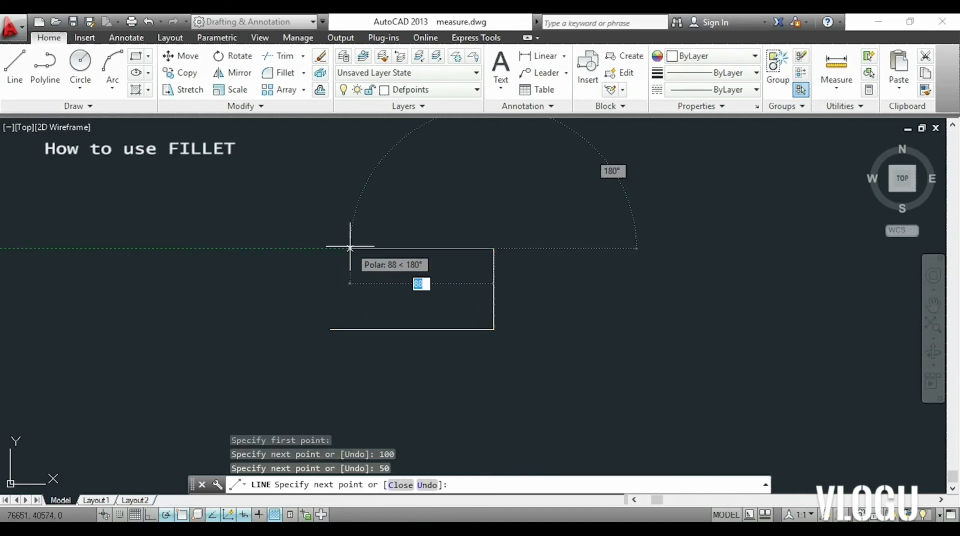
{"action": "type", "text": "100"}
{"action": "key", "text": "Return"}
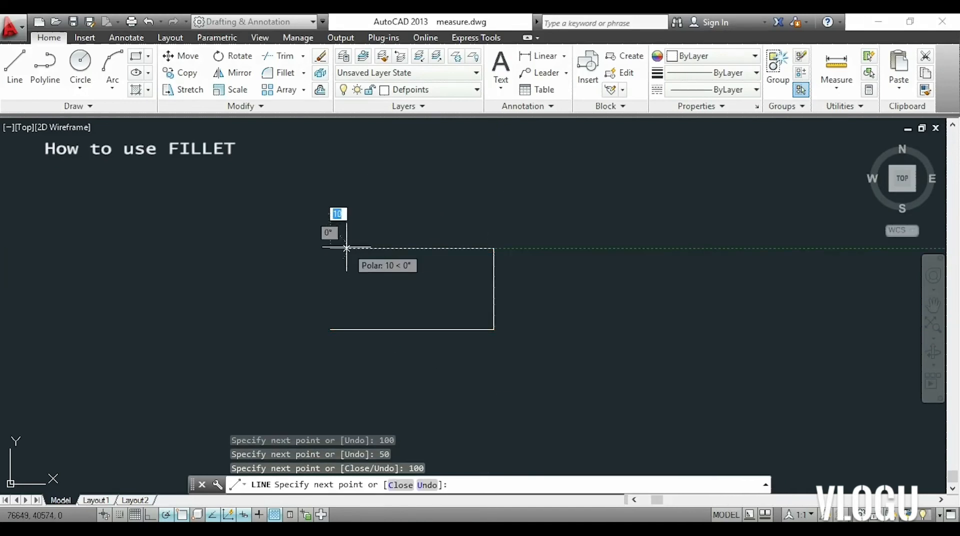
{"action": "left_click", "coordinate": [330, 329]}
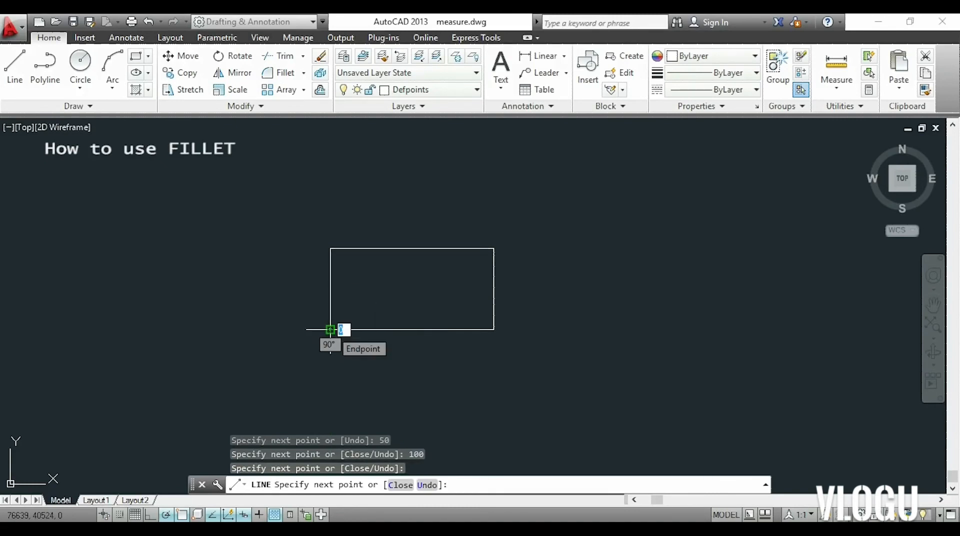
{"action": "key", "text": "Escape"}
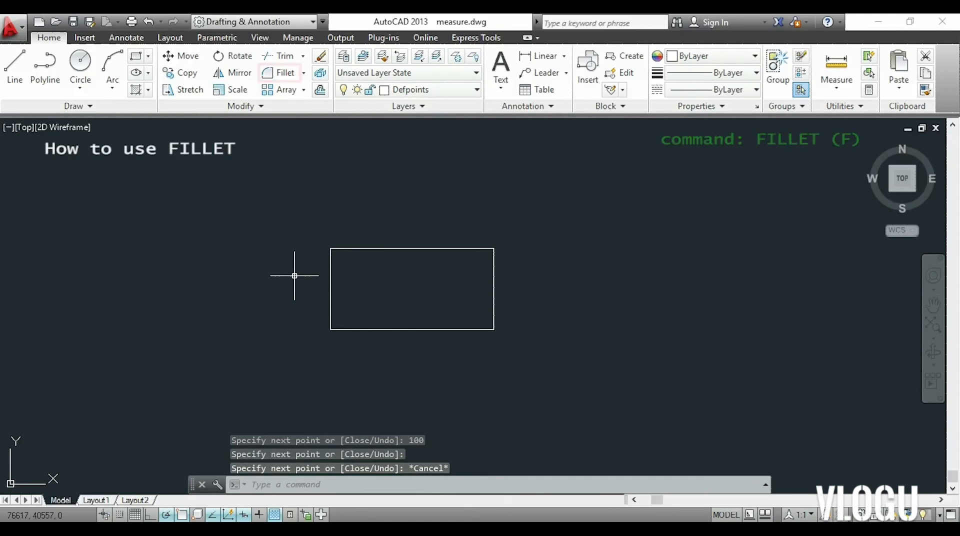
Fillet the rectangle's upper-left corner between the left and top lines with radius 0 to close the boundary.
{"action": "left_click", "coordinate": [279, 73]}
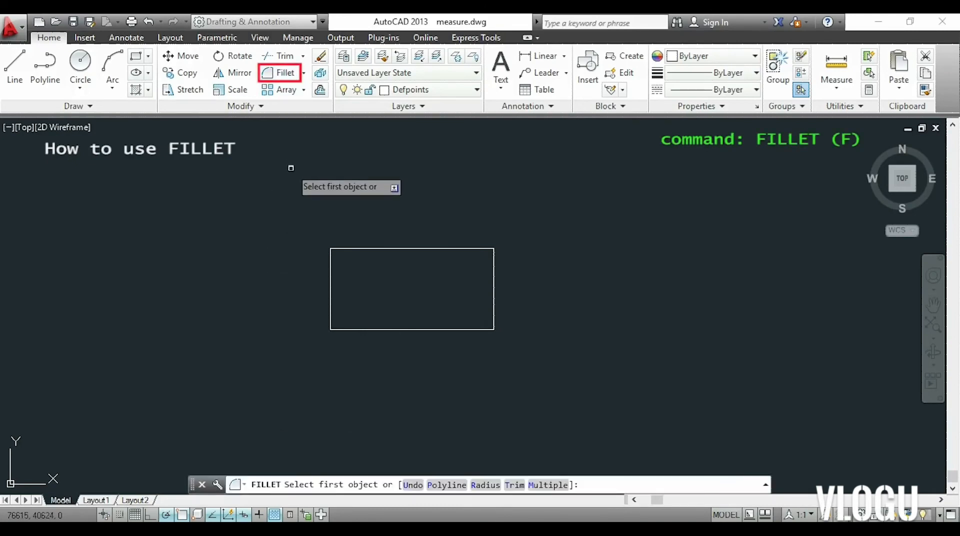
{"action": "left_click", "coordinate": [329, 262]}
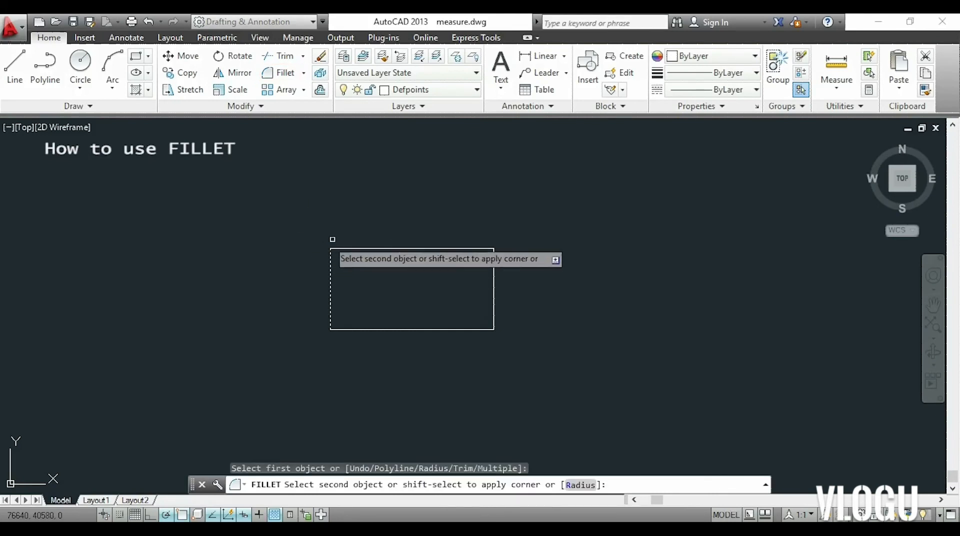
{"action": "left_click", "coordinate": [345, 248]}
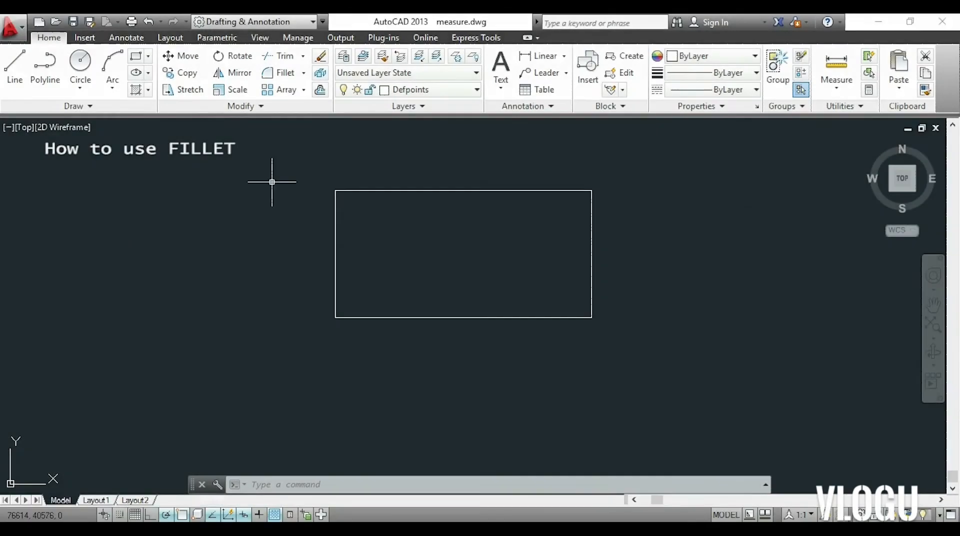
Fillet the rectangle's upper-left corner between the left and top lines with a radius of 10.
{"action": "left_click", "coordinate": [287, 77]}
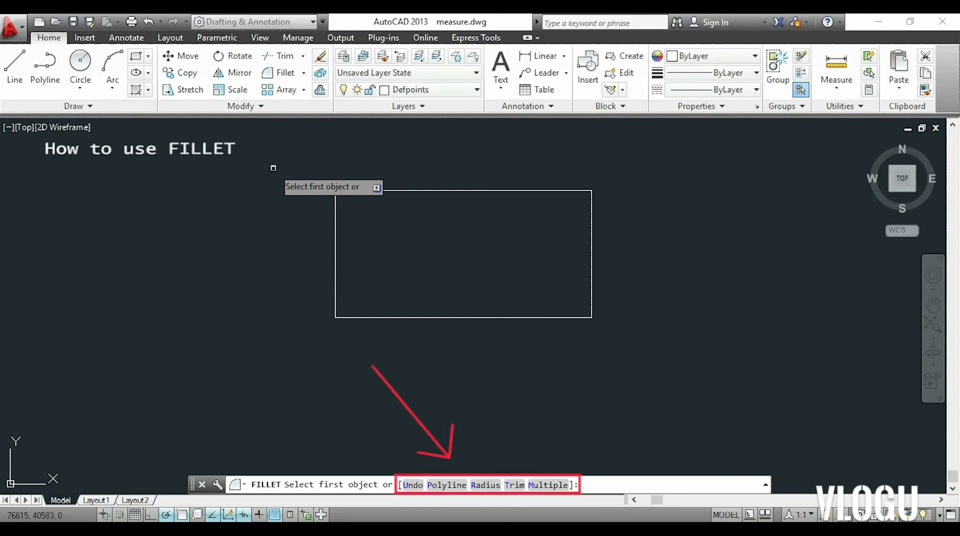
{"action": "type", "text": "r"}
{"action": "key", "text": "Return"}
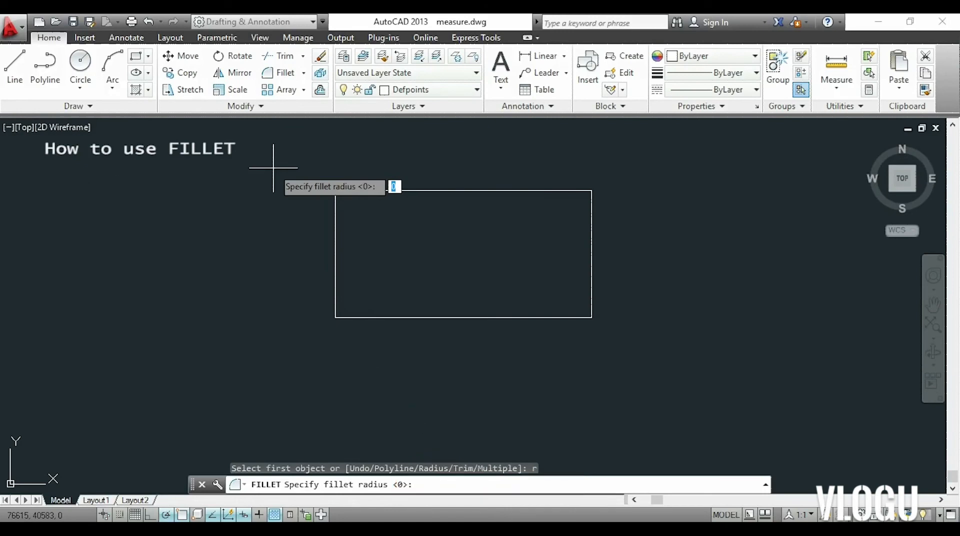
{"action": "type", "text": "10"}
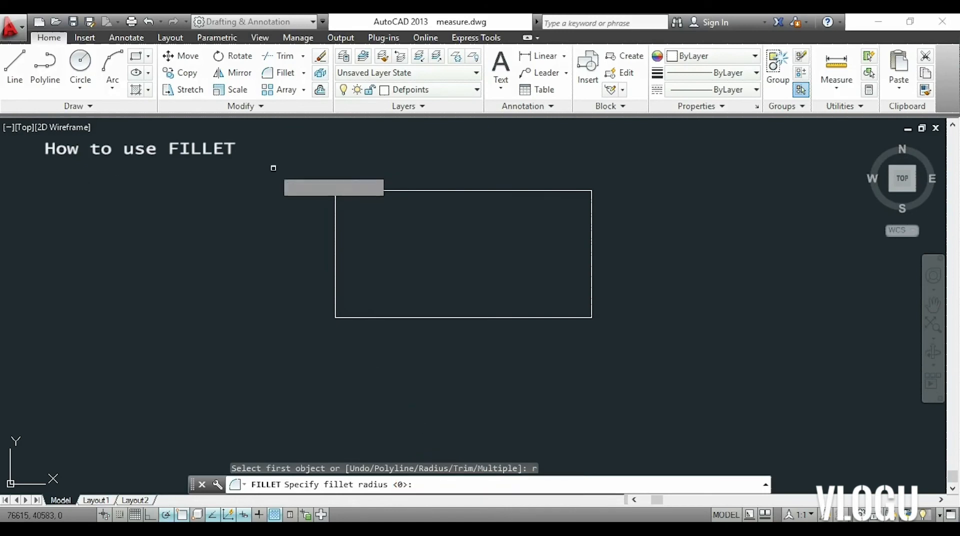
{"action": "key", "text": "Return"}
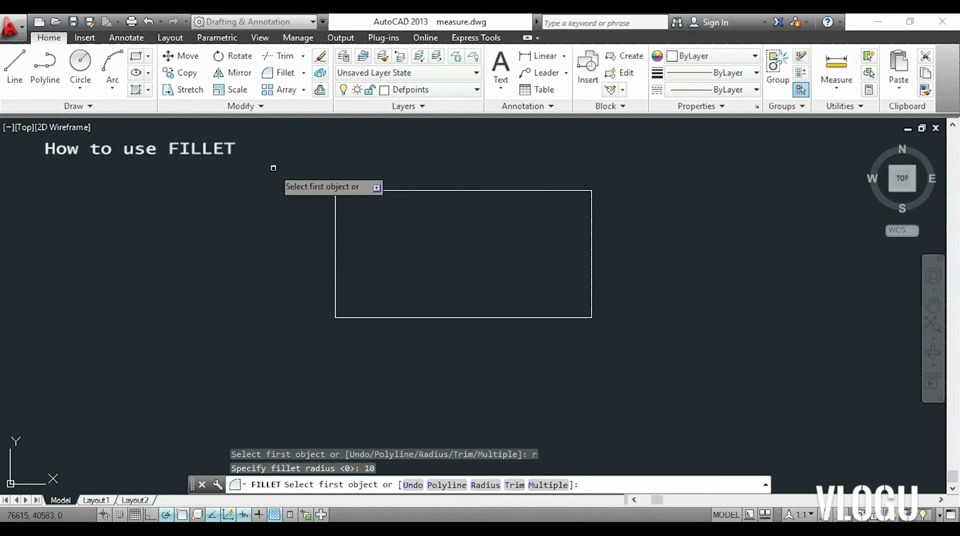
{"action": "left_click", "coordinate": [336, 208]}
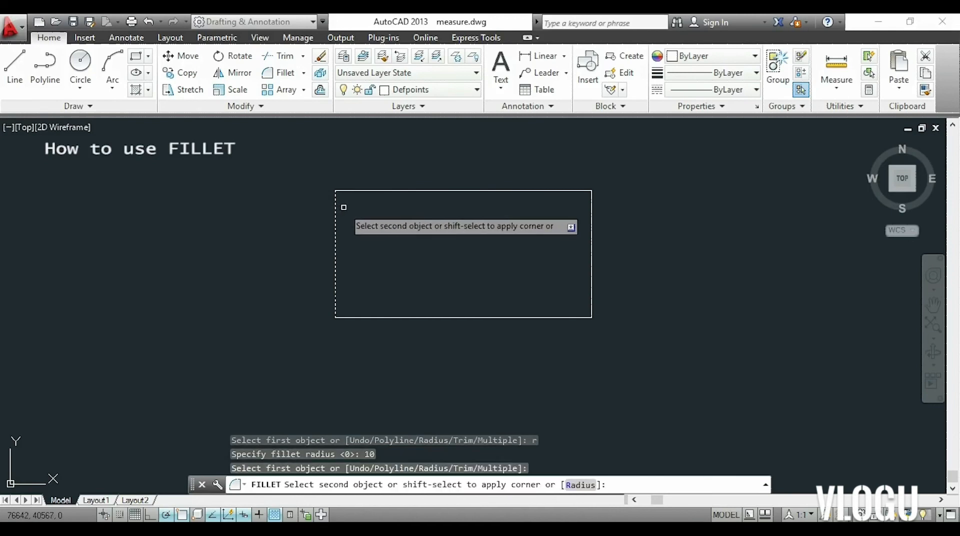
{"action": "left_click", "coordinate": [369, 190]}
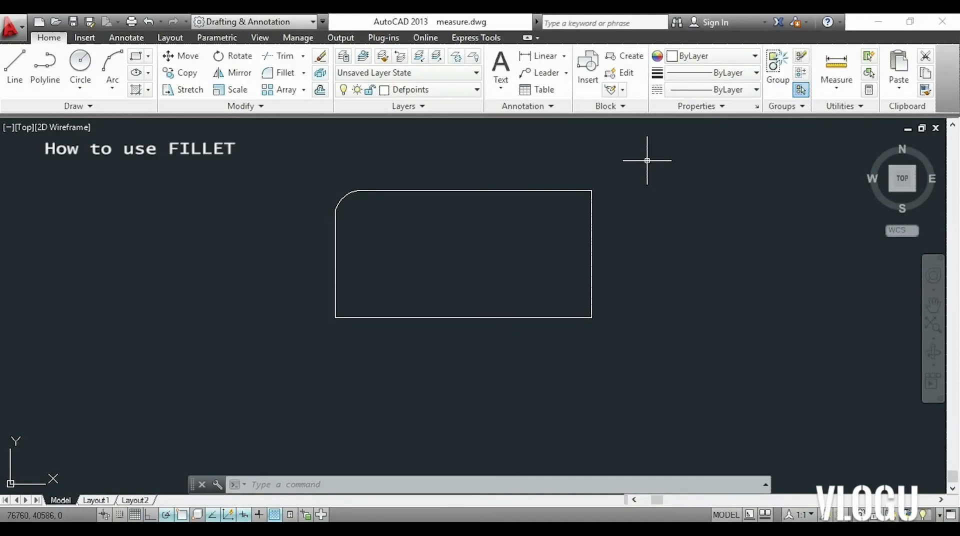
Fillet the rectangle's upper-right corner between the top and right lines with the same radius of 10.
{"action": "key", "text": "Return"}
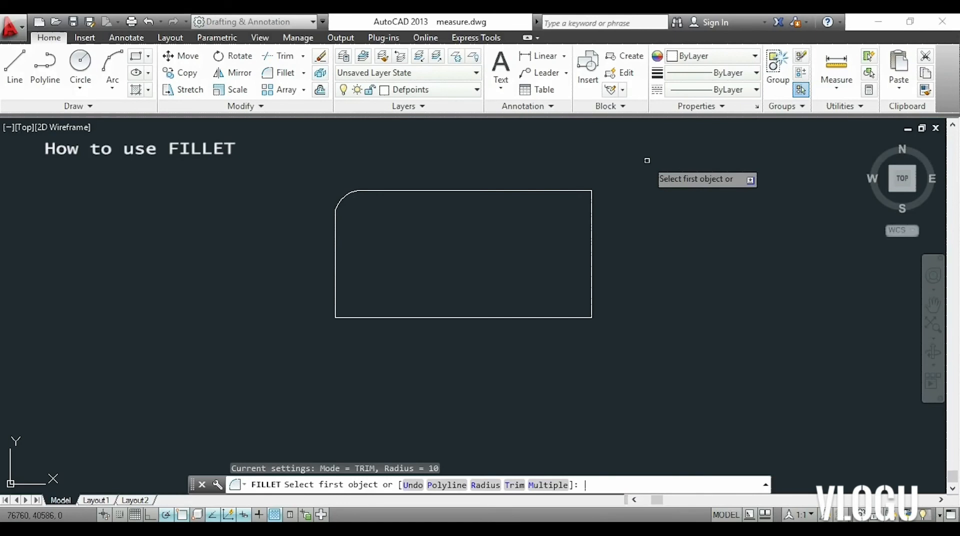
{"action": "left_click", "coordinate": [573, 190]}
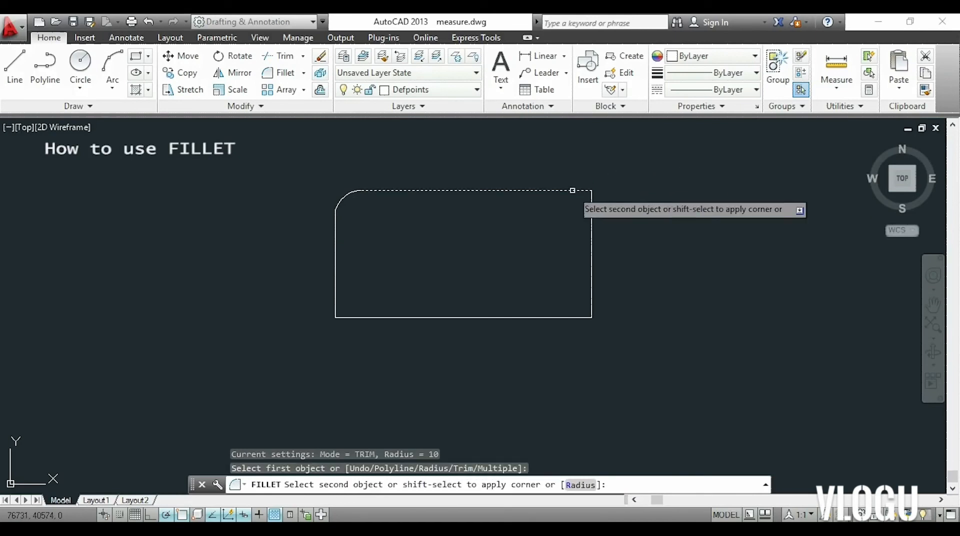
{"action": "left_click", "coordinate": [589, 207]}
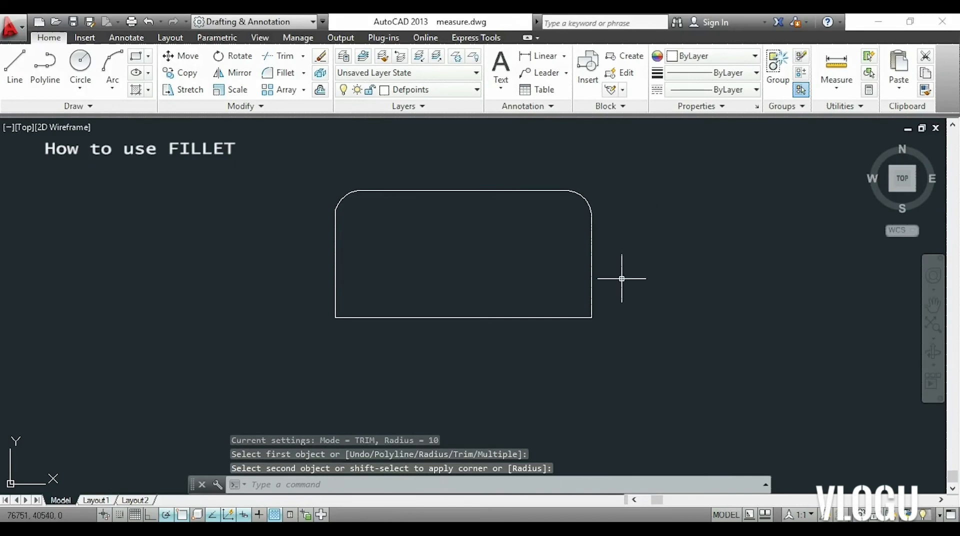
Fillet the rectangle's lower-right corner between the right and bottom lines with a radius of 20.
{"action": "key", "text": "Return"}
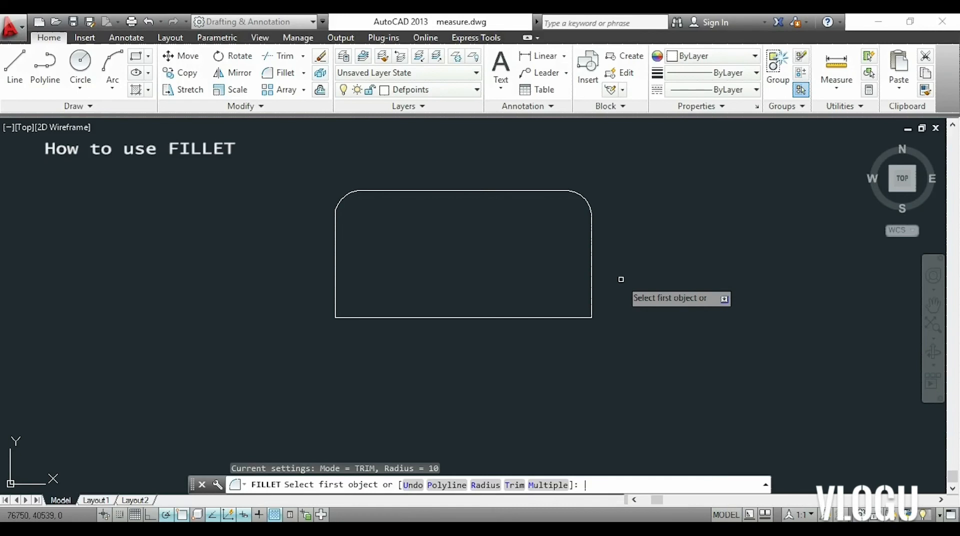
{"action": "type", "text": "r"}
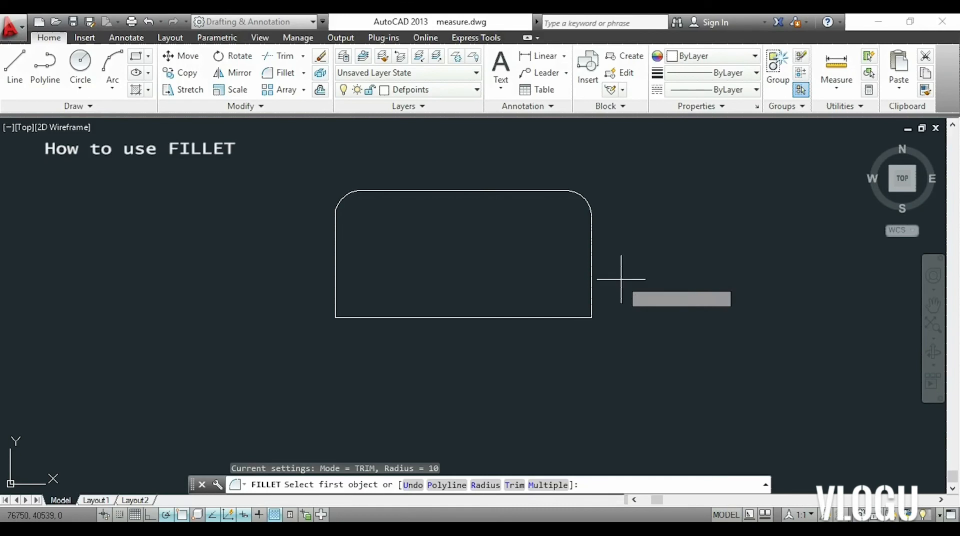
{"action": "key", "text": "Return"}
{"action": "type", "text": "20"}
{"action": "key", "text": "Return"}
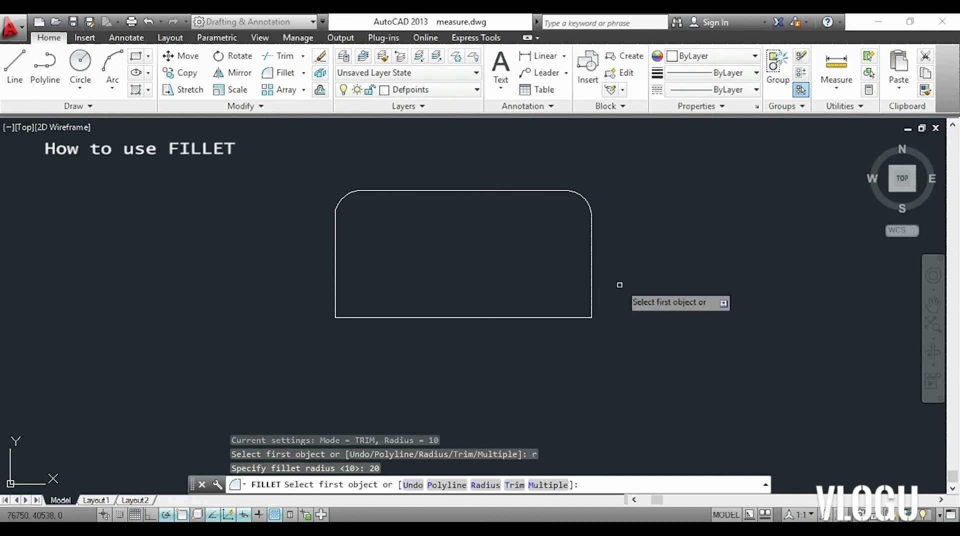
{"action": "left_click", "coordinate": [592, 292]}
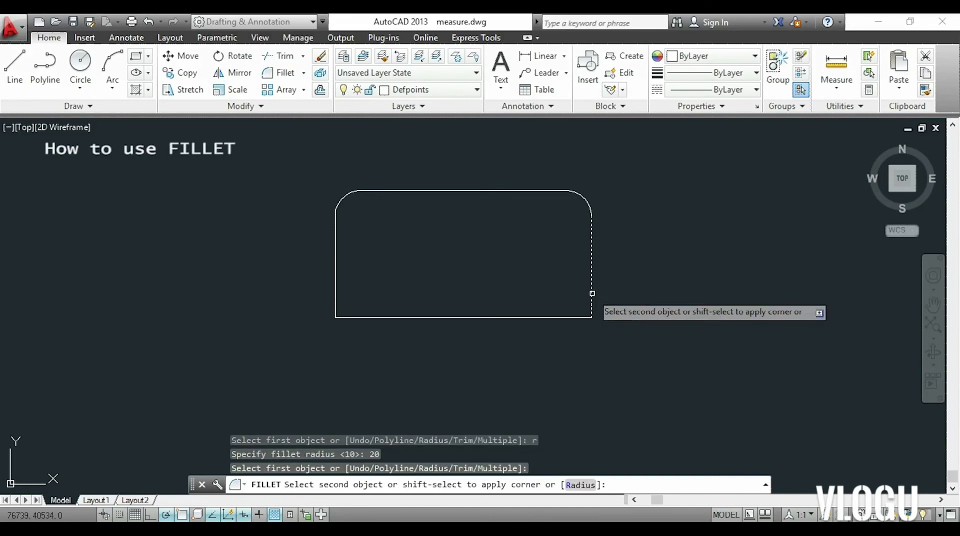
{"action": "left_click", "coordinate": [534, 317]}
Draw a rectangle 100 wide and 50 high as a single polyline, ending at its start point.
{"action": "key", "text": "Return"}
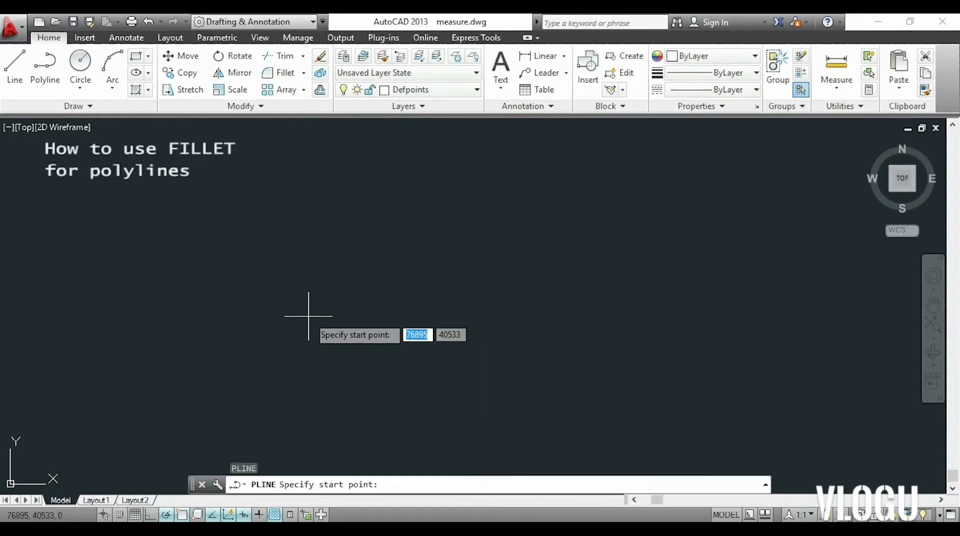
{"action": "left_click", "coordinate": [240, 312]}
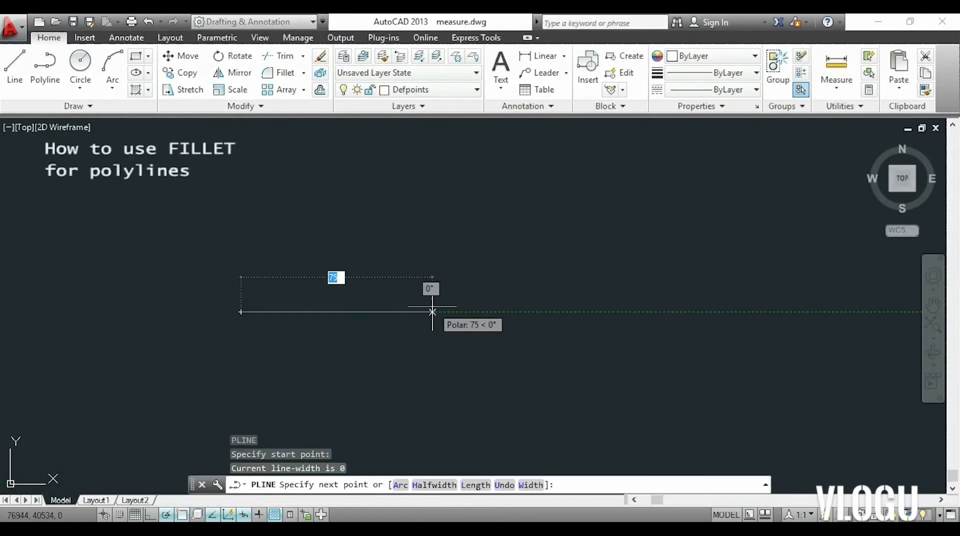
{"action": "type", "text": "100"}
{"action": "key", "text": "Return"}
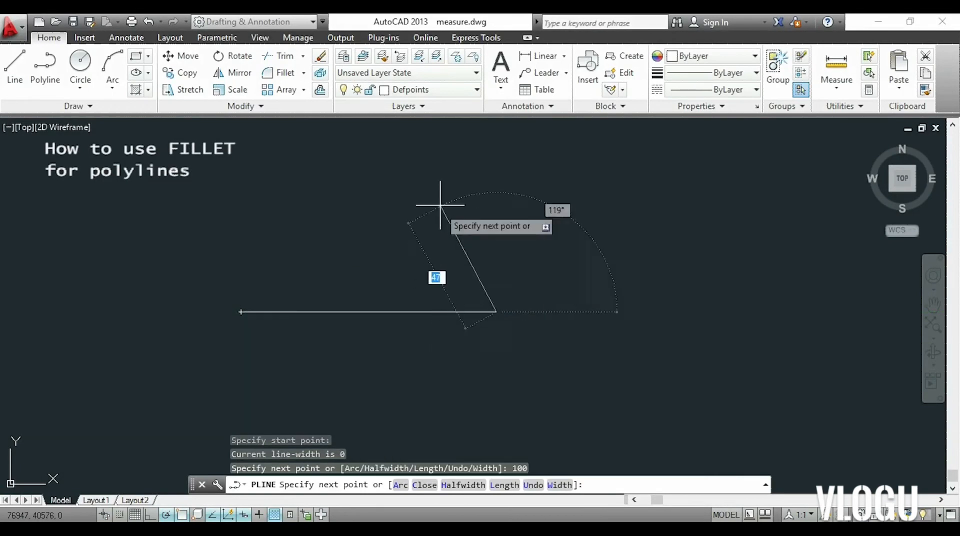
{"action": "type", "text": "50"}
{"action": "key", "text": "Return"}
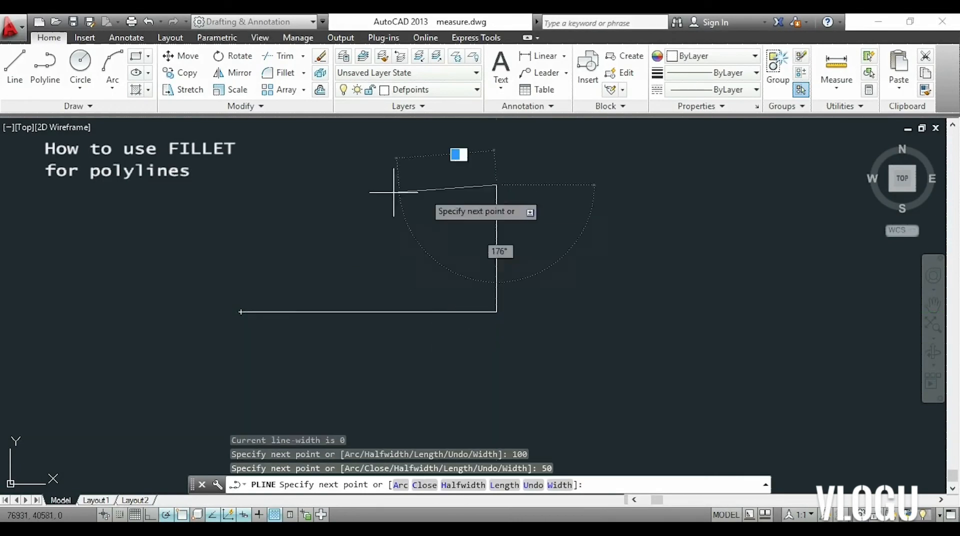
{"action": "type", "text": "100"}
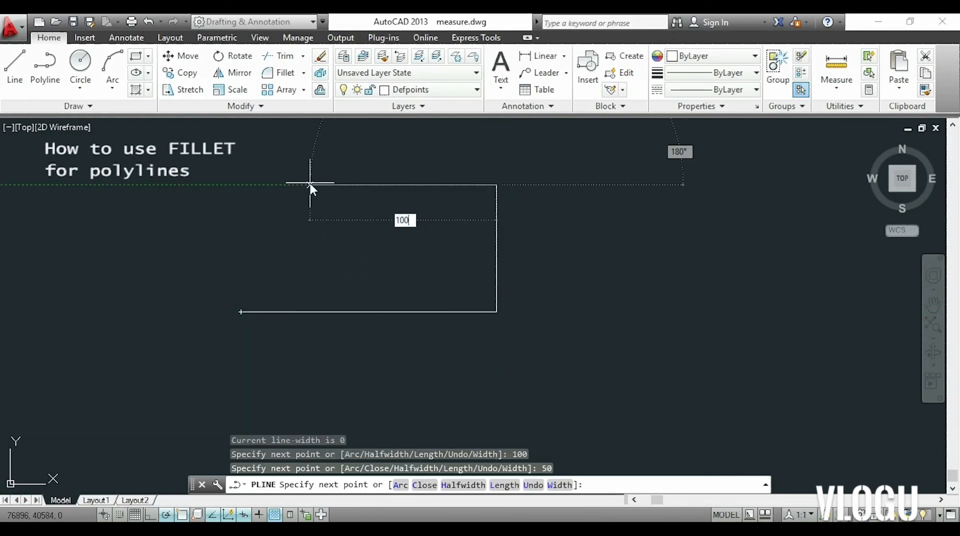
{"action": "key", "text": "Return"}
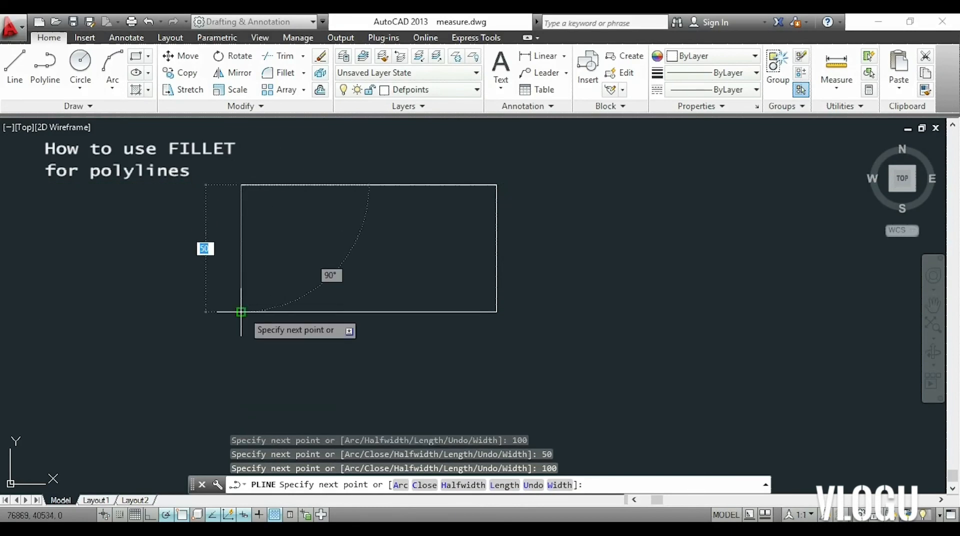
{"action": "left_click", "coordinate": [241, 312]}
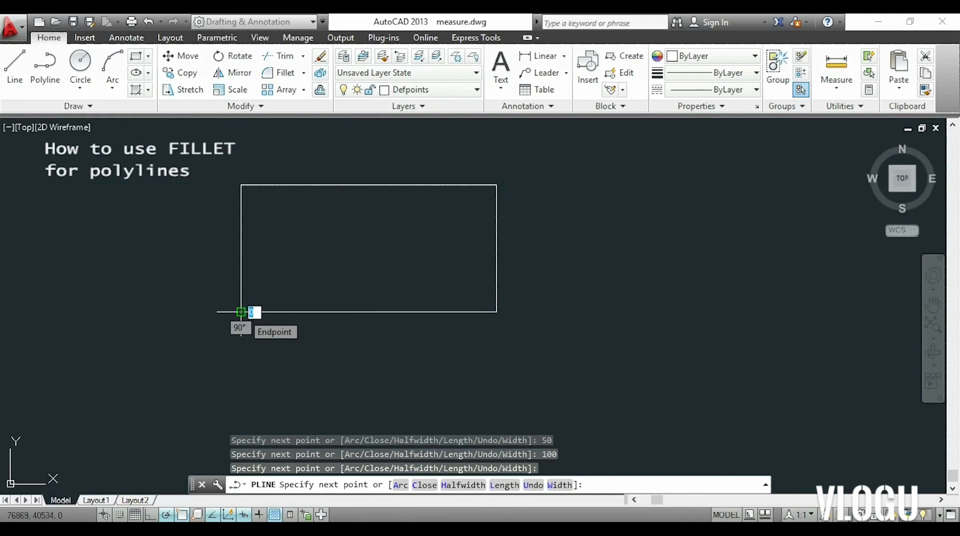
{"action": "key", "text": "Escape"}
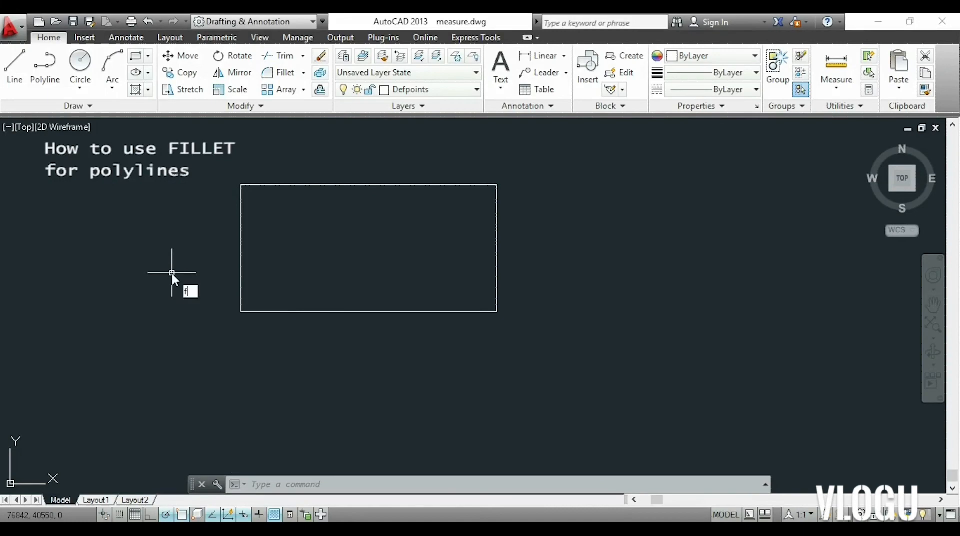
Fillet the corners of the single-polyline rectangle at once using the Polyline option with the current radius of 20.
{"action": "type", "text": "f"}
{"action": "key", "text": "Return"}
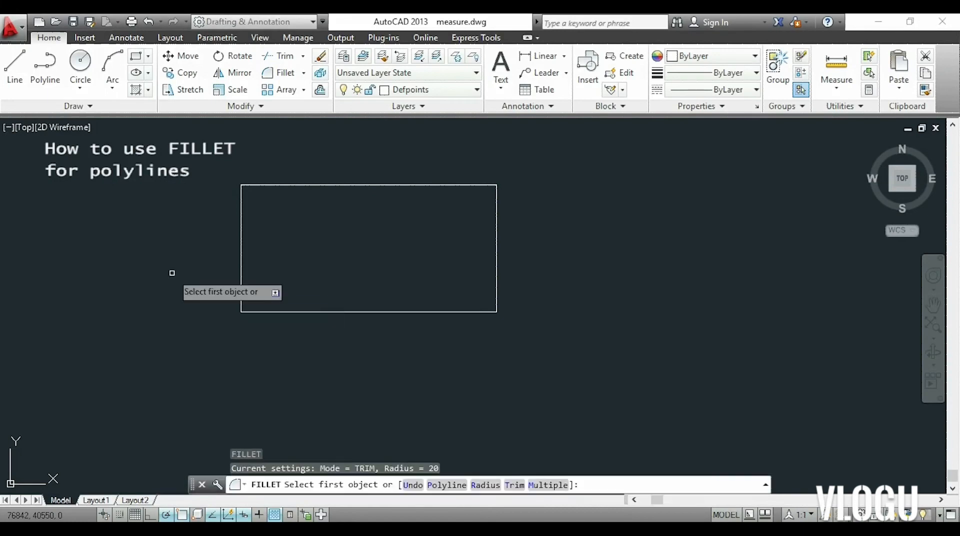
{"action": "type", "text": "p"}
{"action": "key", "text": "Return"}
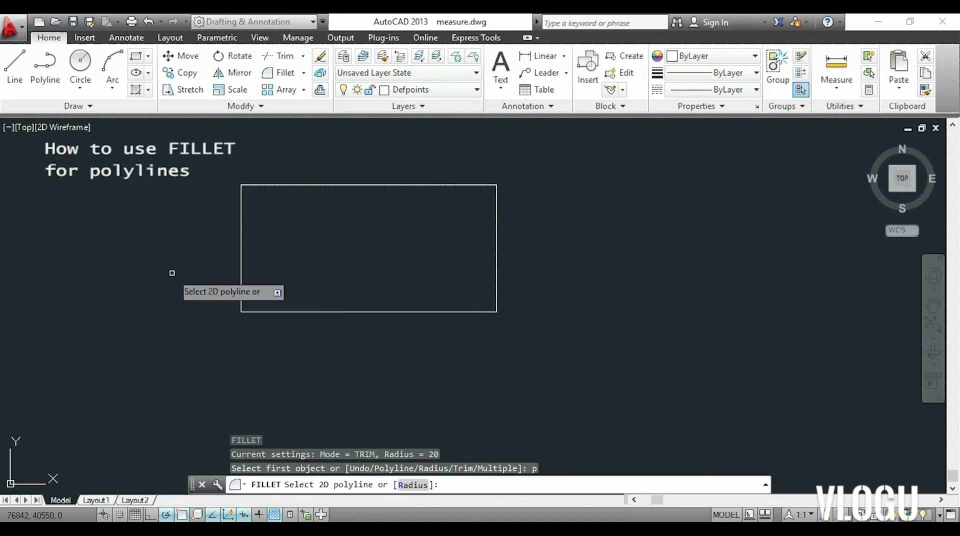
{"action": "type", "text": "10"}
{"action": "key", "text": "Return"}
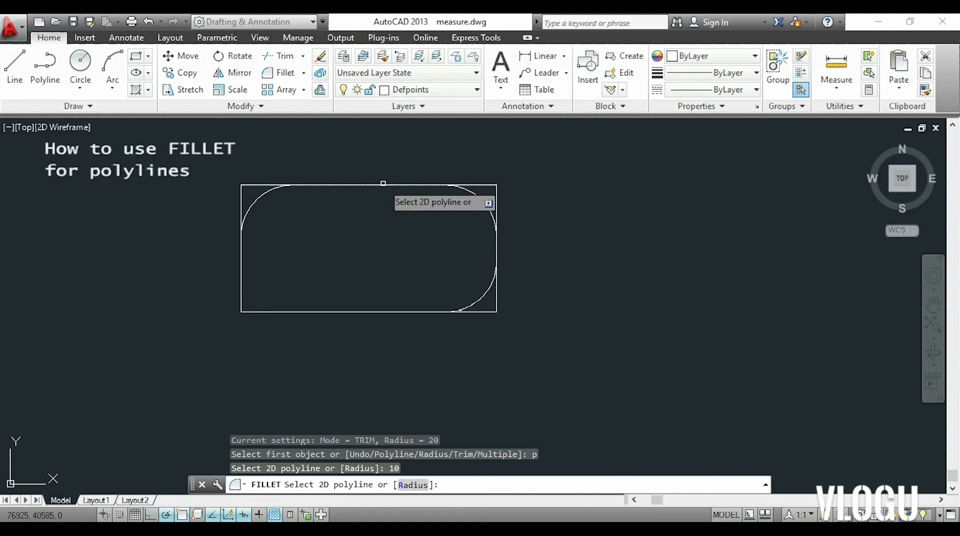
{"action": "left_click", "coordinate": [383, 183]}
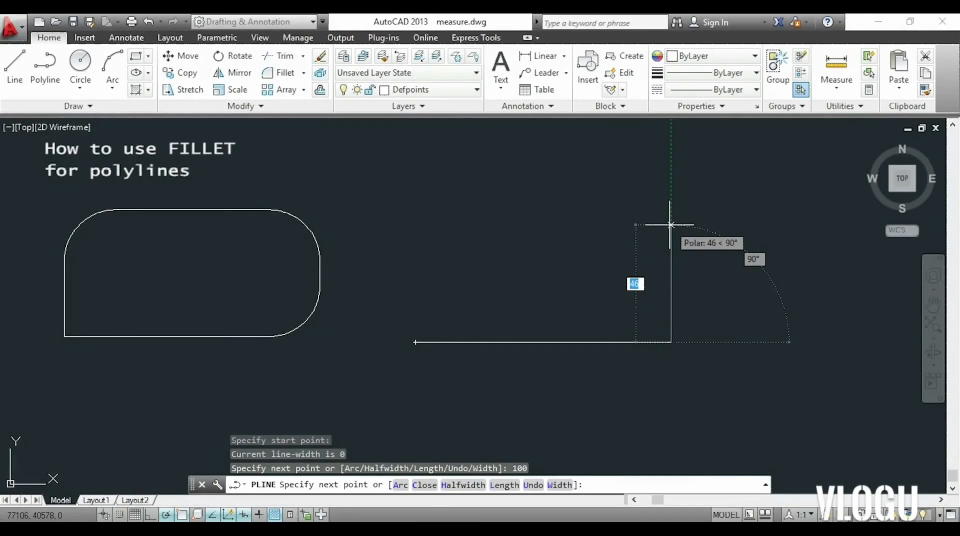
Draw a second polyline rectangle, 100 wide and 50 high, and finish it with the Close option.
{"action": "type", "text": "50"}
{"action": "key", "text": "Return"}
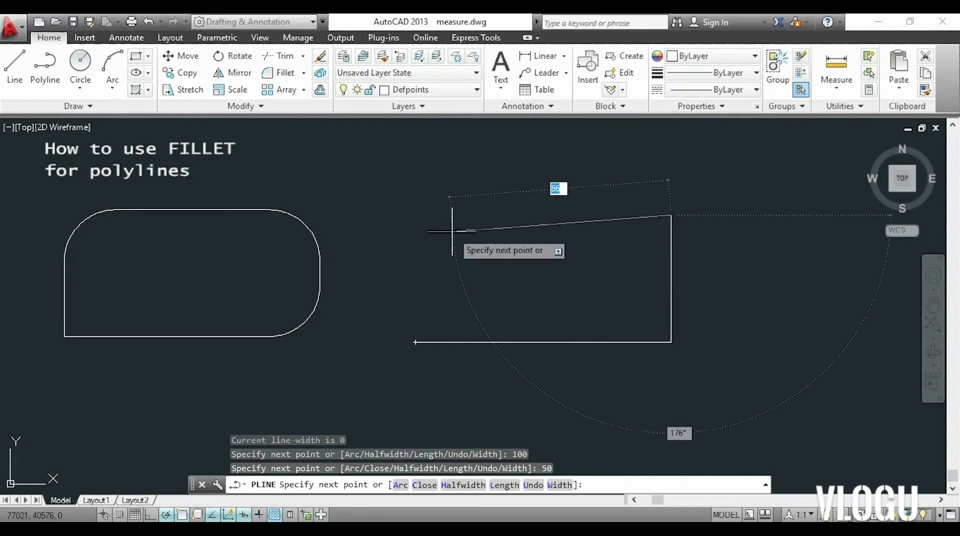
{"action": "type", "text": "100"}
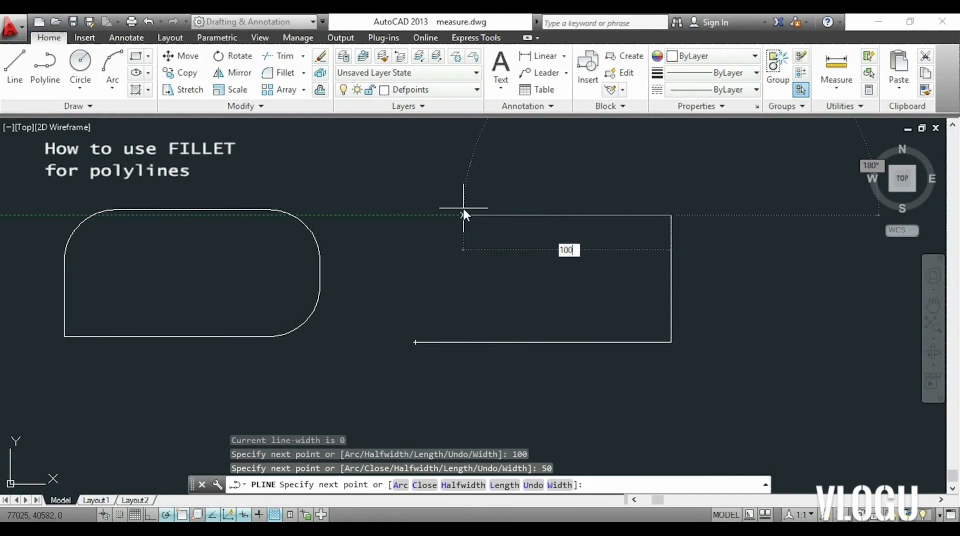
{"action": "key", "text": "Return"}
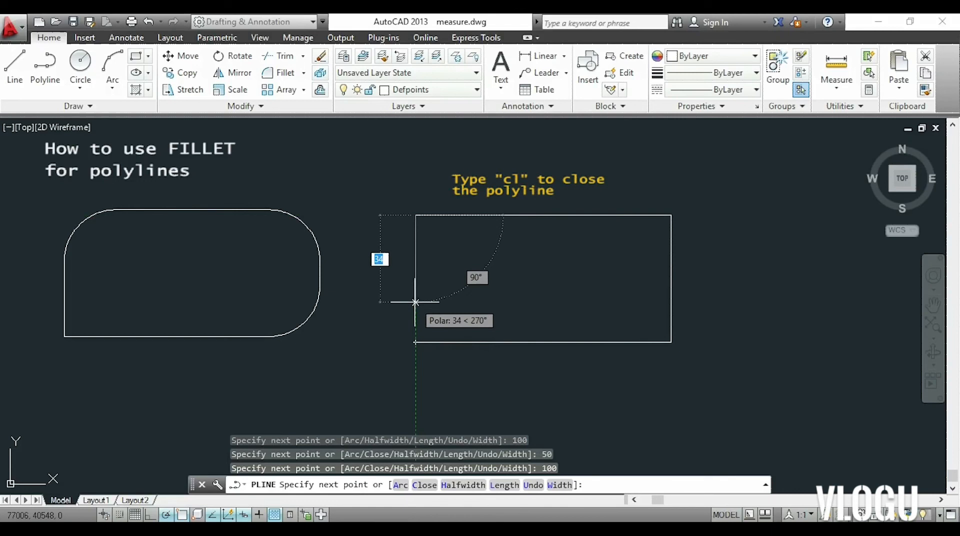
{"action": "type", "text": "cl"}
{"action": "key", "text": "Return"}
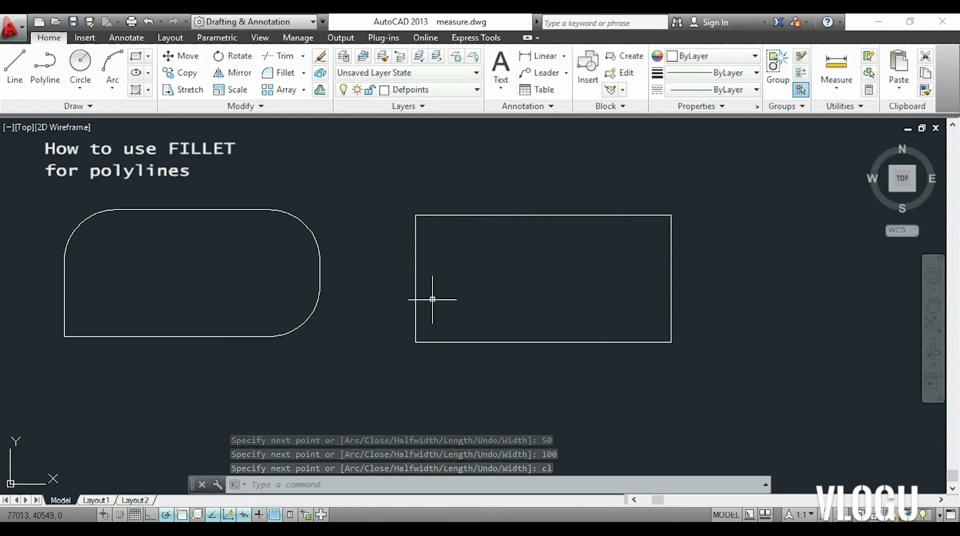
Fillet all corners of the closed polyline rectangle at once using the Polyline option.
{"action": "left_click", "coordinate": [279, 73]}
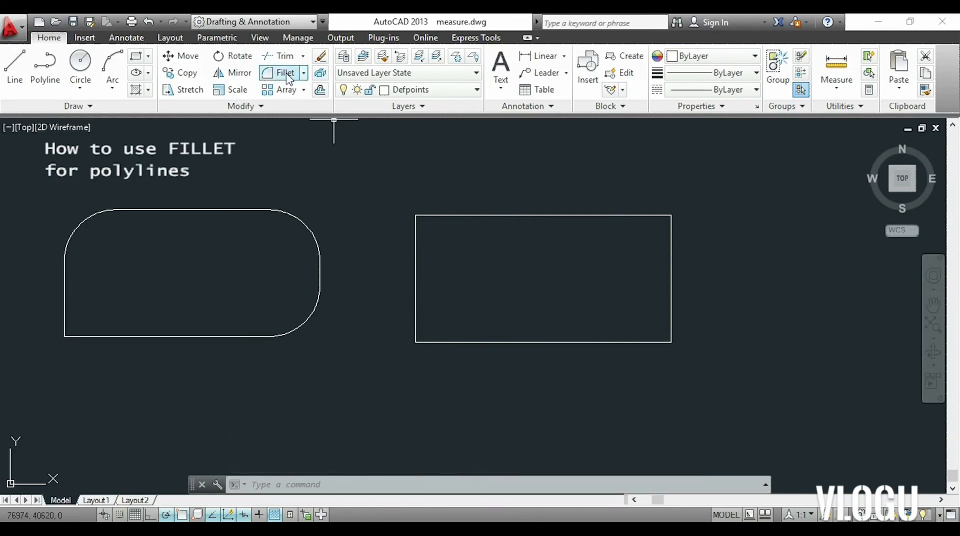
{"action": "type", "text": "p"}
{"action": "key", "text": "Return"}
{"action": "left_click", "coordinate": [546, 216]}
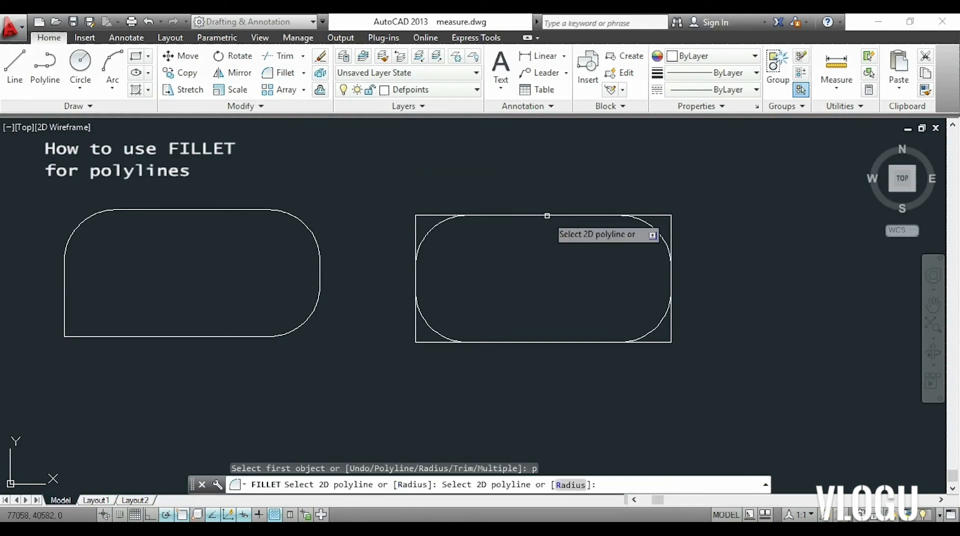
{"action": "left_click", "coordinate": [545, 216]}
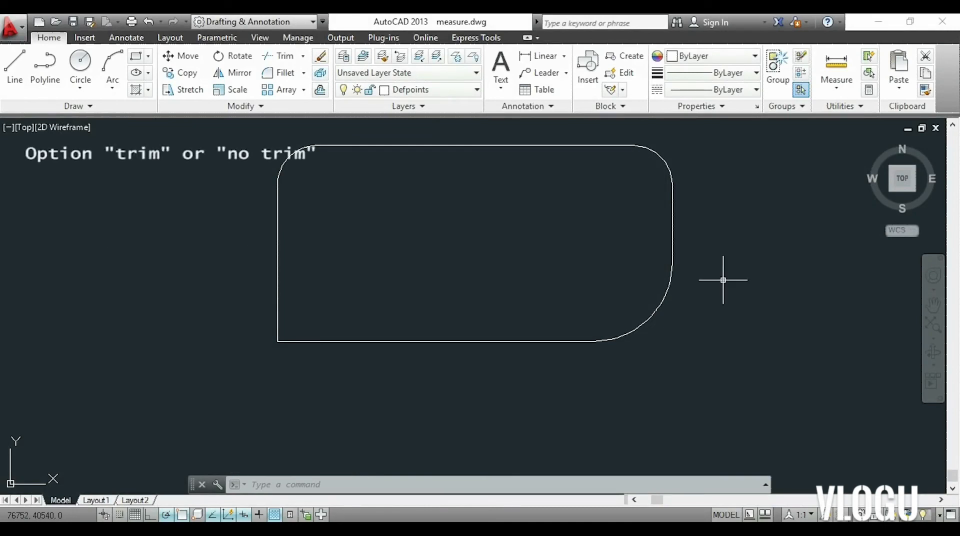
Fillet the lower-left corner between the bottom and left lines with radius 10 in No trim mode.
{"action": "key", "text": "Return"}
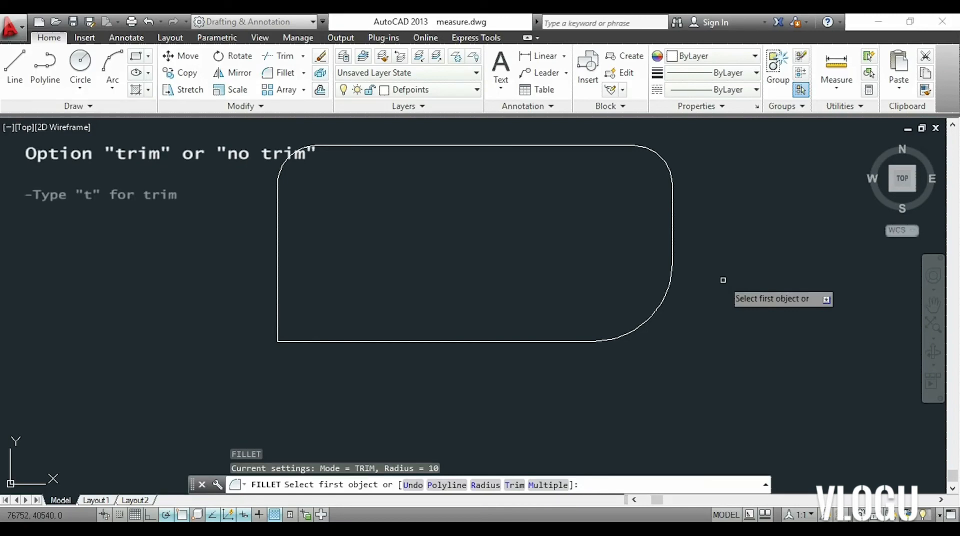
{"action": "type", "text": "t"}
{"action": "key", "text": "Return"}
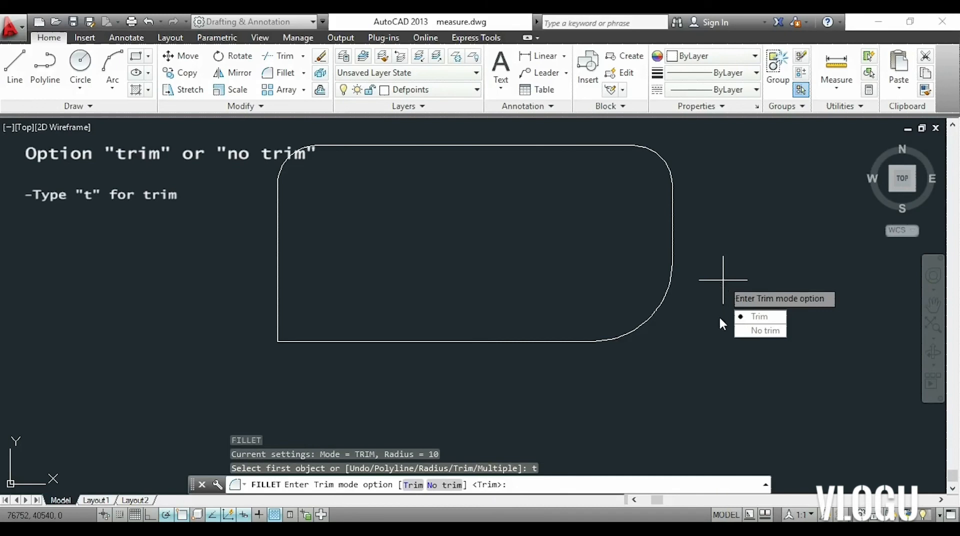
{"action": "left_click", "coordinate": [754, 330]}
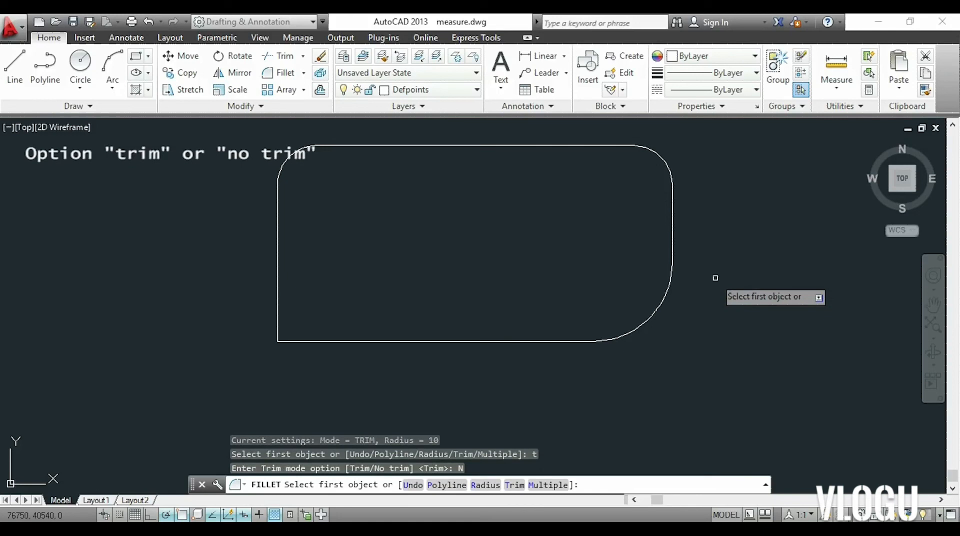
{"action": "left_click", "coordinate": [405, 342]}
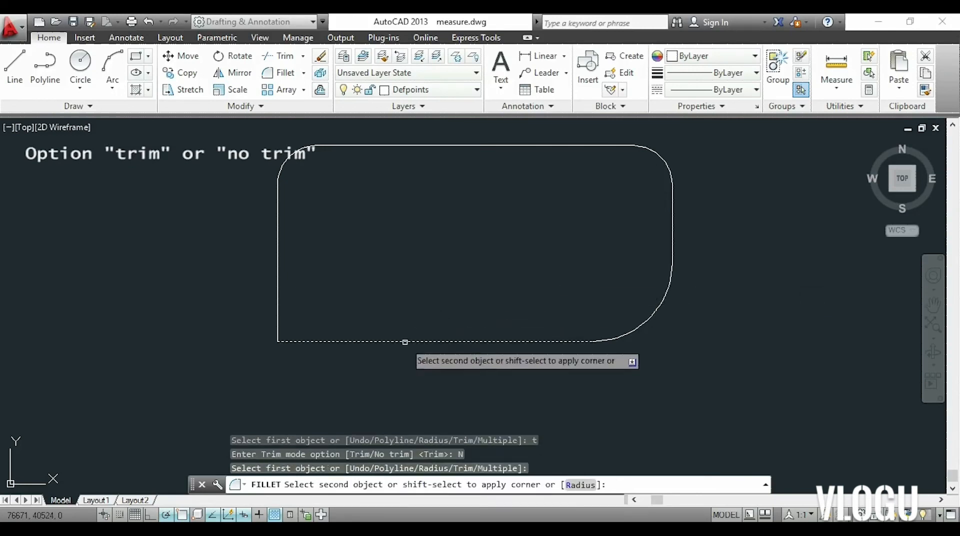
{"action": "left_click", "coordinate": [276, 294]}
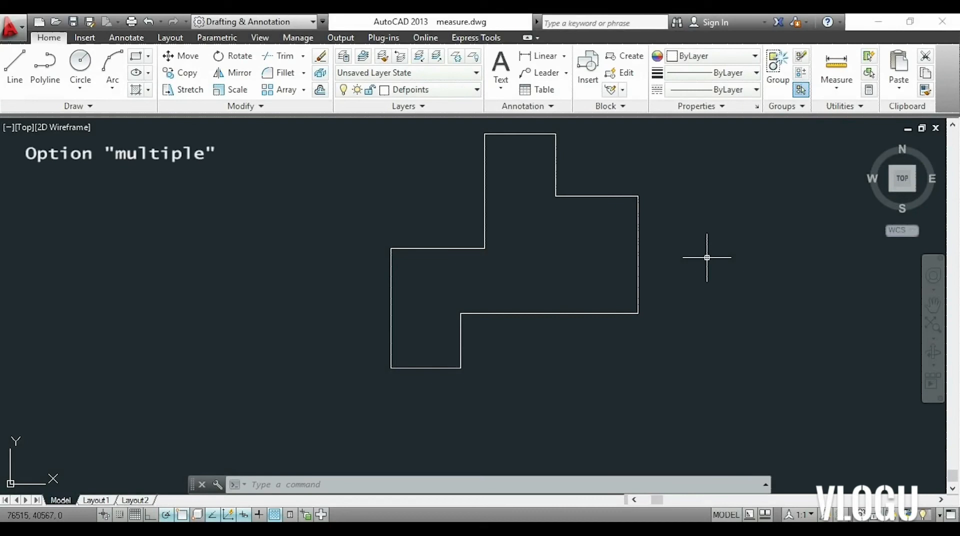
Fillet the stepped outline's topmost right corner with the Multiple option at radius 10, and pick its right edge for another corner.
{"action": "type", "text": "fillet"}
{"action": "key", "text": "Return"}
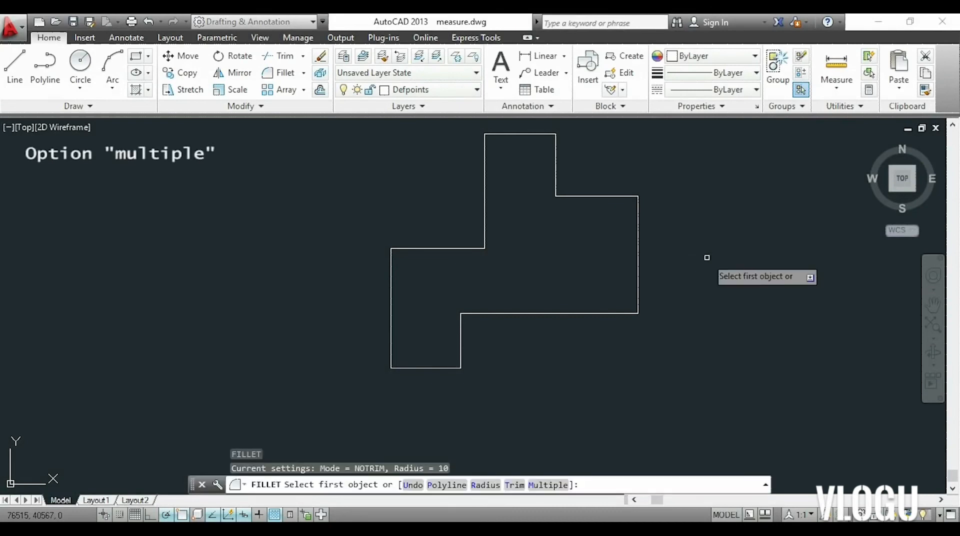
{"action": "type", "text": "m"}
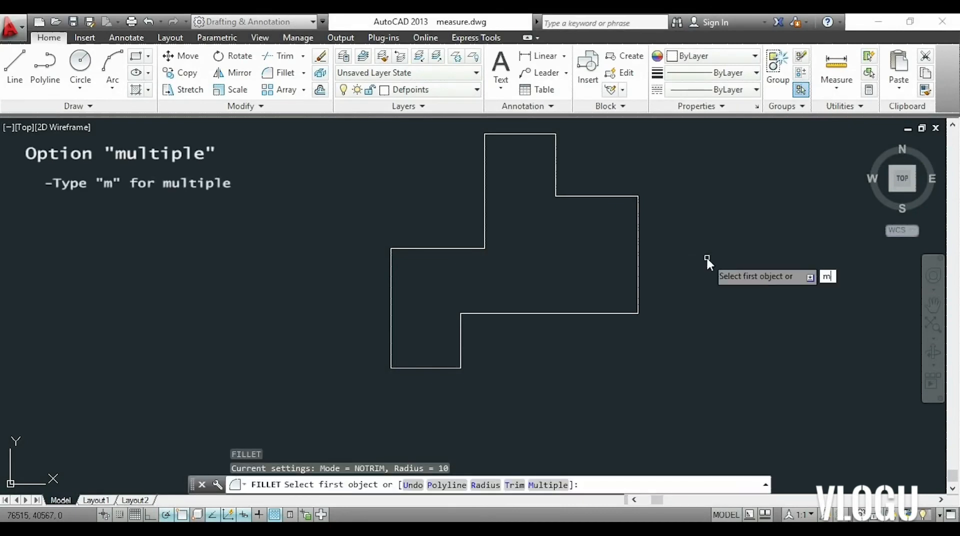
{"action": "key", "text": "Return"}
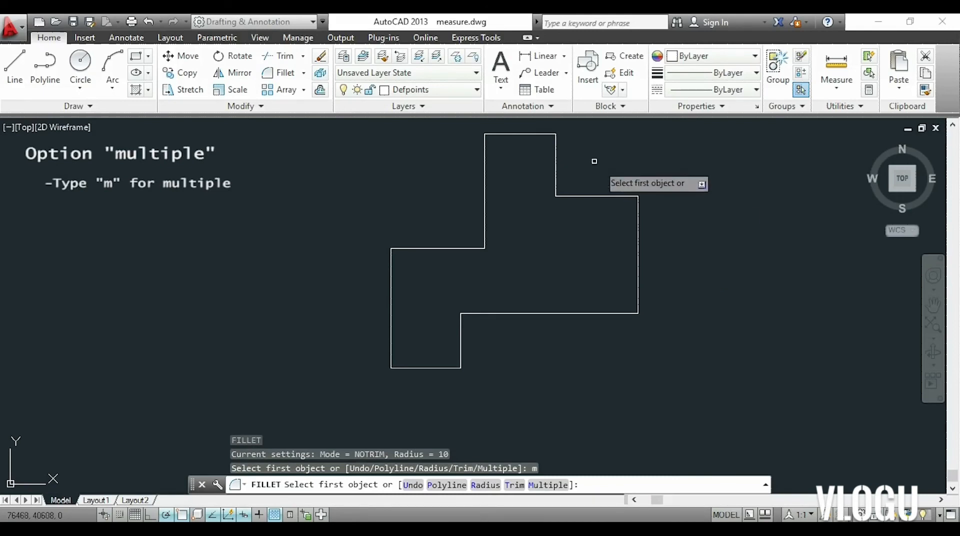
{"action": "left_click", "coordinate": [541, 134]}
{"action": "left_click", "coordinate": [555, 146]}
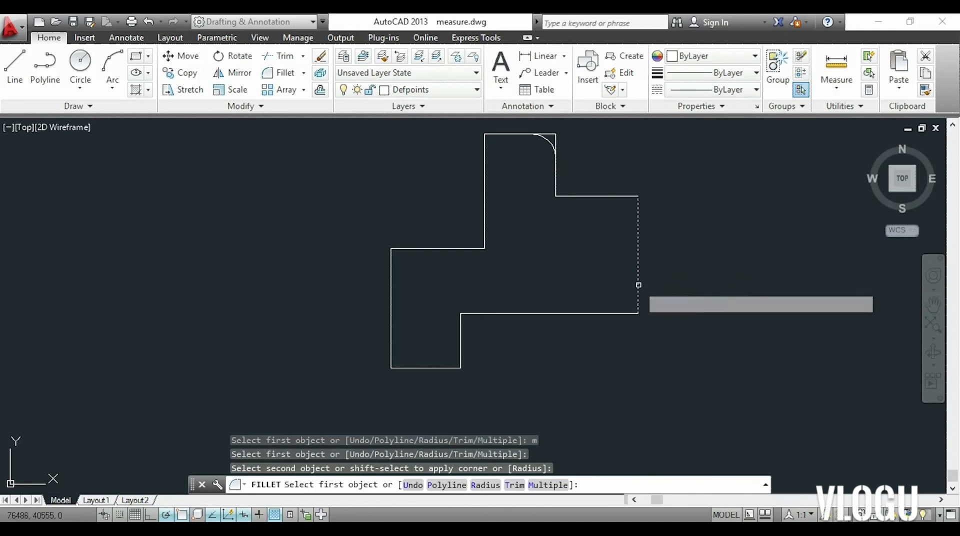
{"action": "left_click", "coordinate": [638, 283]}
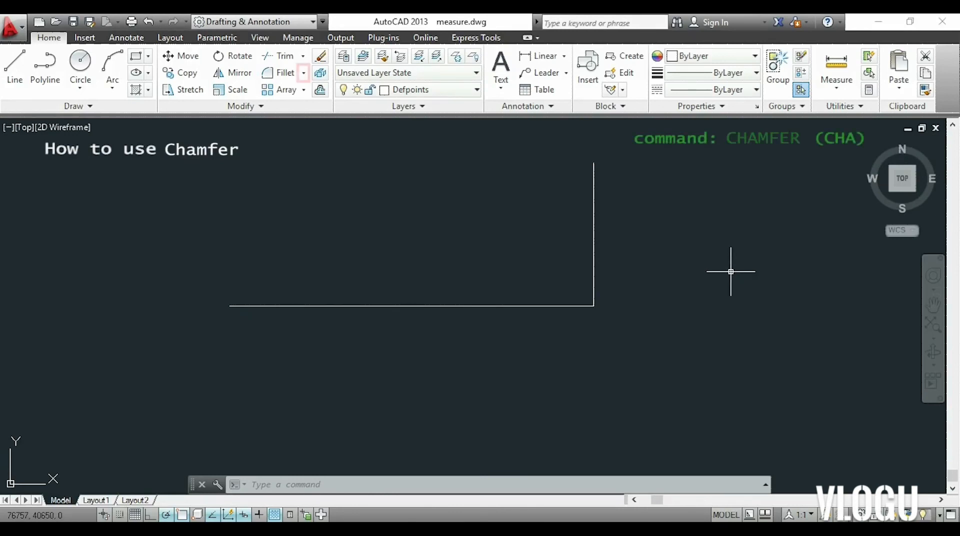
Chamfer the corner between the two lines with distances of 10 on the vertical line and 20 on the horizontal line.
{"action": "left_click", "coordinate": [303, 75]}
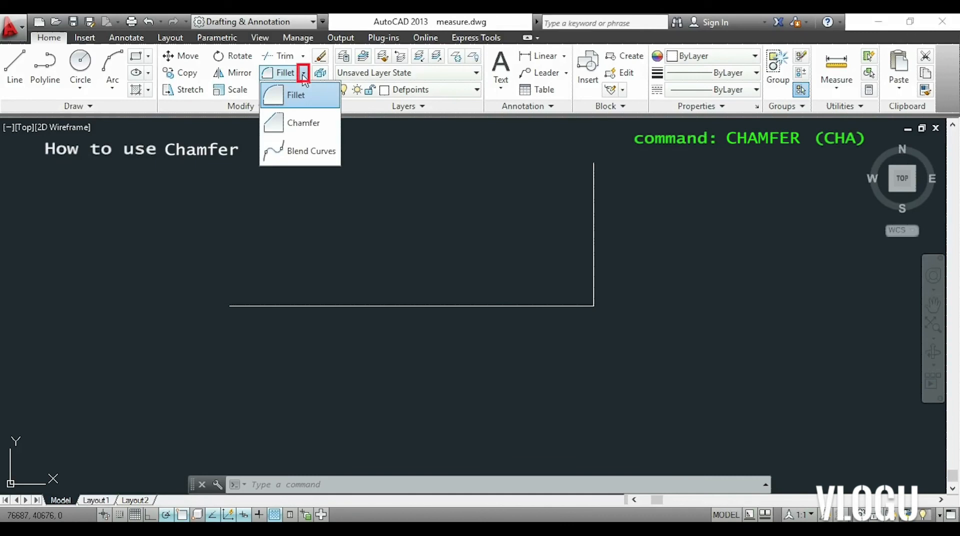
{"action": "left_click", "coordinate": [299, 123]}
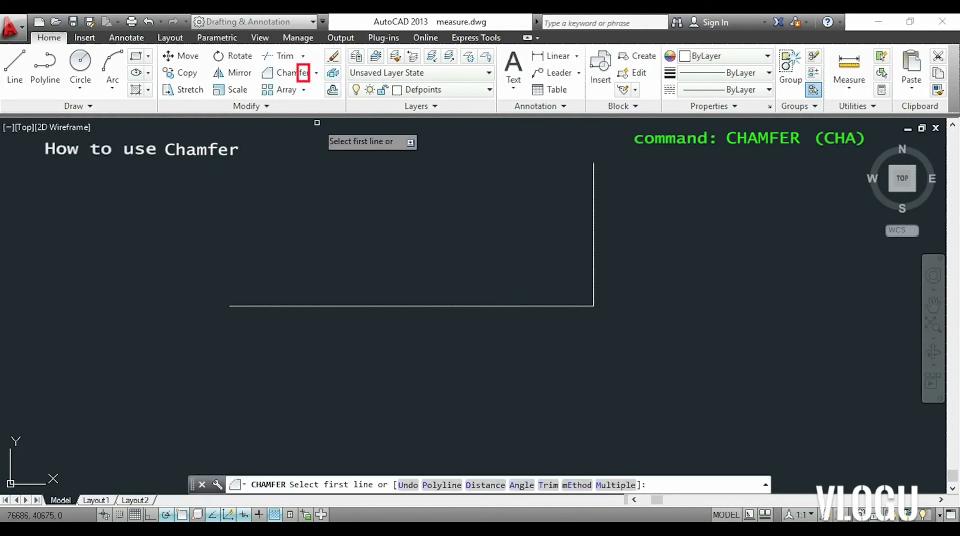
{"action": "type", "text": "d"}
{"action": "key", "text": "Return"}
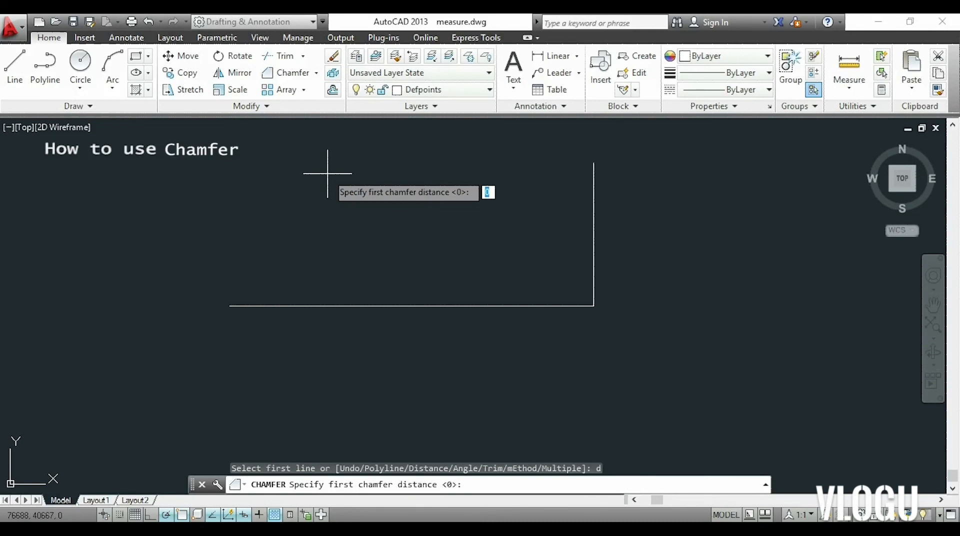
{"action": "type", "text": "10"}
{"action": "key", "text": "Return"}
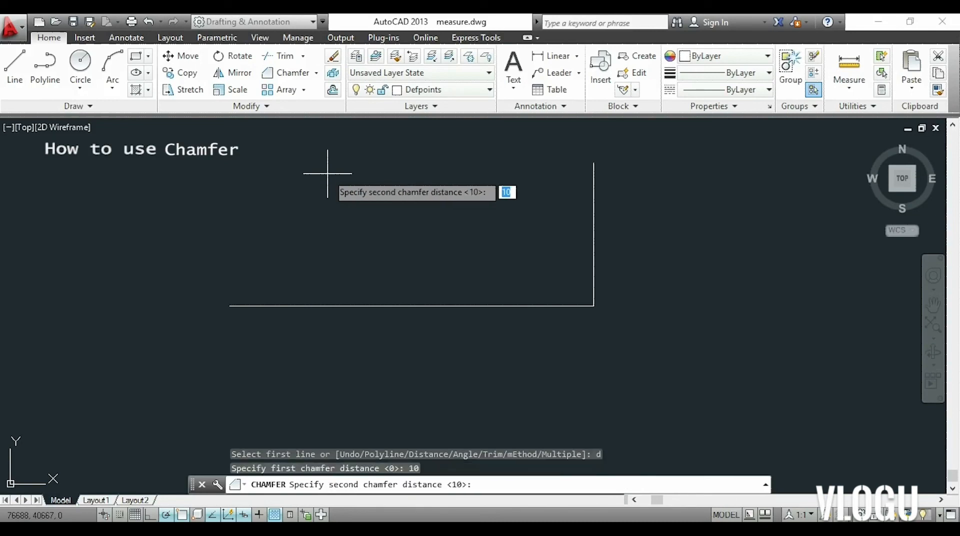
{"action": "type", "text": "20"}
{"action": "key", "text": "Return"}
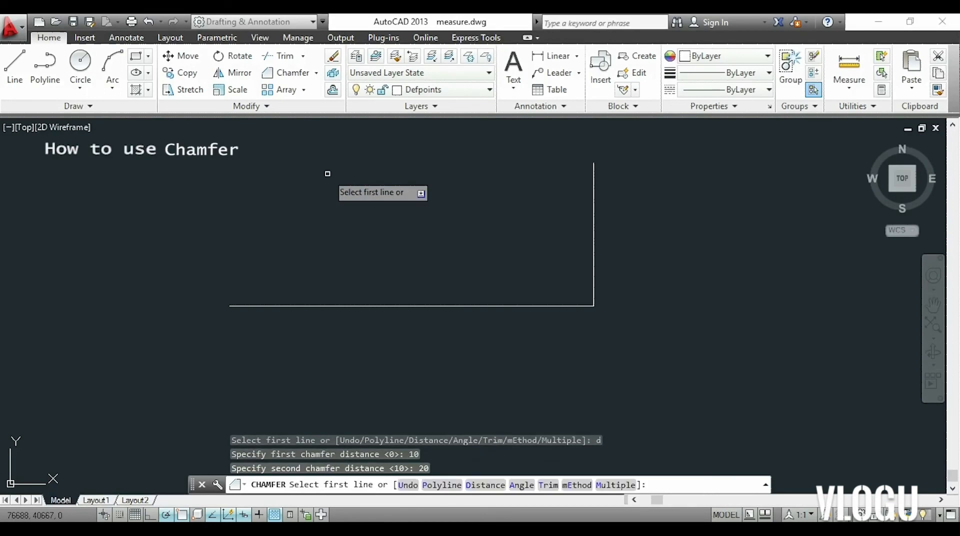
{"action": "left_click", "coordinate": [593, 253]}
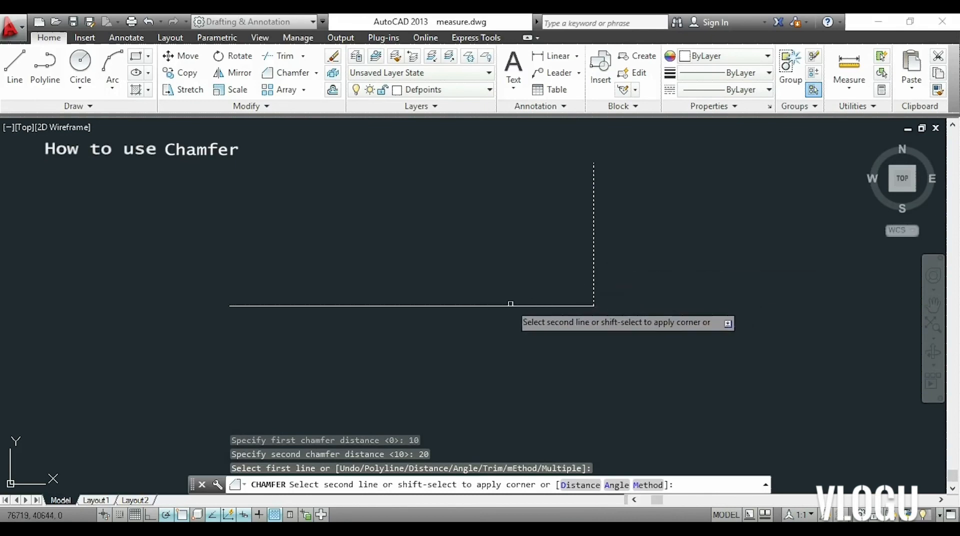
{"action": "left_click", "coordinate": [507, 307]}
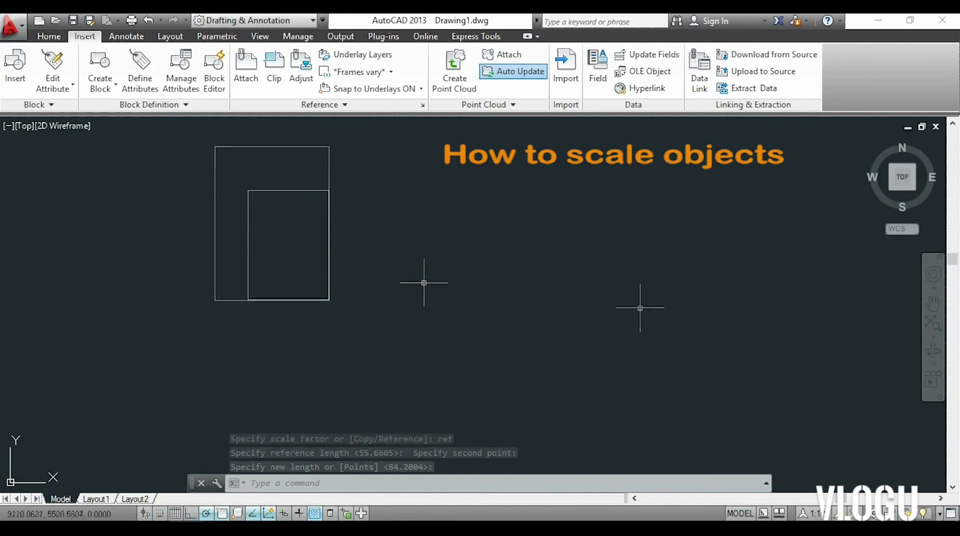
{"action": "left_click", "coordinate": [640, 307]}
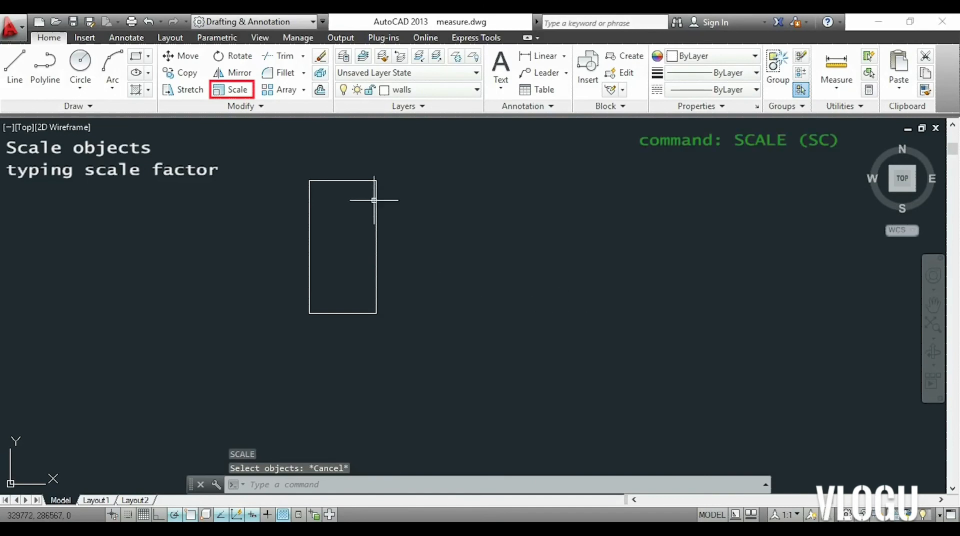
Scale up the whole rectangle about its lower-right corner, picking the scale factor freely with a point just inside that corner.
{"action": "left_click", "coordinate": [240, 92]}
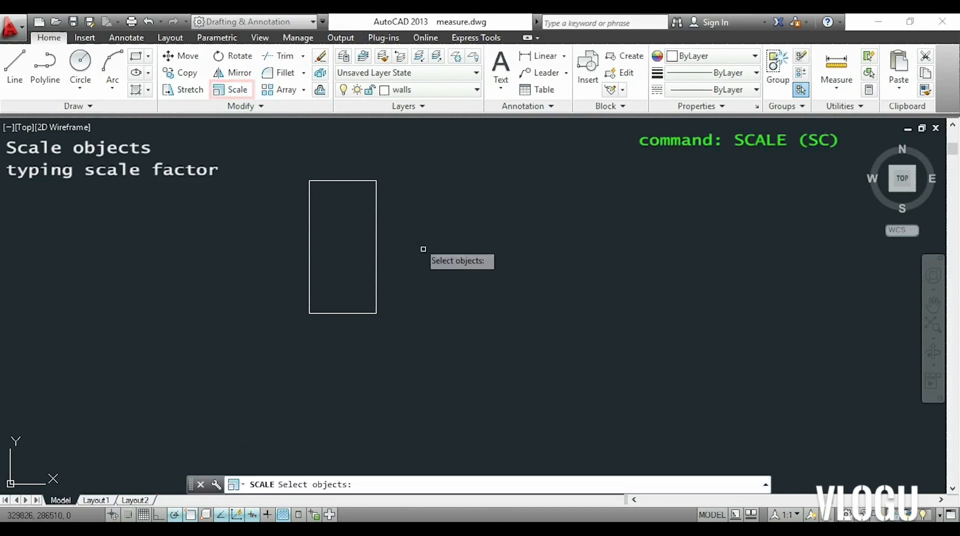
{"action": "left_click", "coordinate": [461, 332]}
{"action": "left_click", "coordinate": [272, 148]}
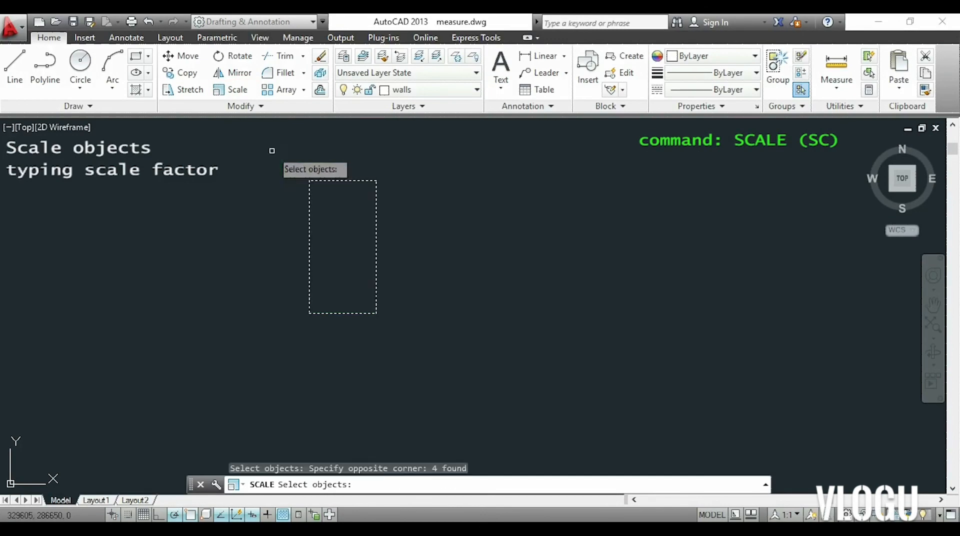
{"action": "key", "text": "Return"}
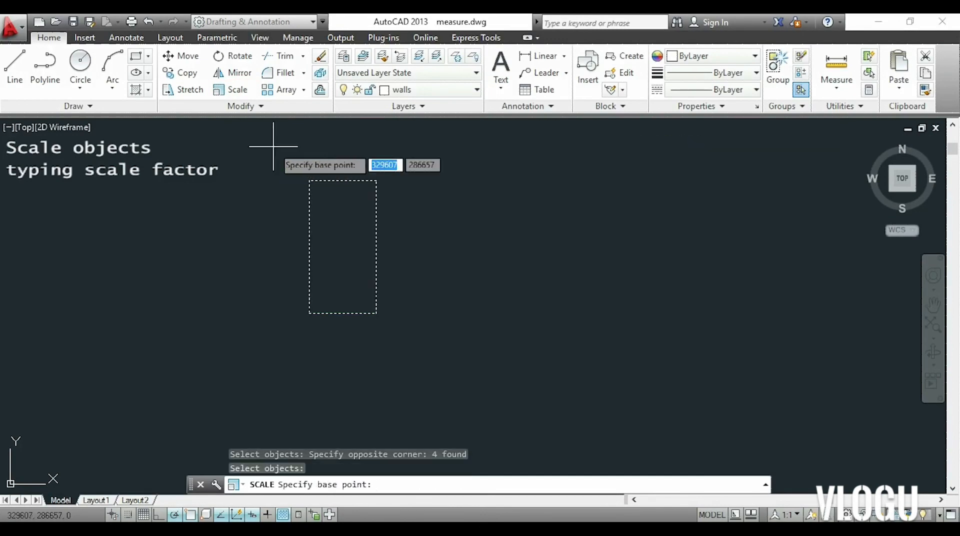
{"action": "left_click", "coordinate": [376, 314]}
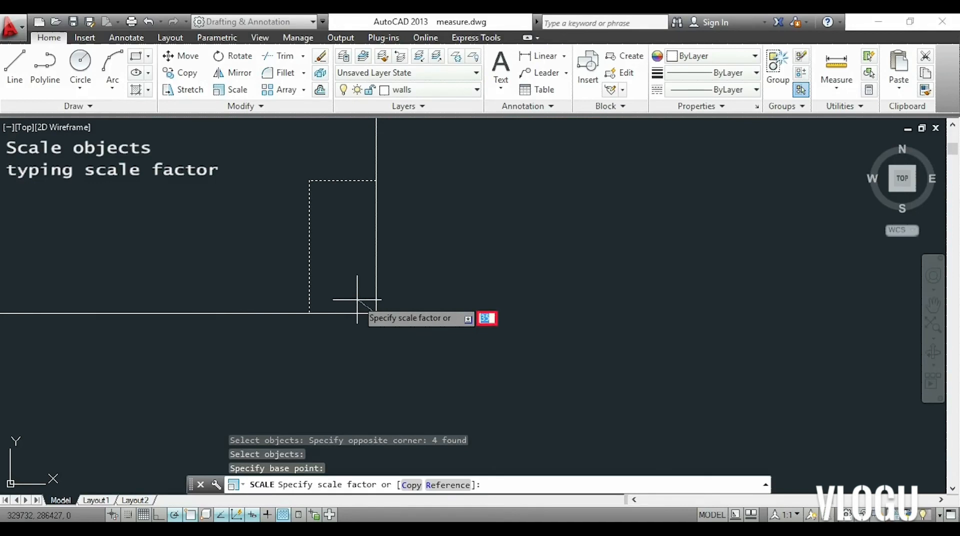
{"action": "left_click", "coordinate": [358, 300]}
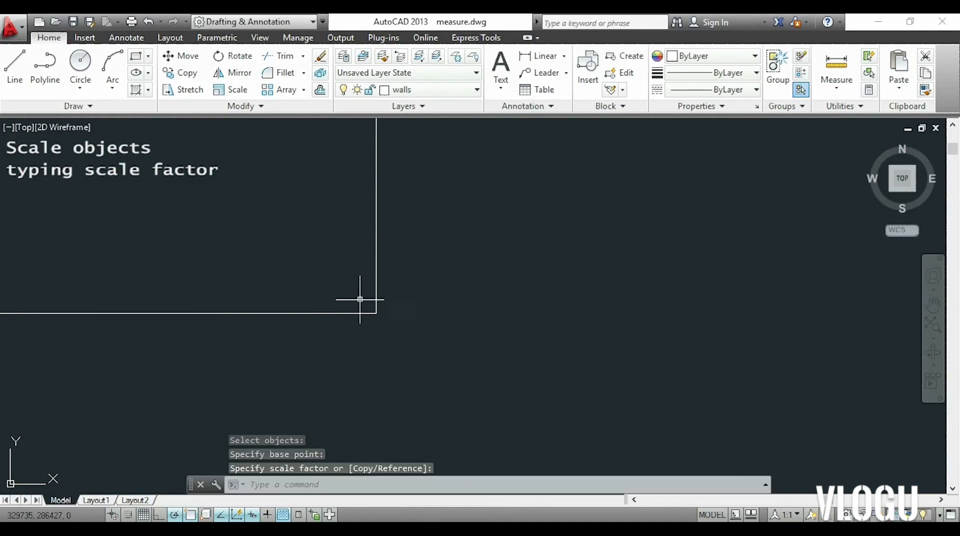
{"action": "scroll", "coordinate": [469, 262], "scroll_direction": "down", "scroll_amount": 2}
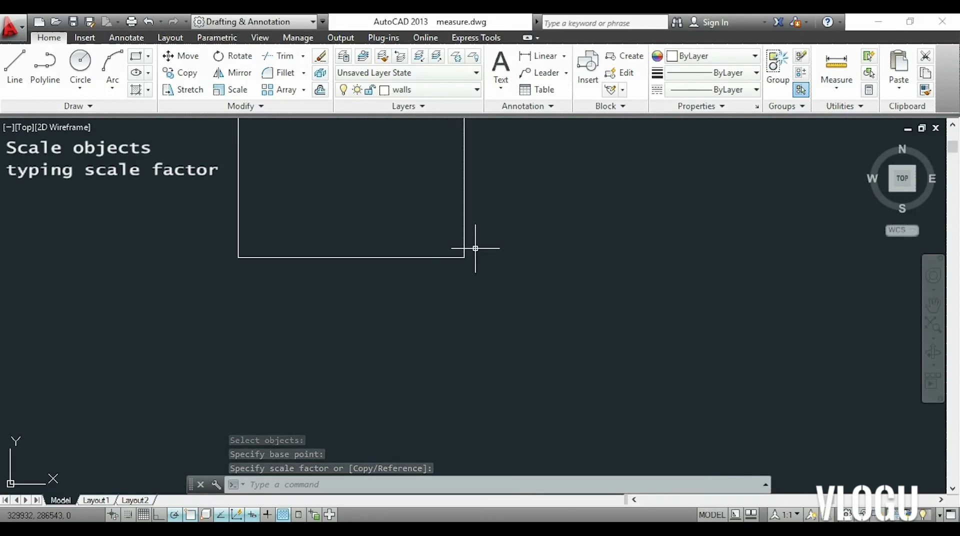
Scale the whole rectangle by a factor of 2 about its lower-right corner.
{"action": "mouse_move", "coordinate": [508, 178]}
{"action": "middle_mouse_down"}
{"action": "mouse_move", "coordinate": [512, 299]}
{"action": "mouse_move", "coordinate": [523, 306]}
{"action": "middle_mouse_up"}
{"action": "scroll", "coordinate": [522, 302], "scroll_direction": "down", "scroll_amount": 3}
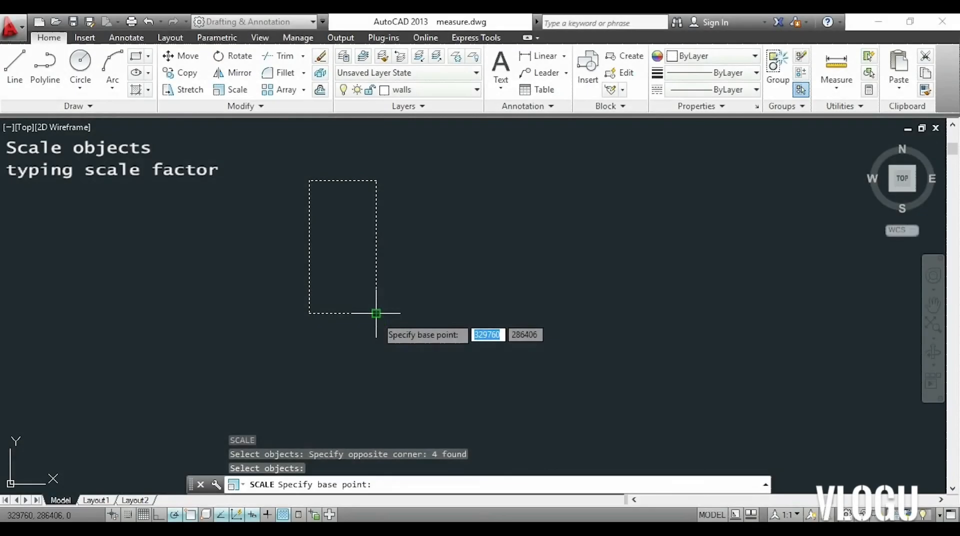
{"action": "left_click", "coordinate": [376, 313]}
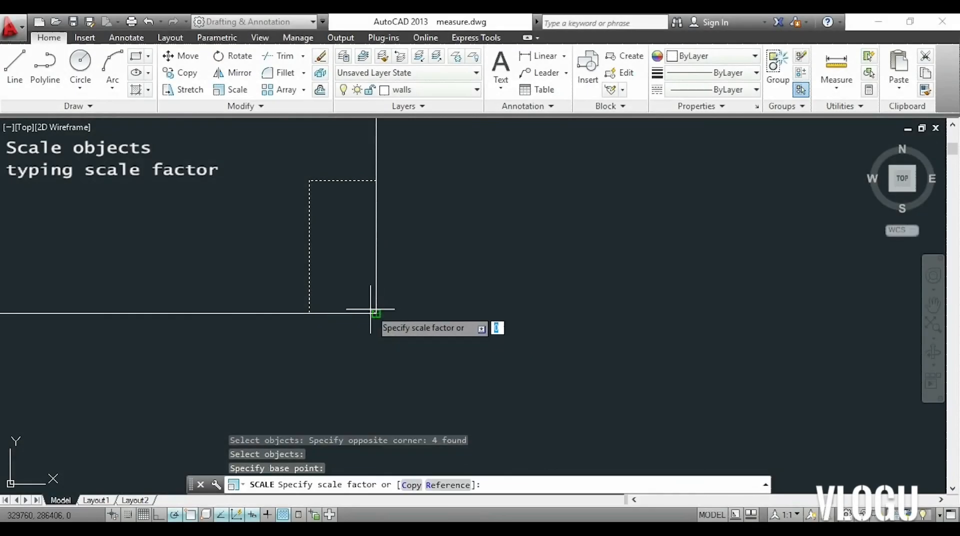
{"action": "type", "text": "2"}
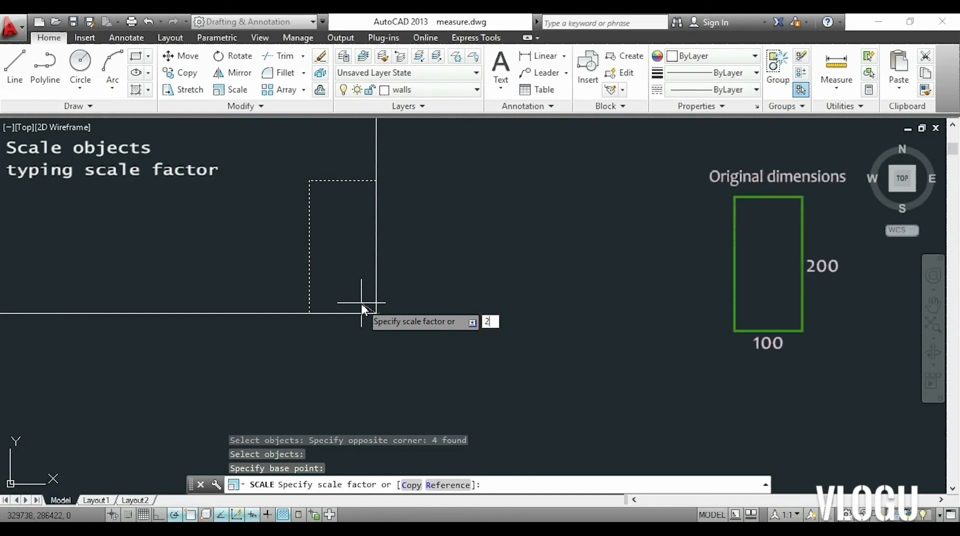
{"action": "key", "text": "Return"}
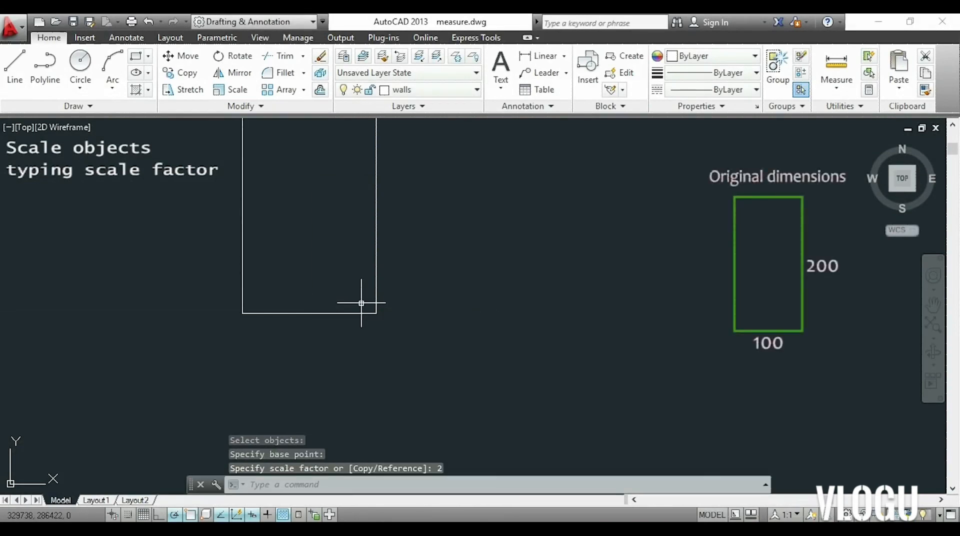
Measure the length of the rectangle's bottom edge with the Distance command, starting from its lower-right corner.
{"action": "type", "text": "di"}
{"action": "key", "text": "Return"}
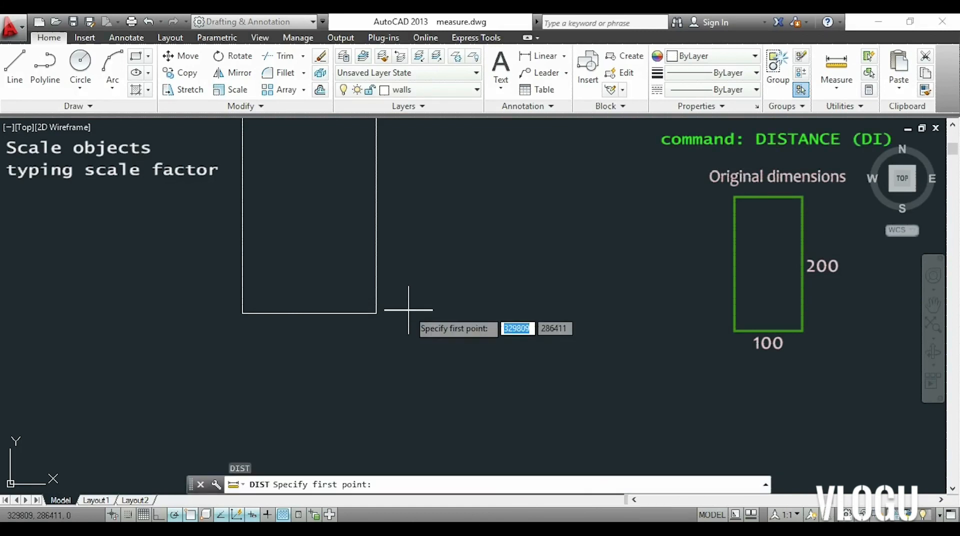
{"action": "left_click", "coordinate": [376, 313]}
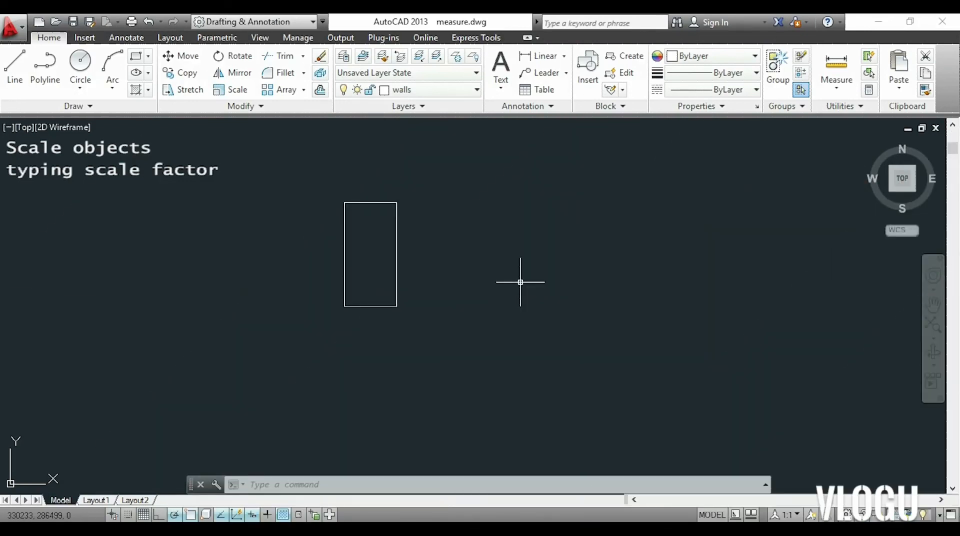
Scale the whole rectangle down by a factor of 0.5 about its lower-right corner.
{"action": "type", "text": "sc"}
{"action": "key", "text": "Return"}
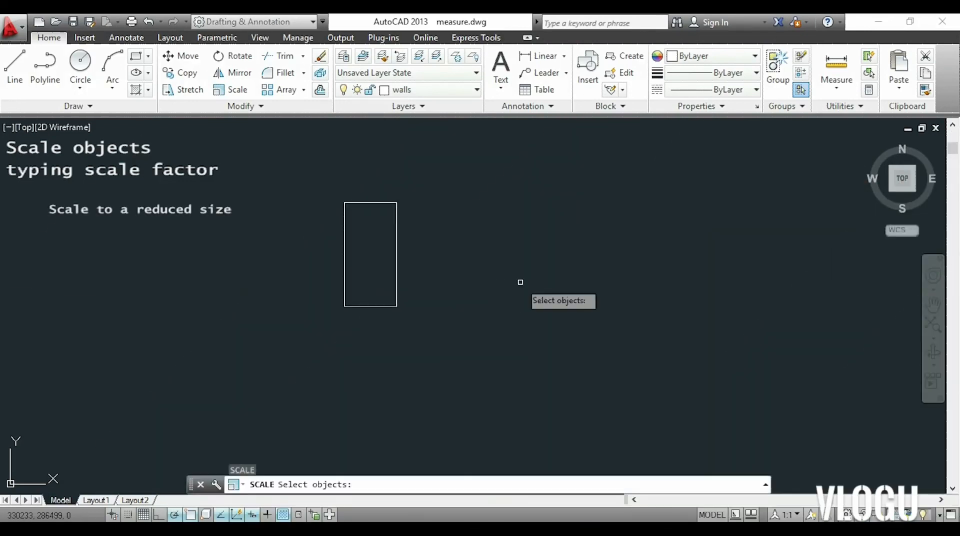
{"action": "left_click", "coordinate": [492, 327]}
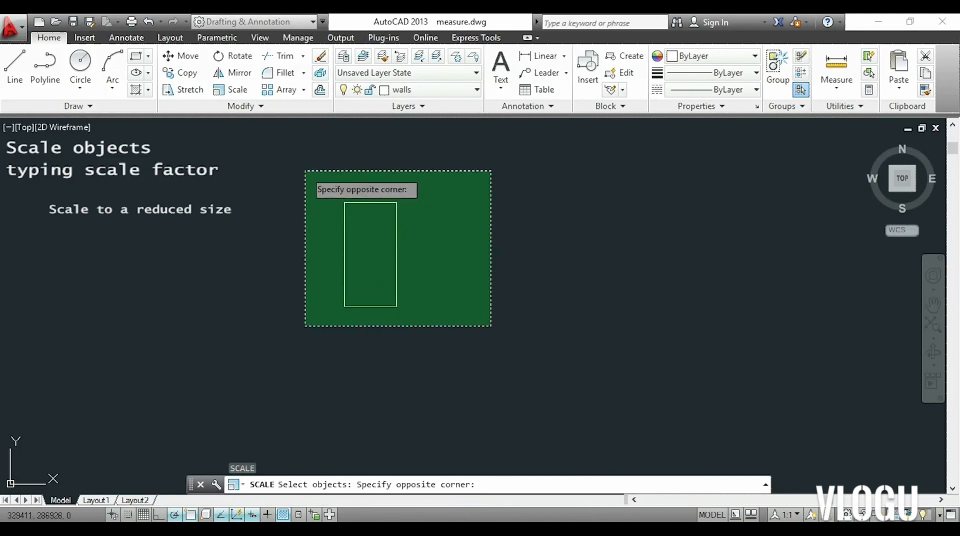
{"action": "left_click", "coordinate": [305, 169]}
{"action": "key", "text": "Return"}
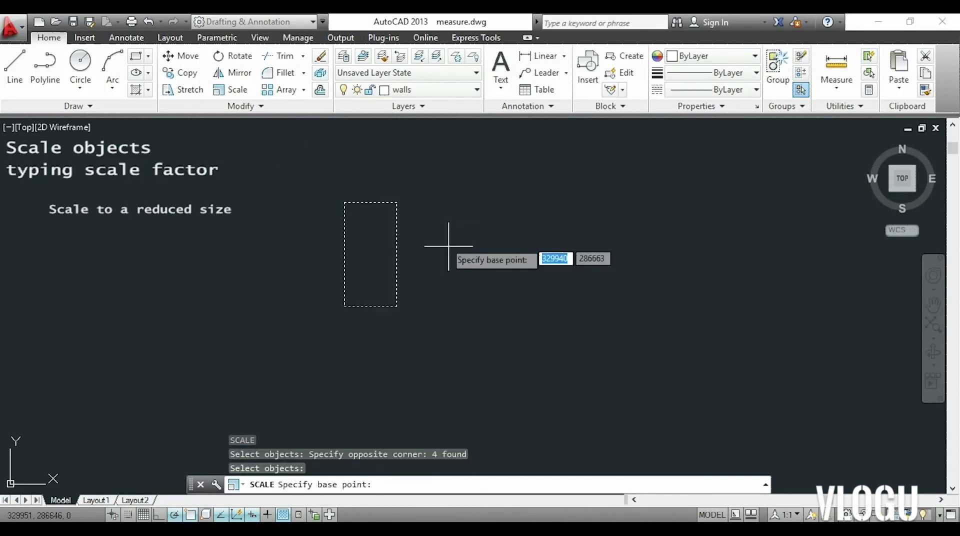
{"action": "left_click", "coordinate": [397, 306]}
{"action": "type", "text": "0"}
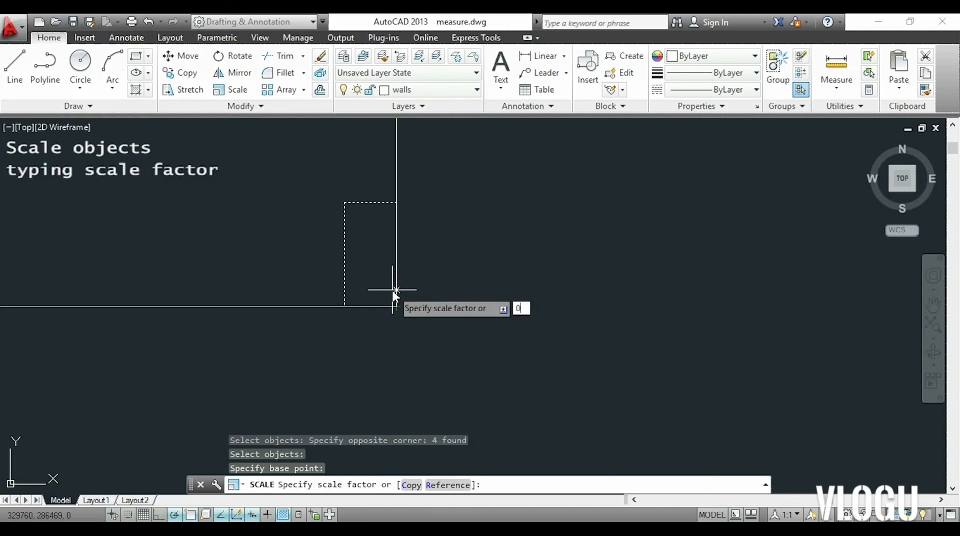
{"action": "type", "text": ".5"}
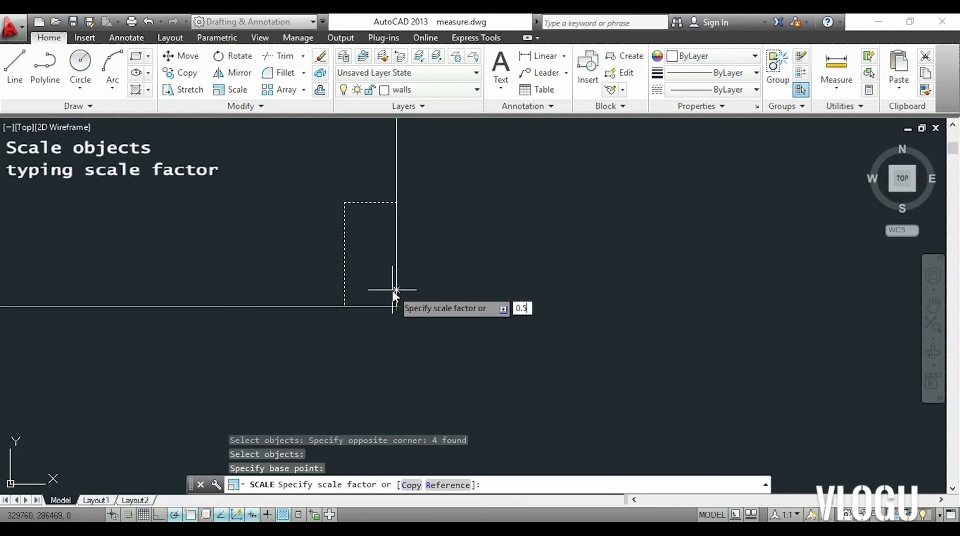
{"action": "key", "text": "Return"}
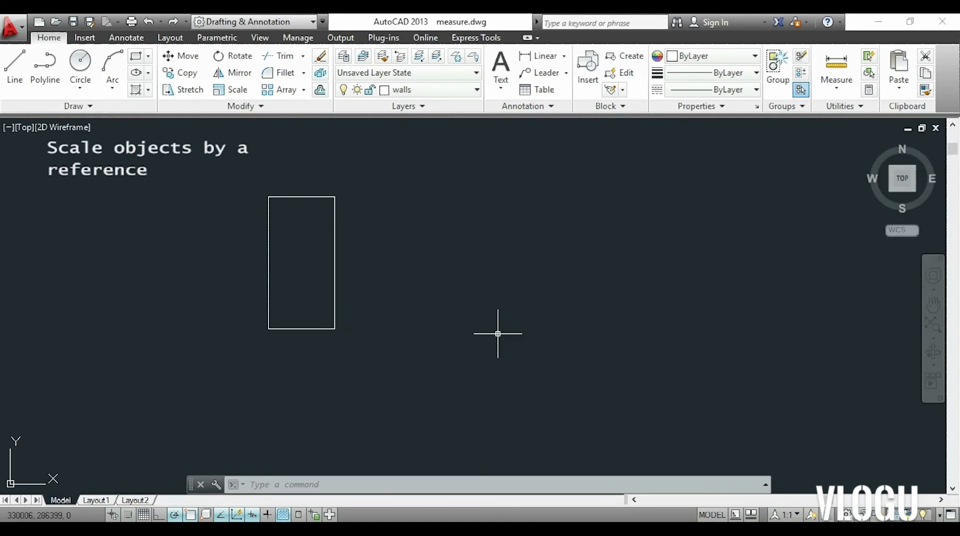
Scale the whole rectangle about its lower-right corner by Reference, using its right edge as the reference length and 350 as the new length.
{"action": "type", "text": "c"}
{"action": "key", "text": "Return"}
{"action": "left_click", "coordinate": [498, 333]}
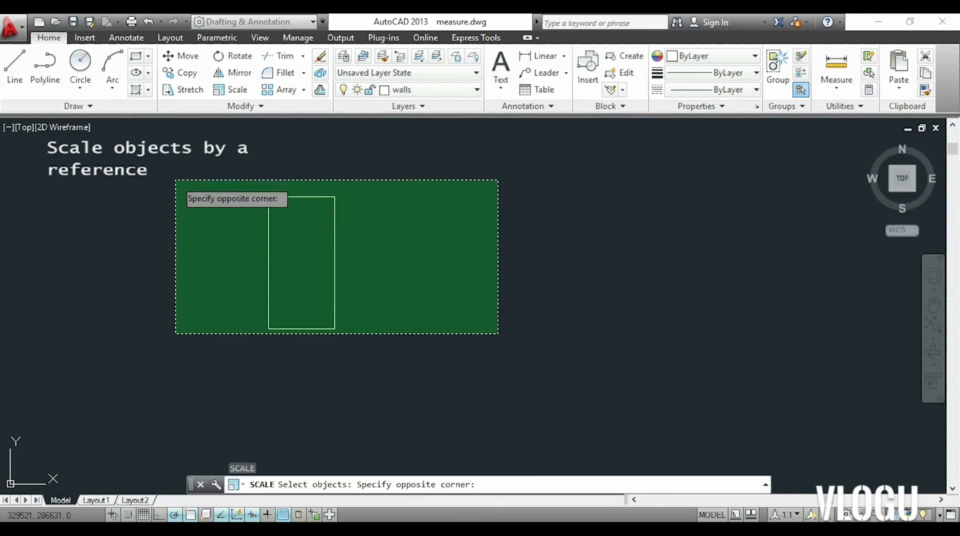
{"action": "left_click", "coordinate": [176, 180]}
{"action": "key", "text": "Return"}
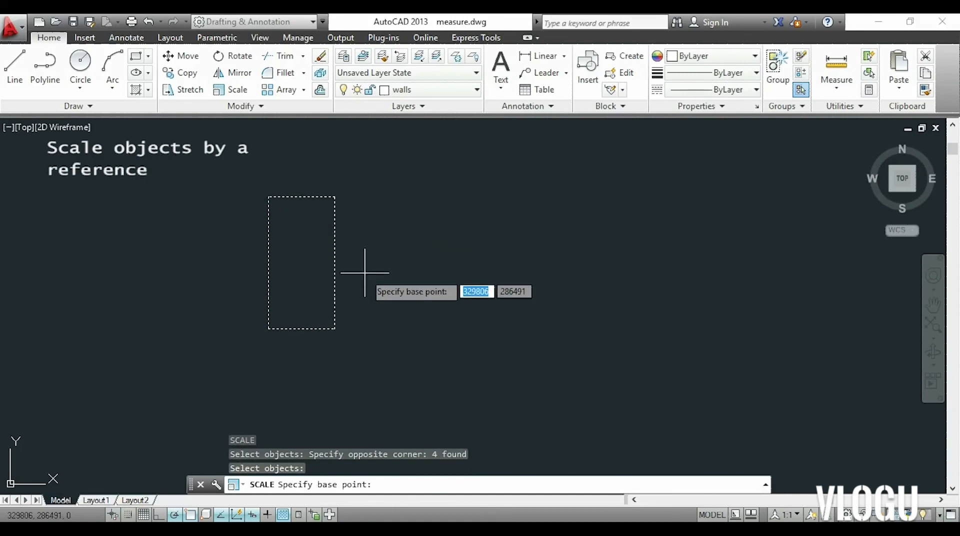
{"action": "left_click", "coordinate": [334, 329]}
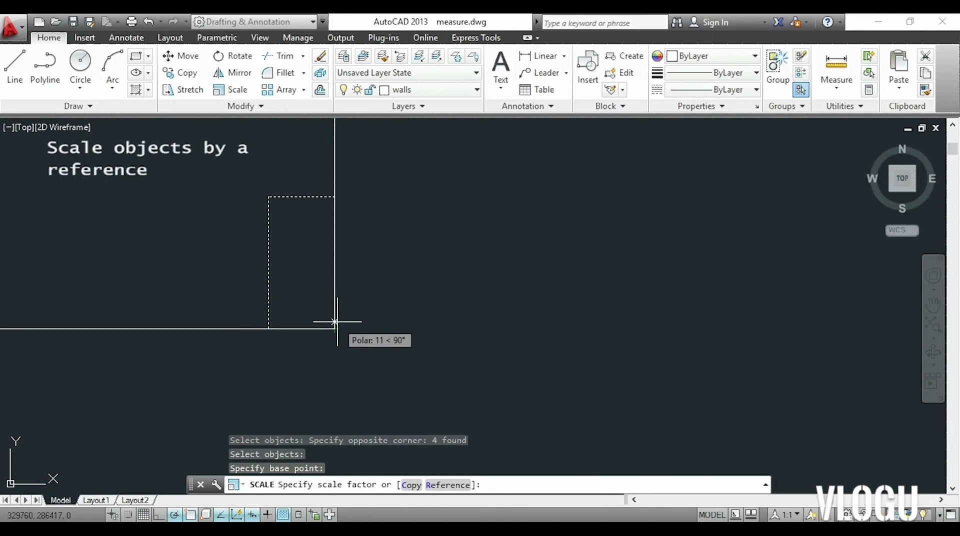
{"action": "type", "text": "ref"}
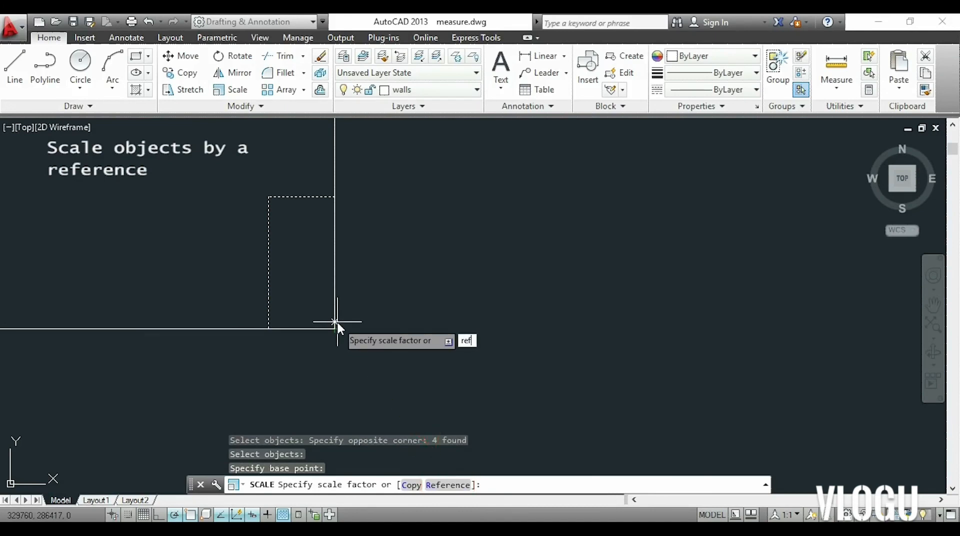
{"action": "key", "text": "Return"}
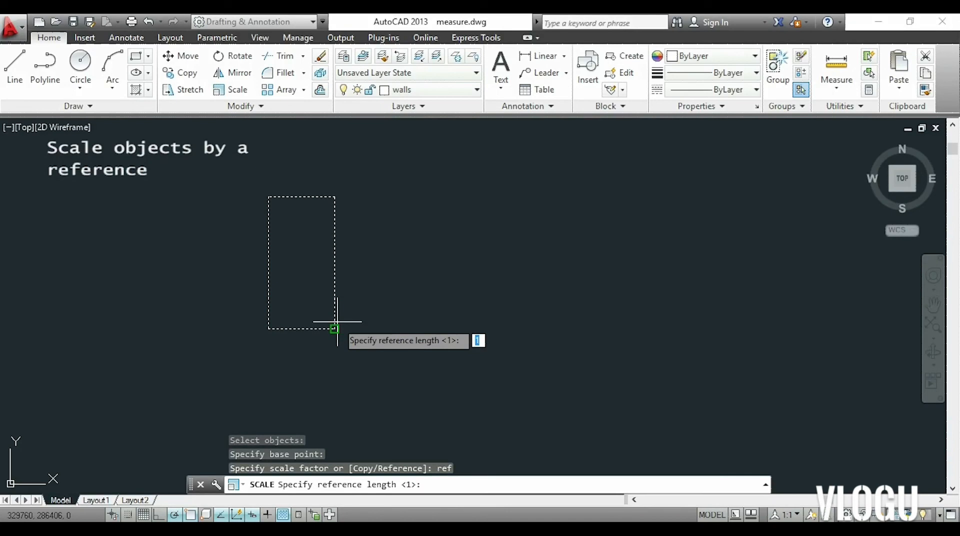
{"action": "left_click", "coordinate": [334, 328]}
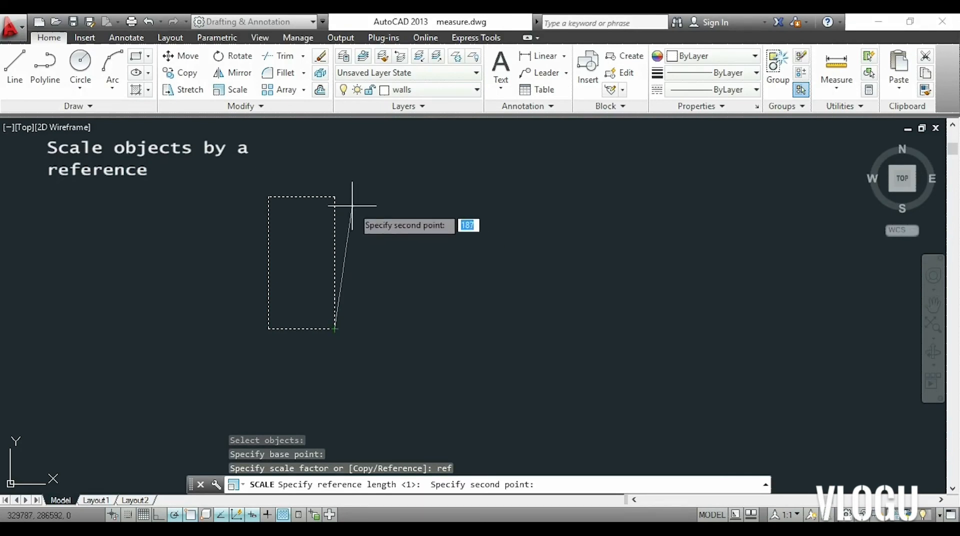
{"action": "left_click", "coordinate": [334, 196]}
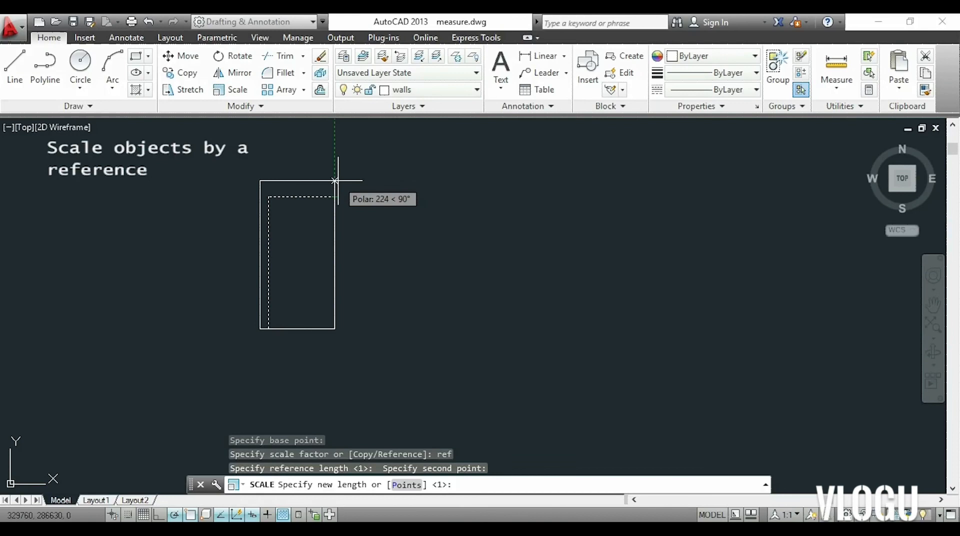
{"action": "type", "text": "350"}
{"action": "key", "text": "Return"}
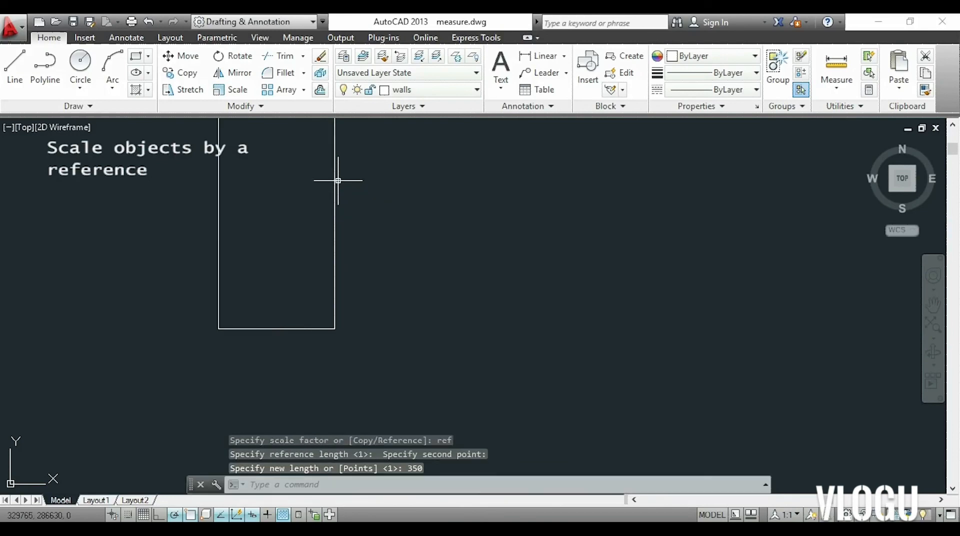
{"action": "scroll", "coordinate": [377, 182], "scroll_direction": "down", "scroll_amount": 2}
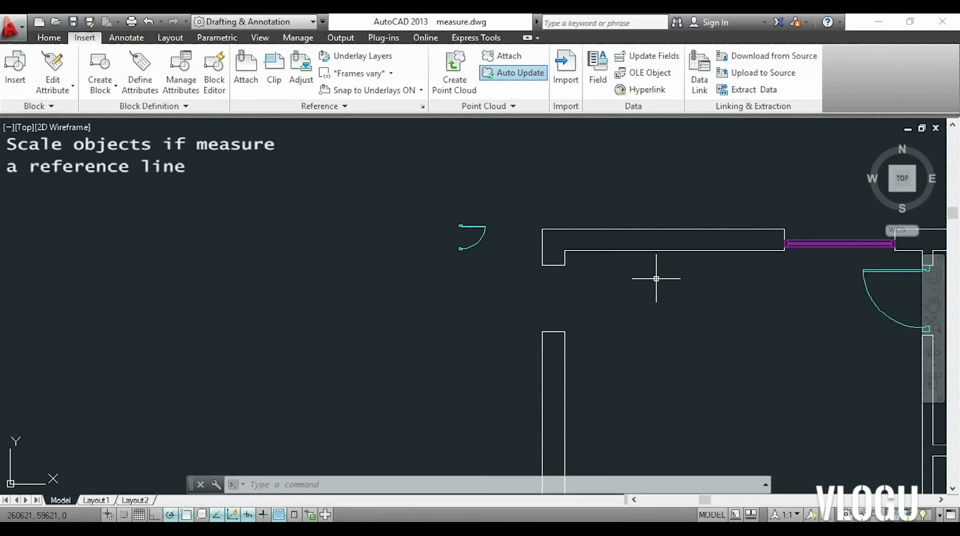
Start scaling the small door outside the floor plan's wall, with the top-right corner of its upper jamb as base point.
{"action": "mouse_move", "coordinate": [657, 280]}
{"action": "middle_mouse_down"}
{"action": "mouse_move", "coordinate": [568, 230]}
{"action": "mouse_move", "coordinate": [535, 230]}
{"action": "mouse_move", "coordinate": [542, 234]}
{"action": "middle_mouse_up"}
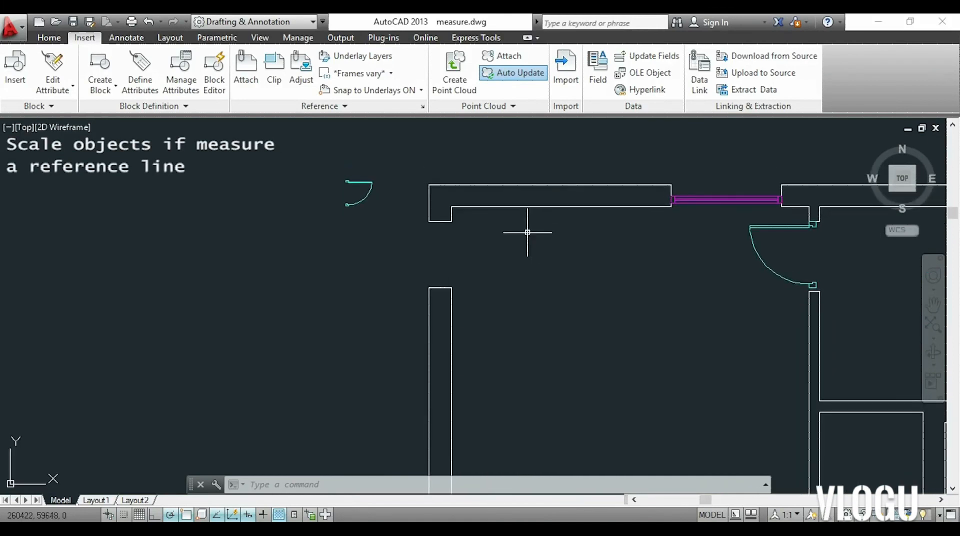
{"action": "scroll", "coordinate": [545, 250], "scroll_direction": "up", "scroll_amount": 2}
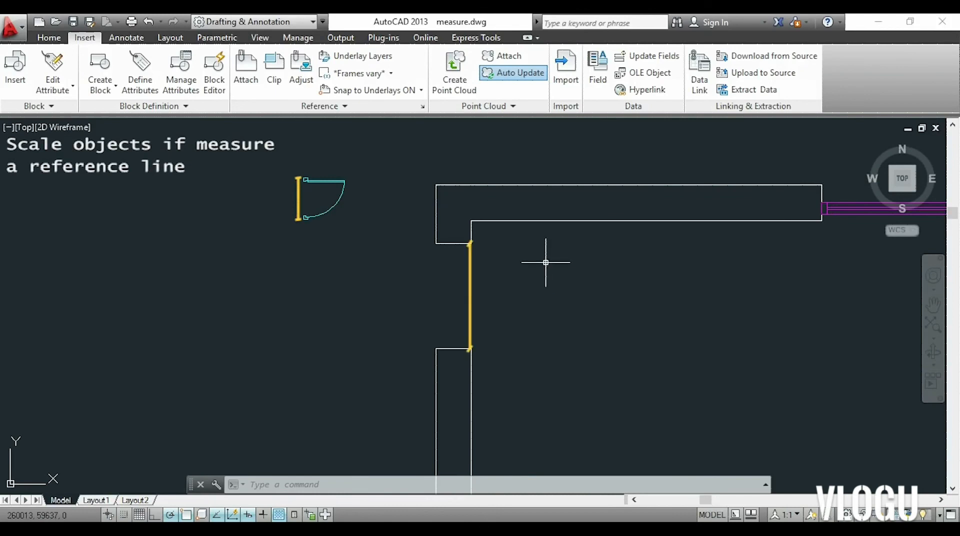
{"action": "type", "text": "sc"}
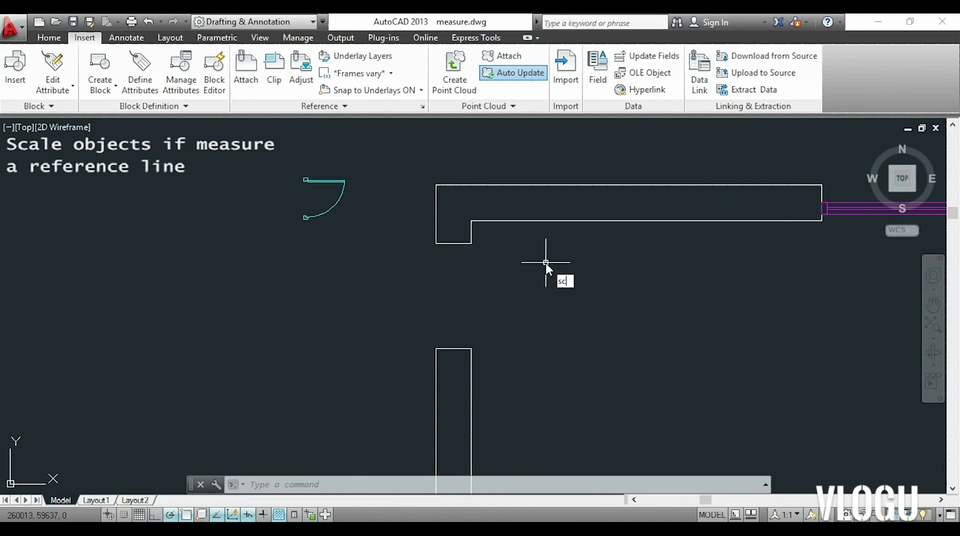
{"action": "key", "text": "Return"}
{"action": "left_click", "coordinate": [278, 168]}
{"action": "left_click", "coordinate": [370, 234]}
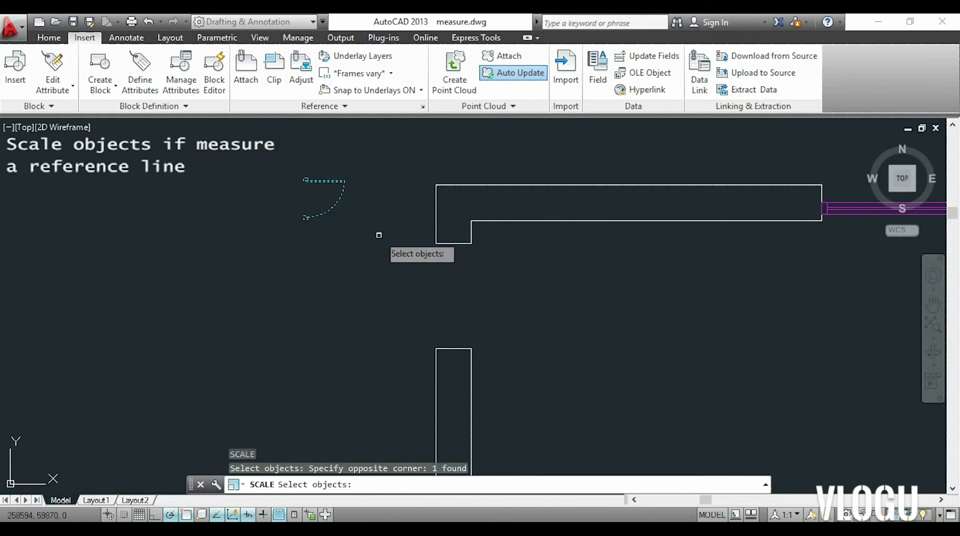
{"action": "key", "text": "Return"}
{"action": "scroll", "coordinate": [327, 190], "scroll_direction": "up", "scroll_amount": 4}
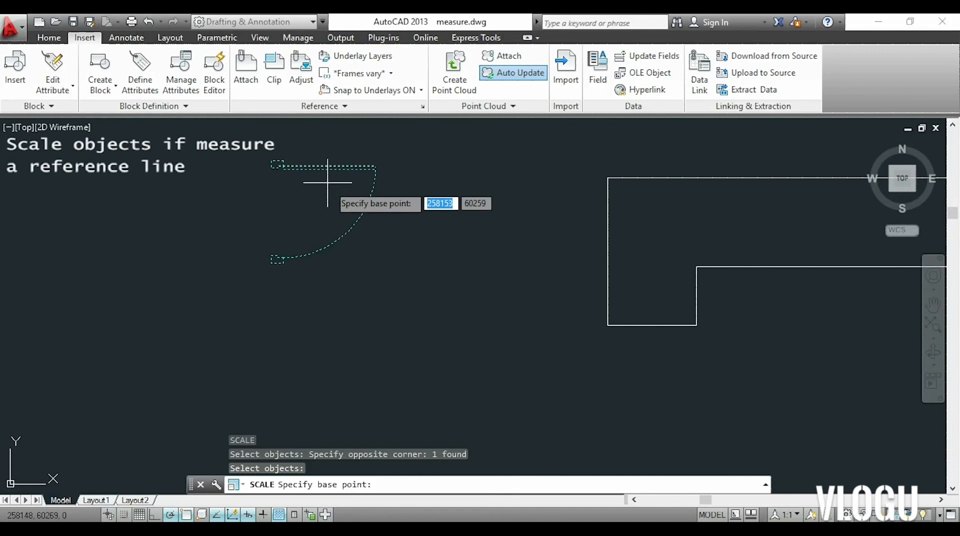
{"action": "scroll", "coordinate": [302, 154], "scroll_direction": "up", "scroll_amount": 4}
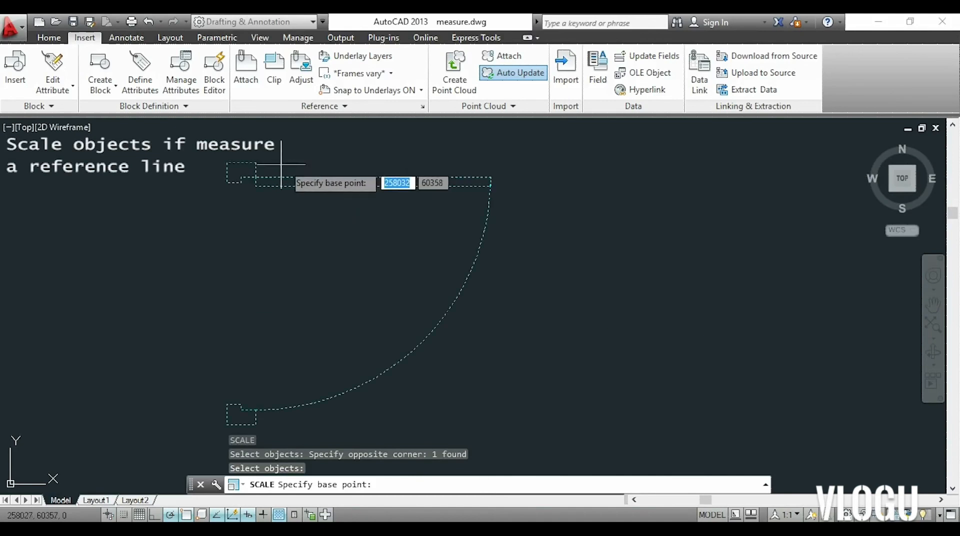
{"action": "left_click", "coordinate": [255, 163]}
Choose the Reference option and define the reference length from the upper jamb's top-right corner to the lower jamb's bottom-right corner.
{"action": "type", "text": "ref"}
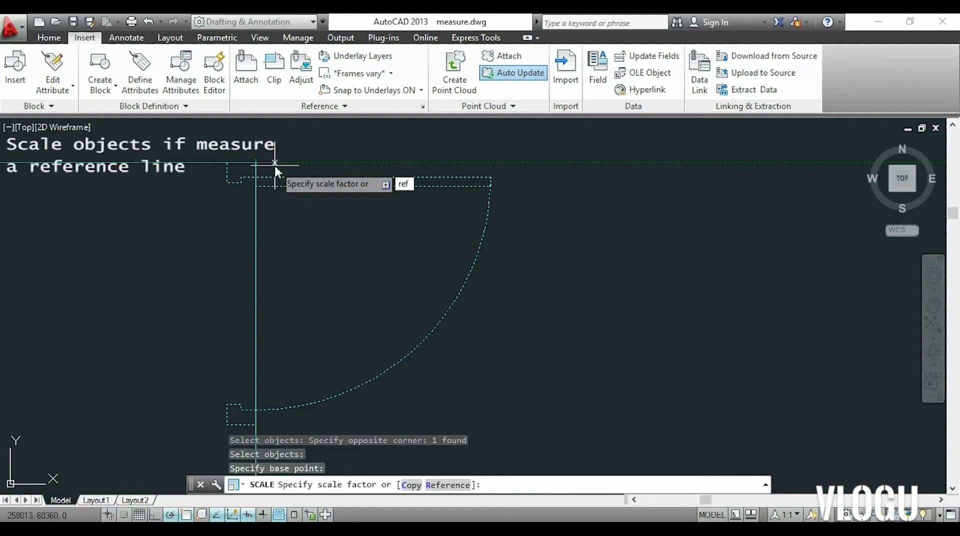
{"action": "key", "text": "Return"}
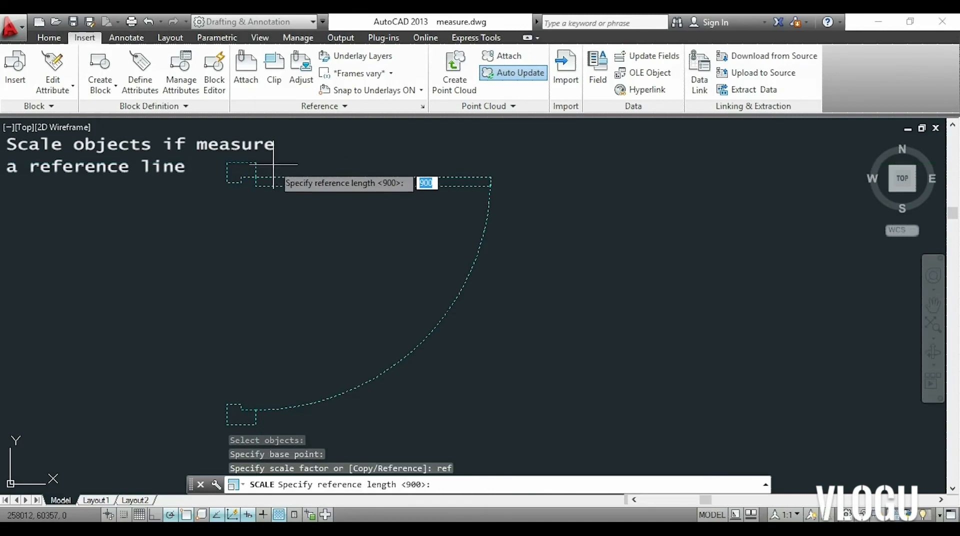
{"action": "left_click", "coordinate": [256, 162]}
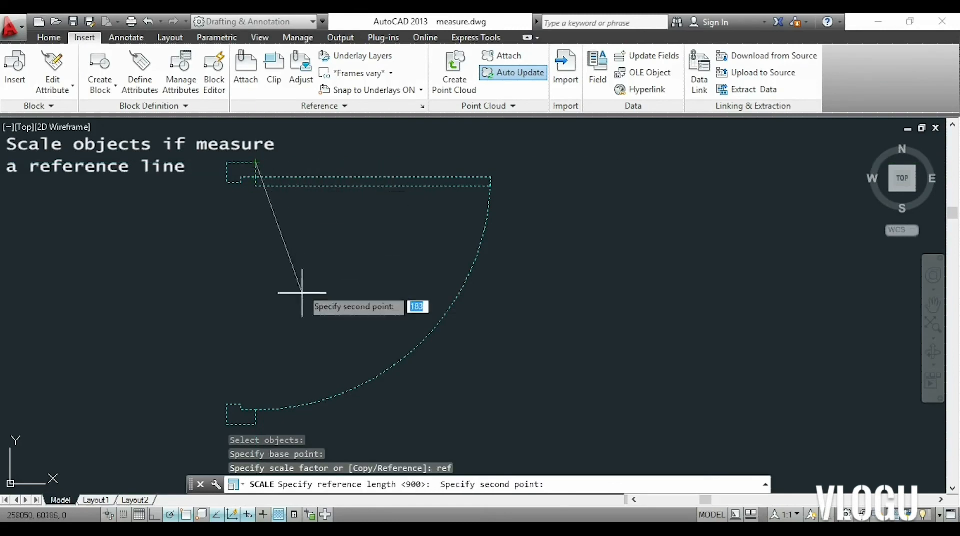
{"action": "middle_click_drag", "start_coordinate": [284, 338], "coordinate": [347, 285]}
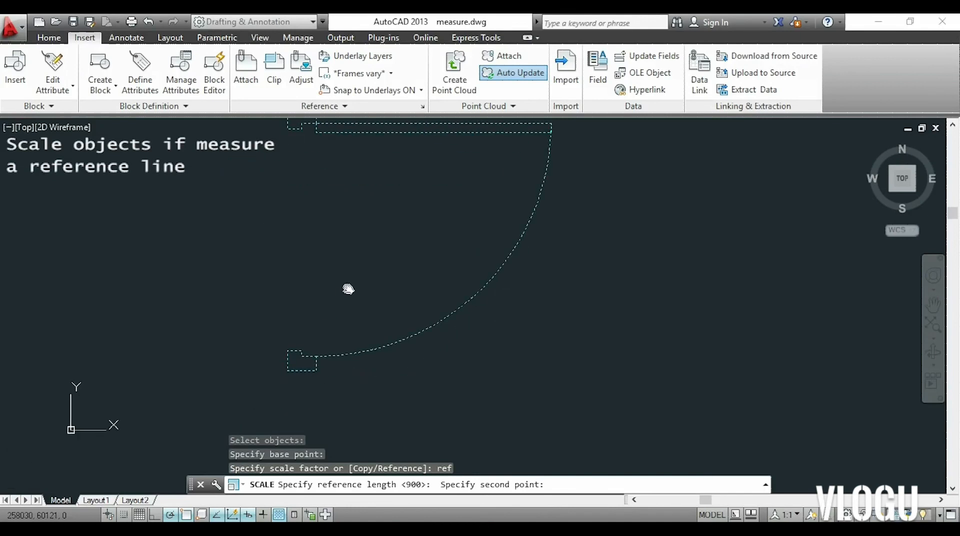
{"action": "left_click", "coordinate": [315, 370]}
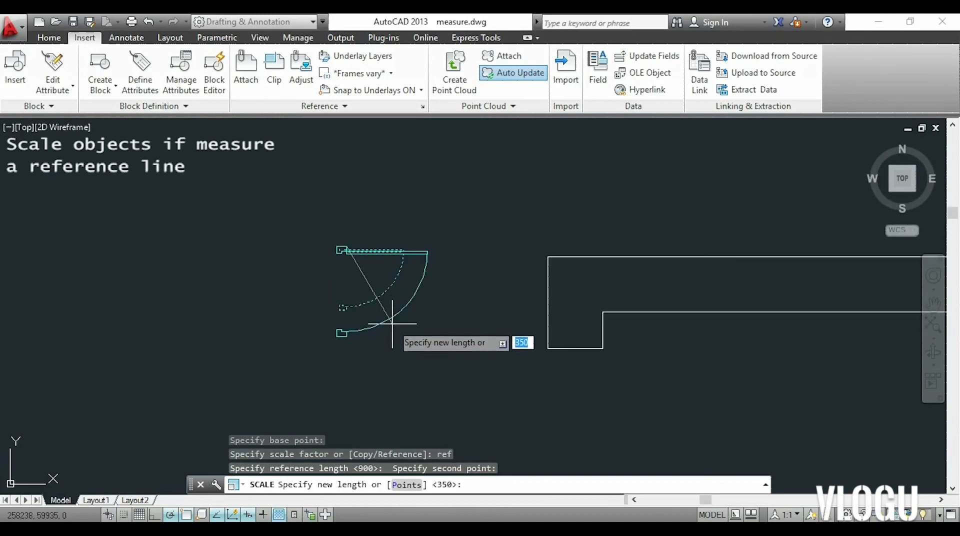
Define the door's new length with the Points option, picking the two inner corners of the wall opening.
{"action": "type", "text": "p"}
{"action": "key", "text": "Return"}
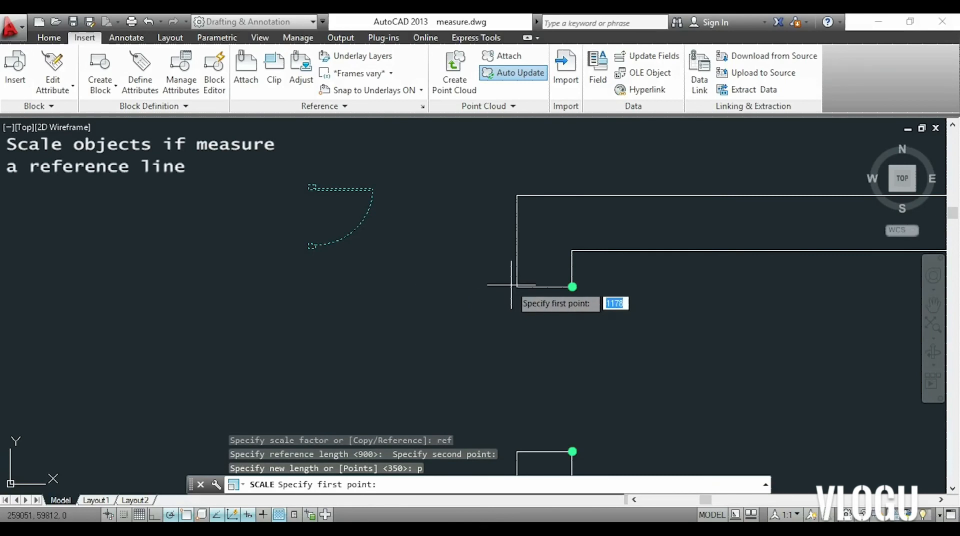
{"action": "left_click", "coordinate": [573, 287]}
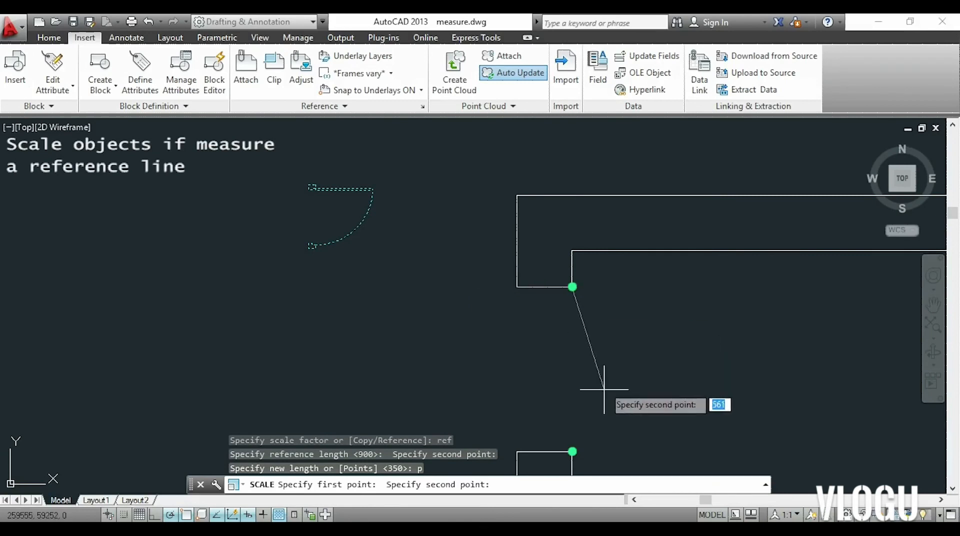
{"action": "left_click", "coordinate": [572, 451]}
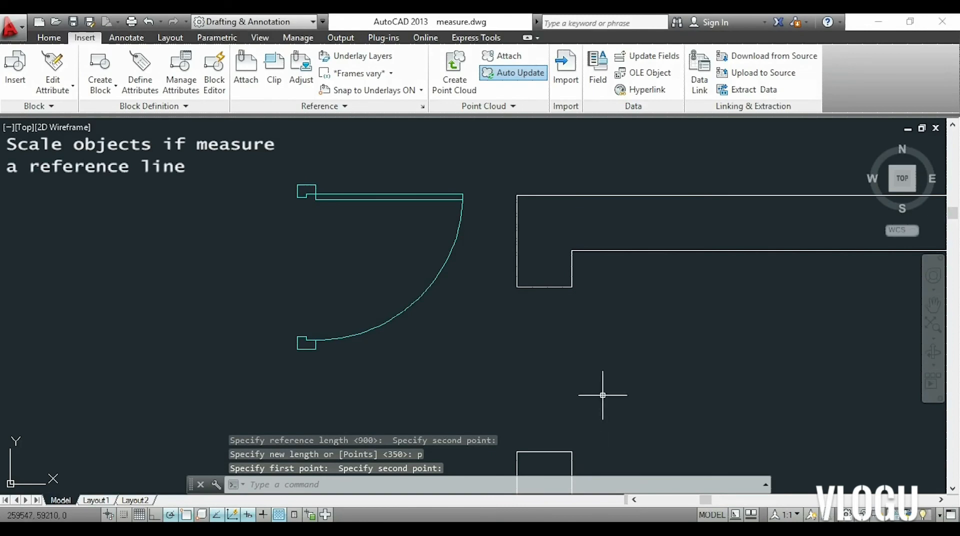
Move the scaled door into the wall opening, from its upper jamb's top-right corner to the opening's upper inner corner.
{"action": "type", "text": "mo"}
{"action": "key", "text": "Return"}
{"action": "type", "text": "m"}
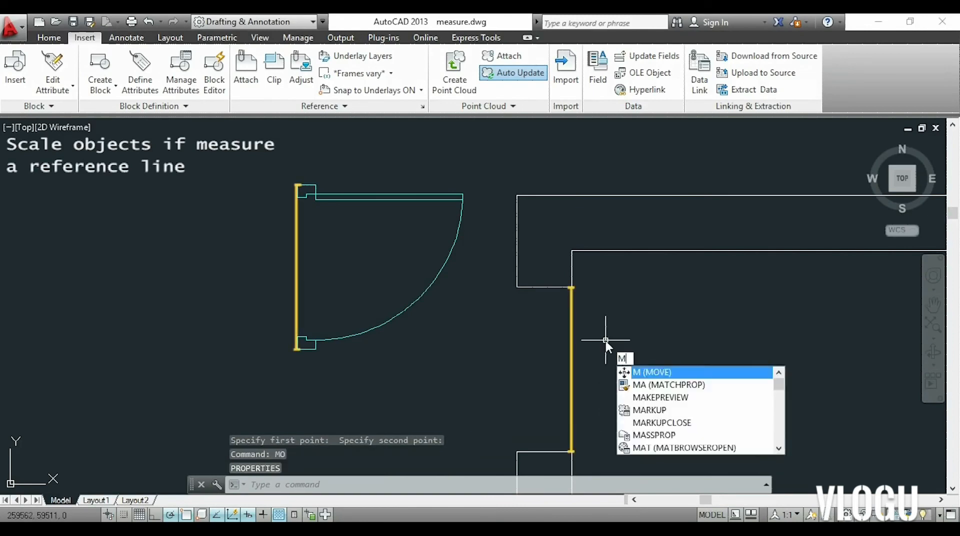
{"action": "key", "text": "Return"}
{"action": "left_click", "coordinate": [461, 203]}
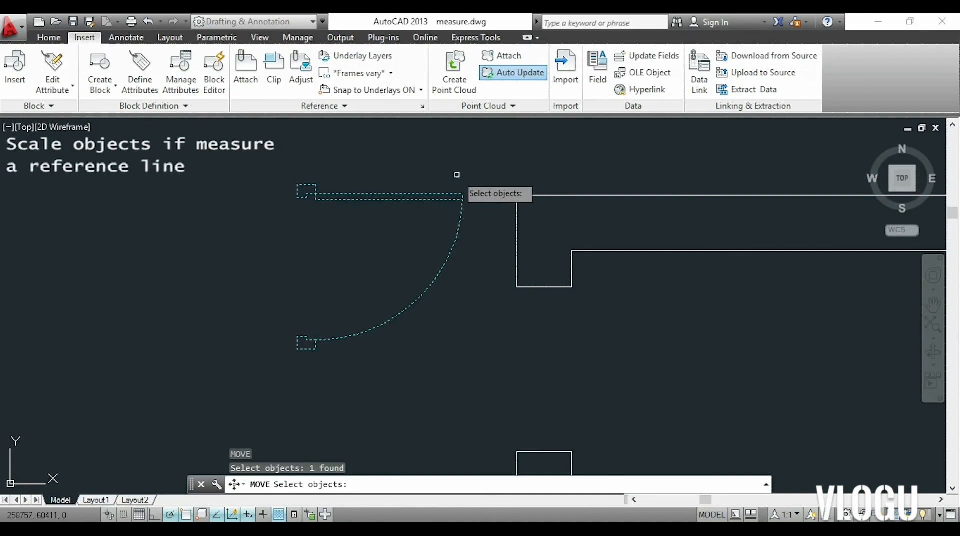
{"action": "key", "text": "Return"}
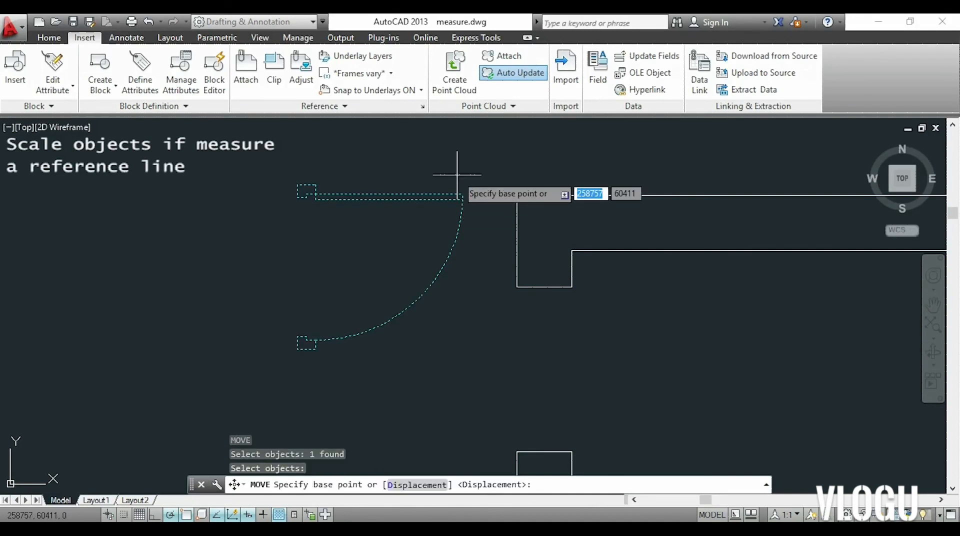
{"action": "left_click", "coordinate": [316, 184]}
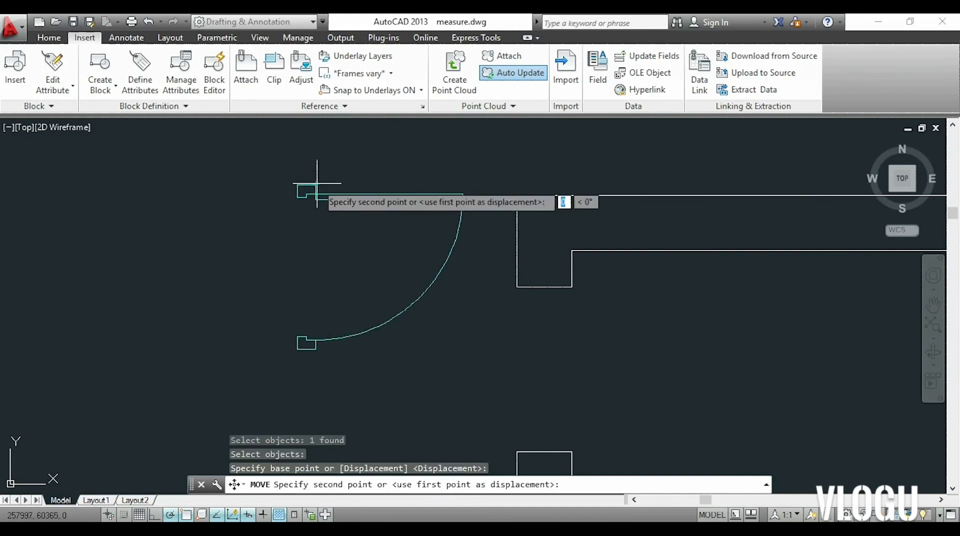
{"action": "left_click", "coordinate": [569, 286]}
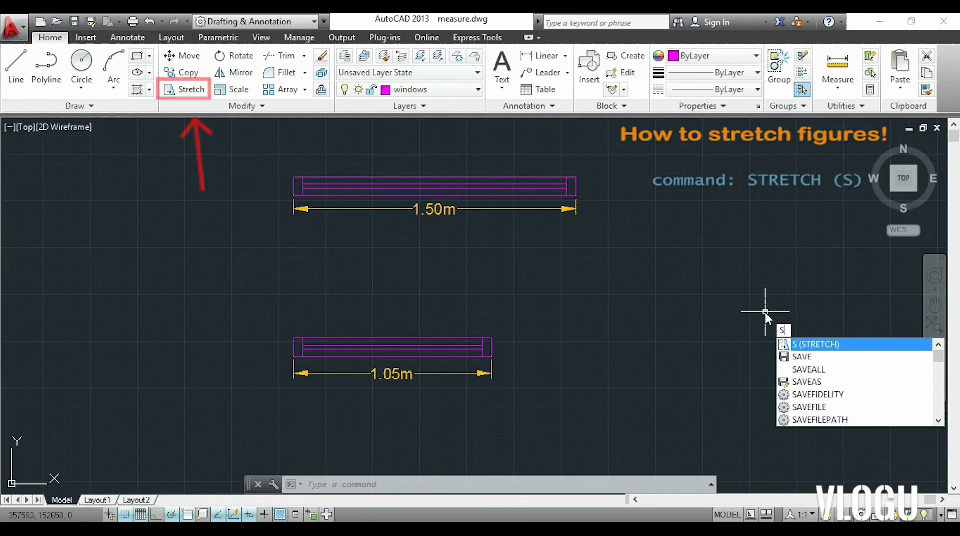
Start stretching the lower 1.05m window, selecting it and its dimension with a crossing window that leaves the two left-end vertical lines unselected.
{"action": "key", "text": "Return"}
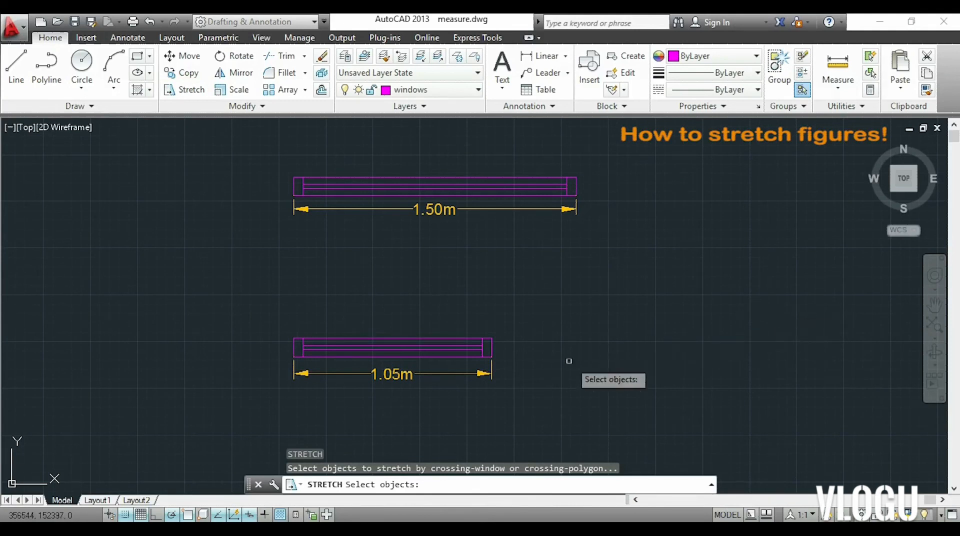
{"action": "scroll", "coordinate": [507, 374], "scroll_direction": "up", "scroll_amount": 2}
{"action": "left_click", "coordinate": [506, 309]}
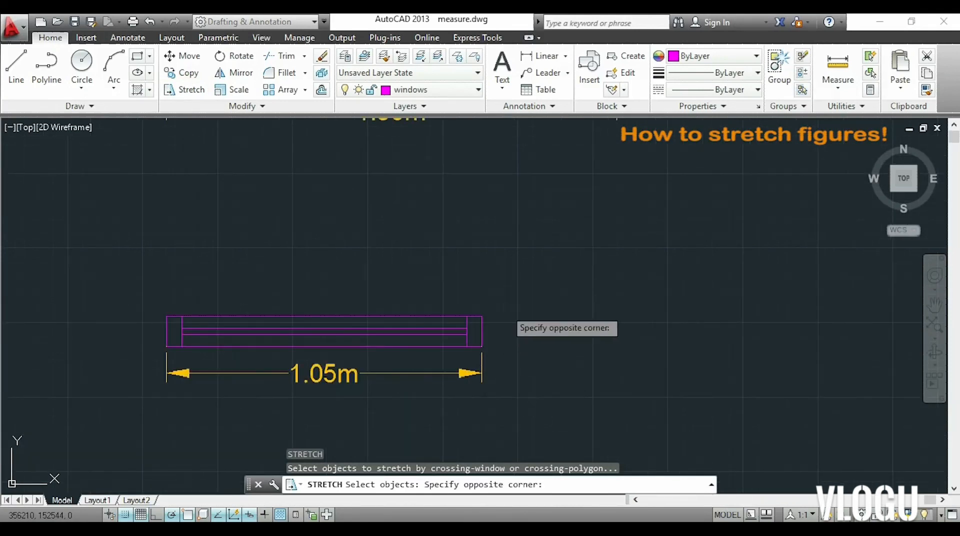
{"action": "left_click", "coordinate": [422, 352]}
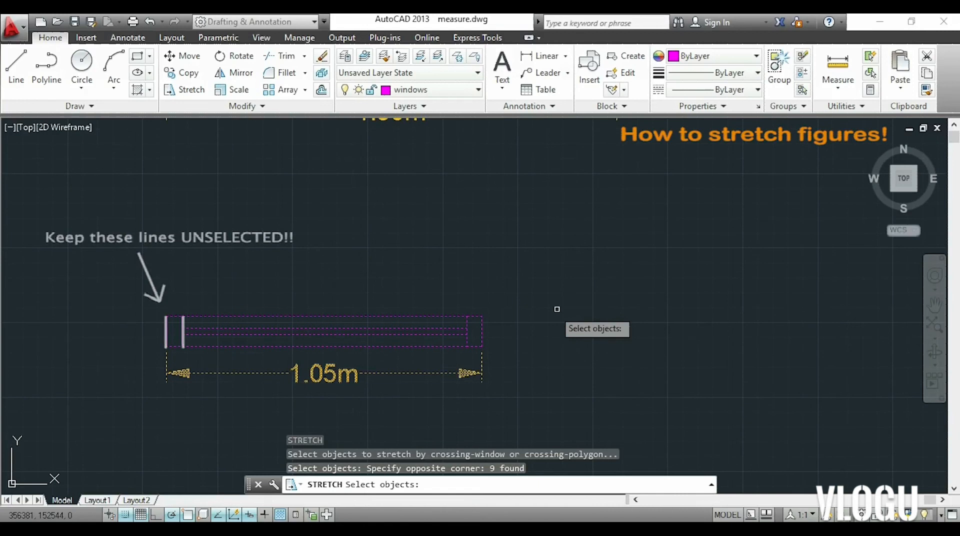
{"action": "key", "text": "Return"}
Stretch the selected window parts 450 horizontally to the right, with the window's lower-right corner as base point.
{"action": "scroll", "coordinate": [575, 314], "scroll_direction": "down", "scroll_amount": 2}
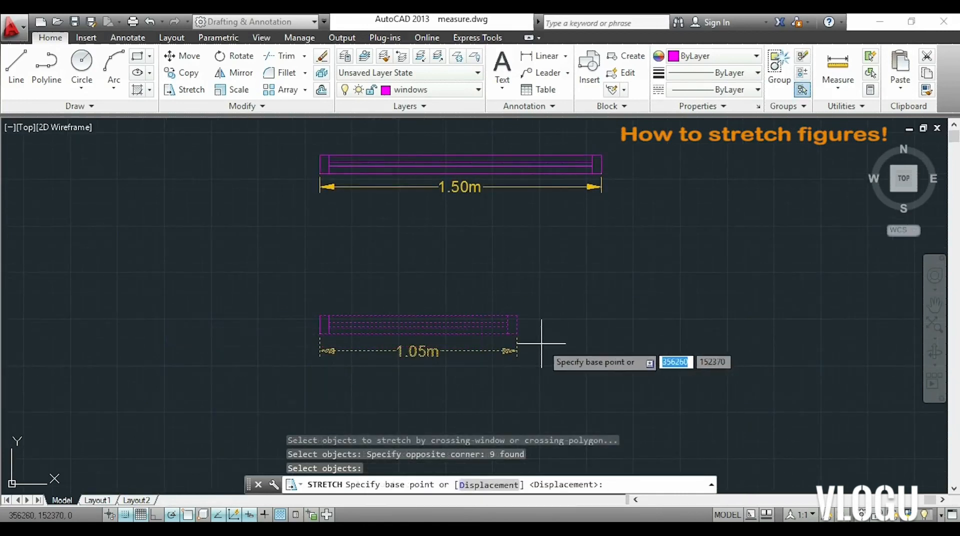
{"action": "scroll", "coordinate": [517, 338], "scroll_direction": "up", "scroll_amount": 4}
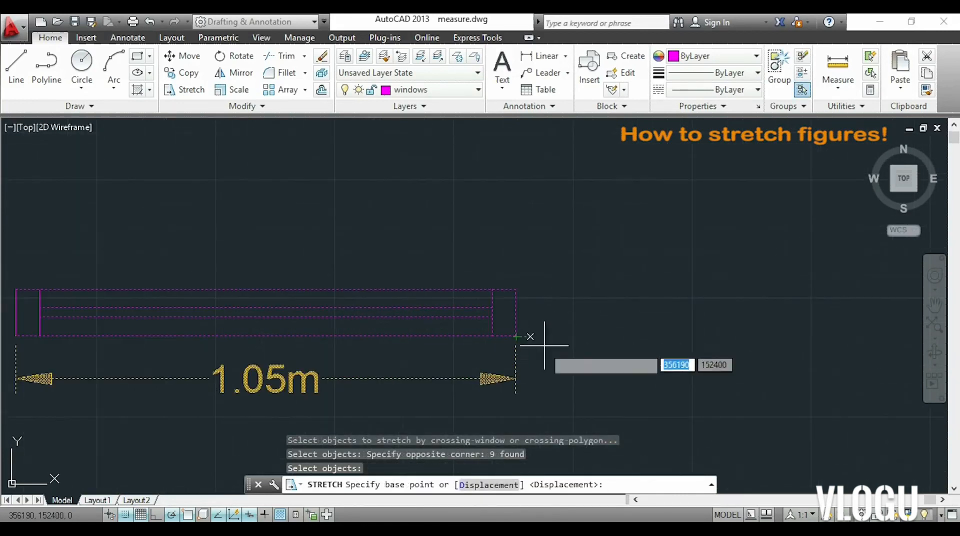
{"action": "left_click", "coordinate": [516, 338]}
{"action": "scroll", "coordinate": [516, 336], "scroll_direction": "down", "scroll_amount": 4}
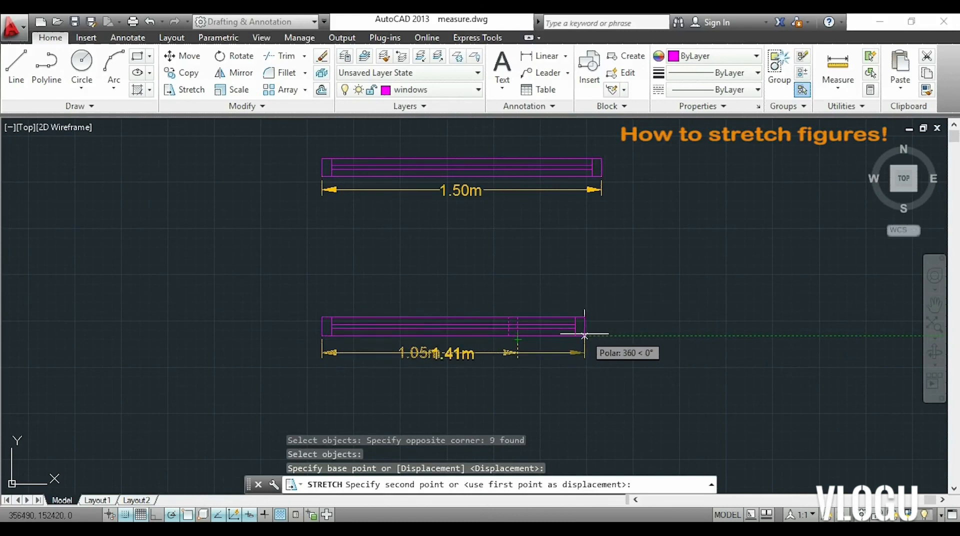
{"action": "type", "text": "450"}
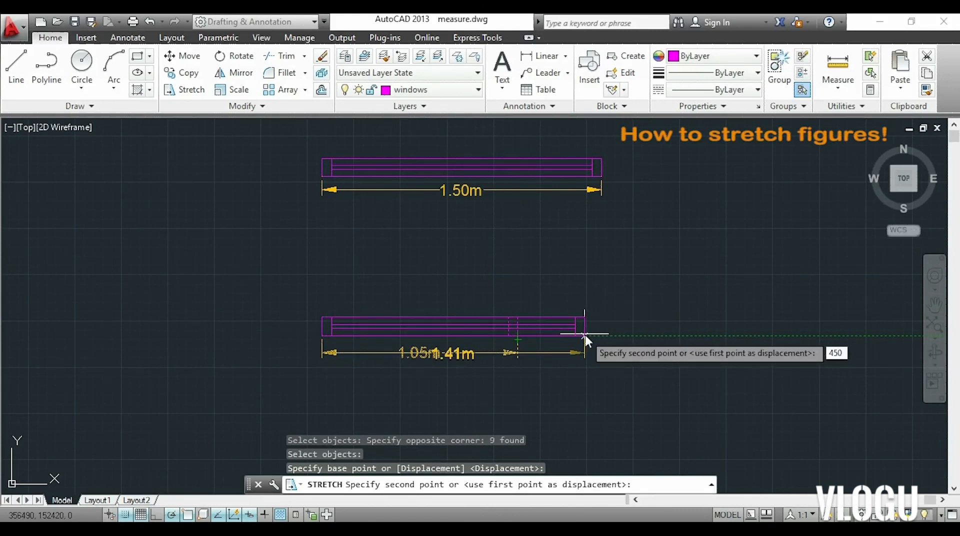
{"action": "key", "text": "Return"}
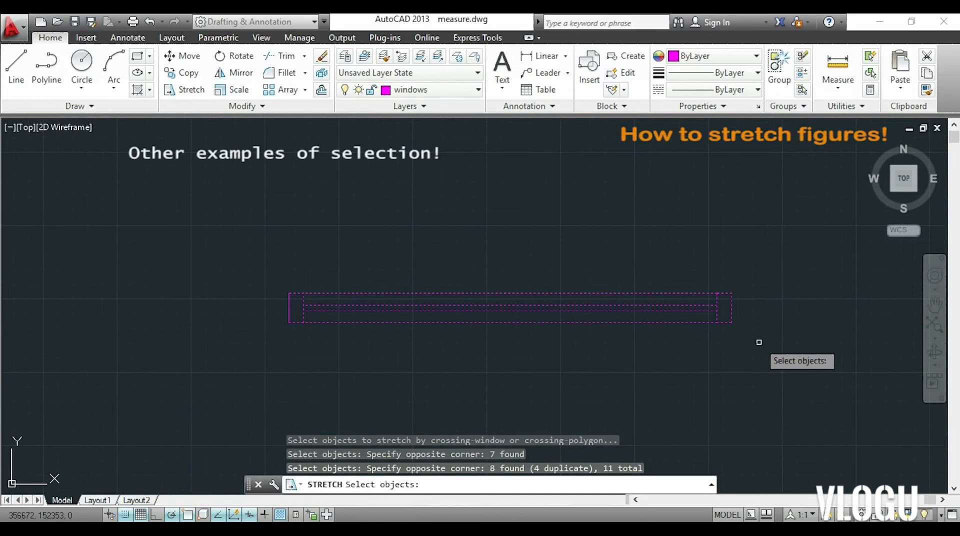
Stretch the window about 320 to the right from its lower-right corner, with only the leftmost vertical line unselected.
{"action": "key", "text": "Return"}
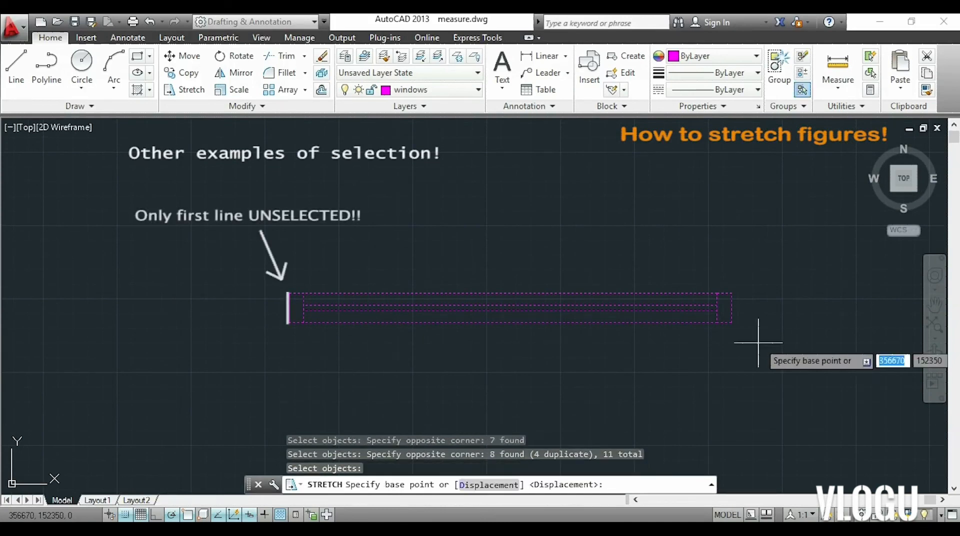
{"action": "left_click", "coordinate": [731, 322]}
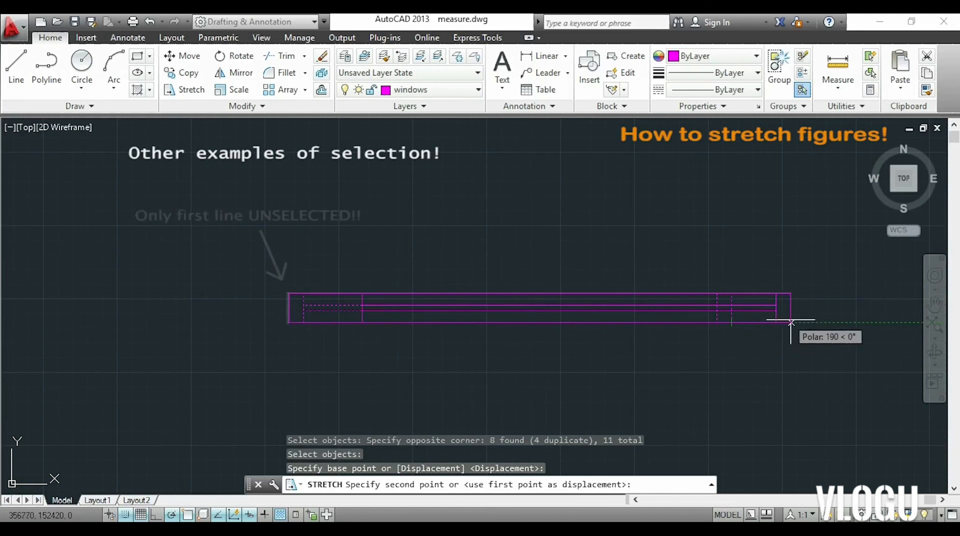
{"action": "left_click", "coordinate": [826, 322]}
{"action": "middle_click_drag", "start_coordinate": [797, 334], "coordinate": [658, 341]}
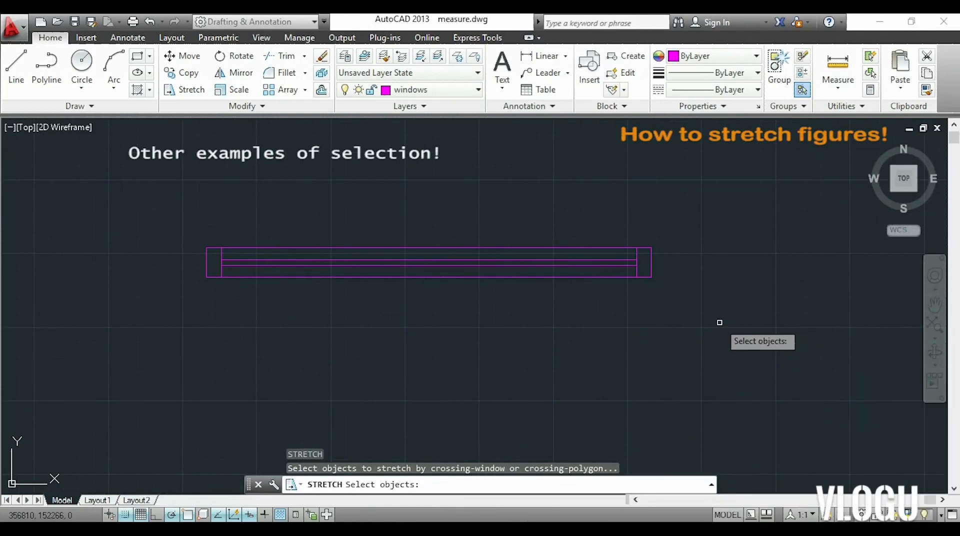
Use Stretch with the entire window selected to shift it about 650 to the right from its lower-right corner.
{"action": "left_click", "coordinate": [718, 322]}
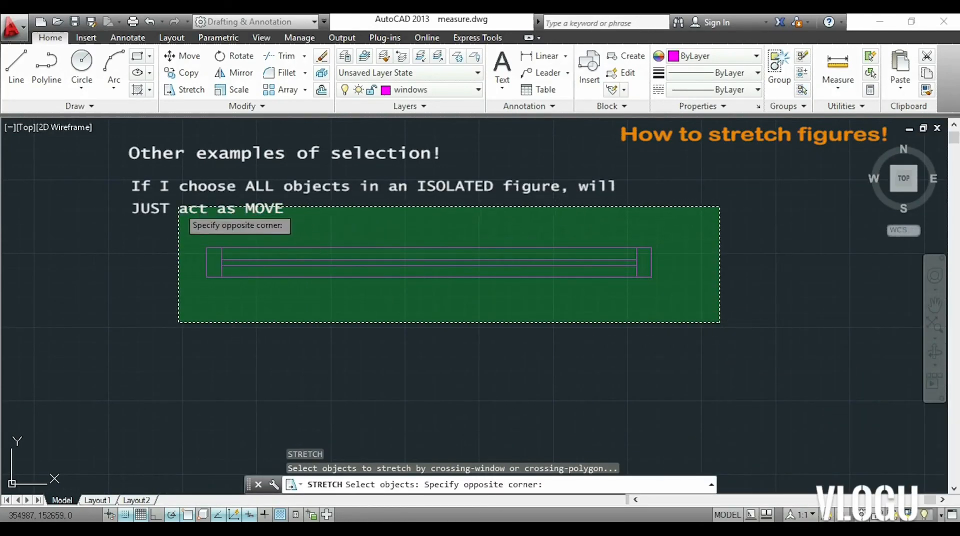
{"action": "left_click", "coordinate": [179, 207]}
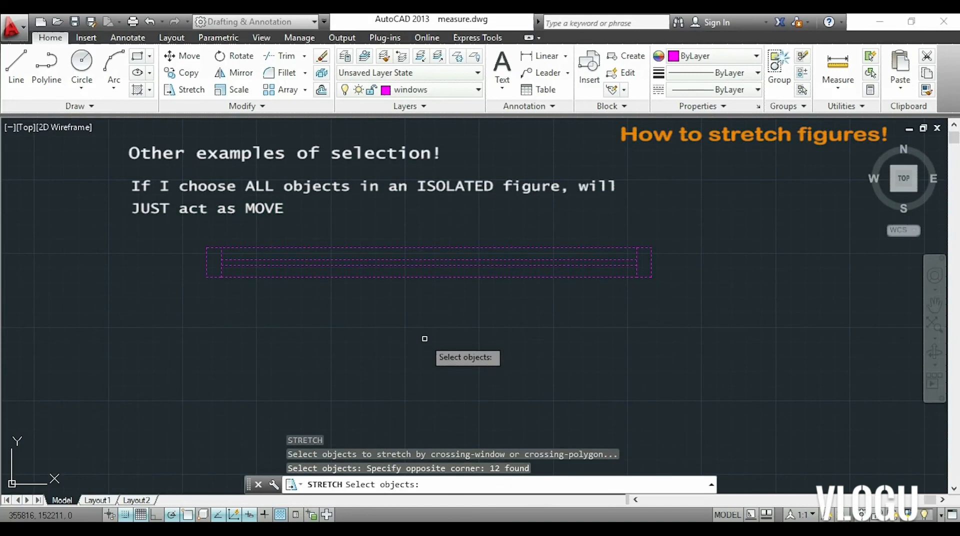
{"action": "key", "text": "Return"}
{"action": "left_click", "coordinate": [651, 276]}
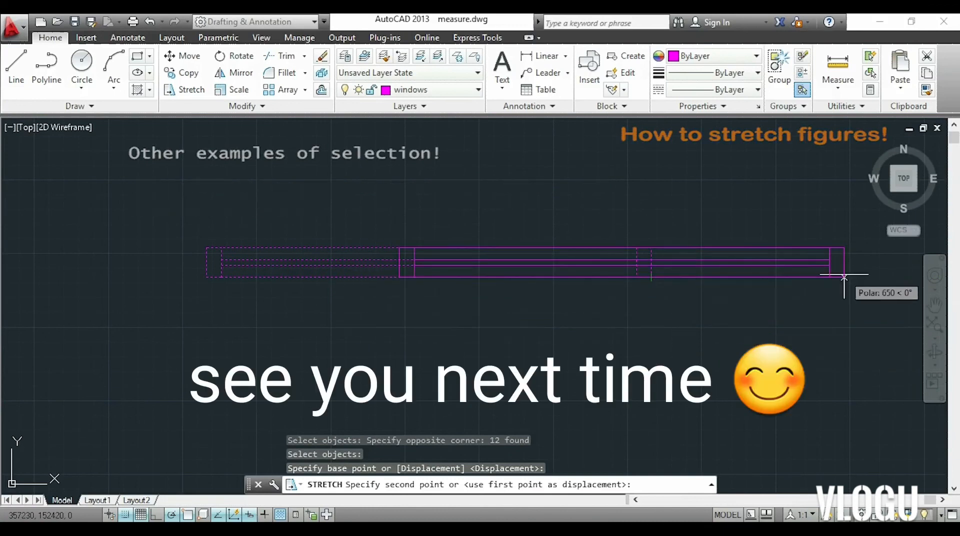
{"action": "left_click", "coordinate": [844, 277]}
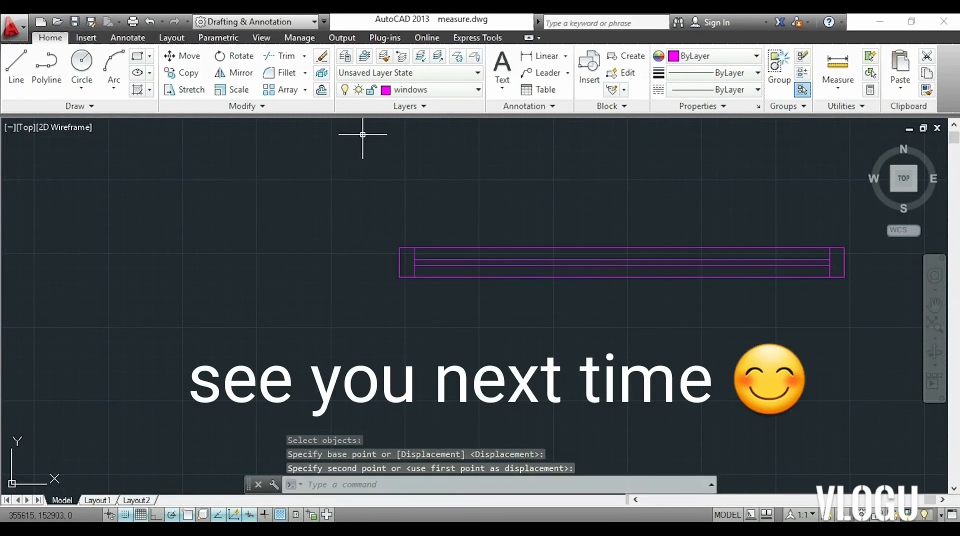